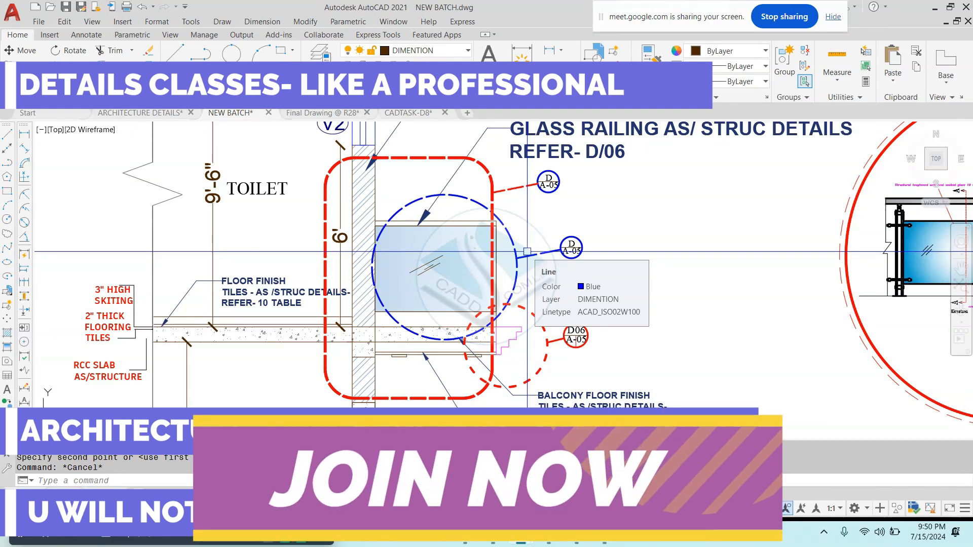
key(Escape)
key(Escape)
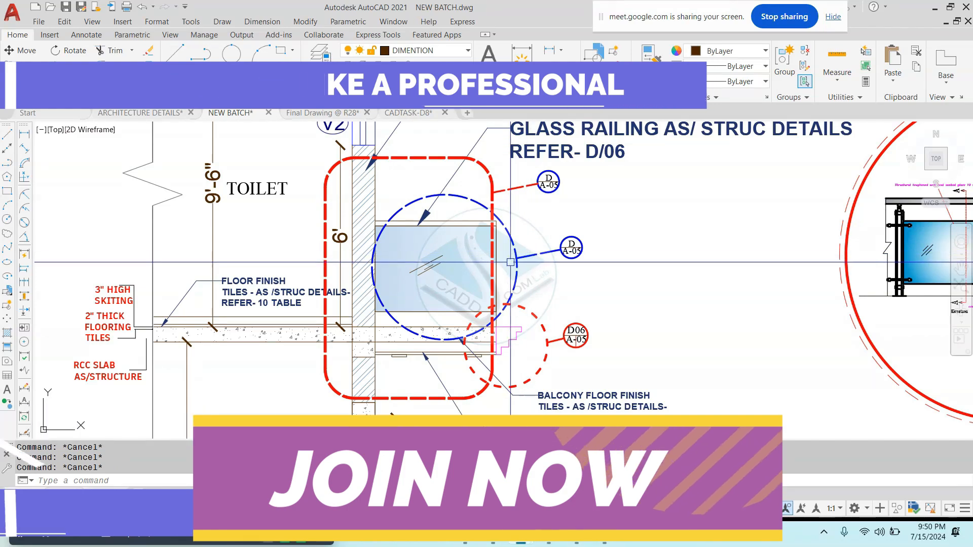
scroll(559, 245, down, 2)
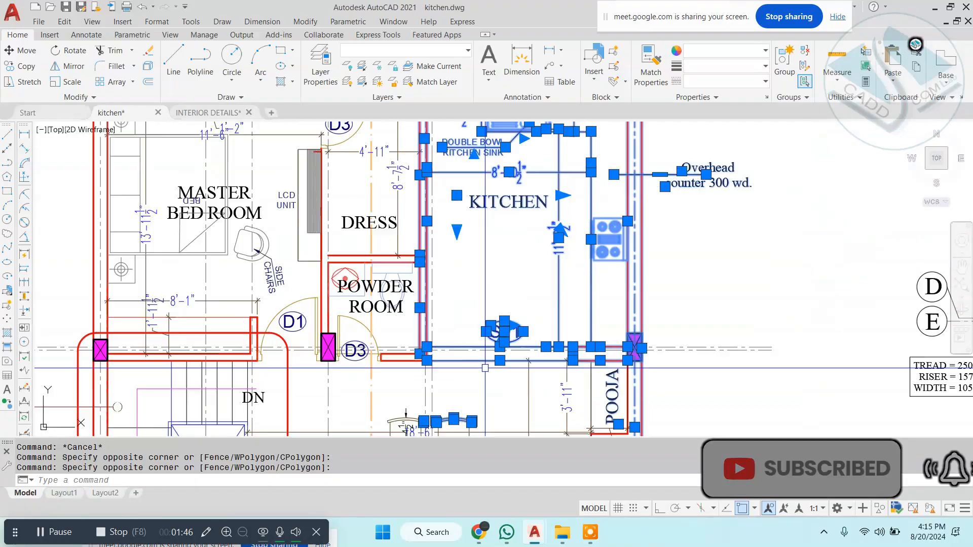
Copy the selected kitchen portion of the floor plan to the empty area beside the full plans
scroll(496, 353, down, 2)
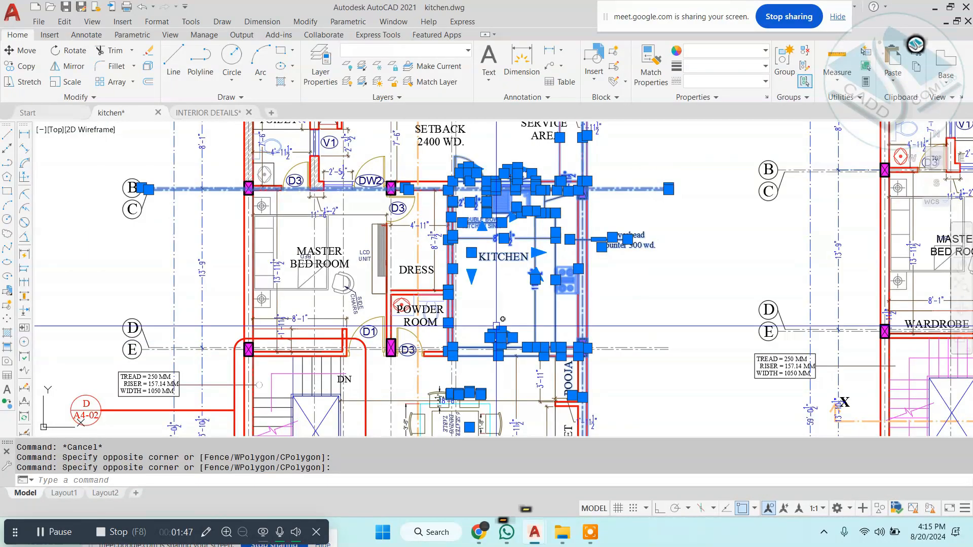
text(co)
key(Return)
click(494, 288)
scroll(508, 248, down, 5)
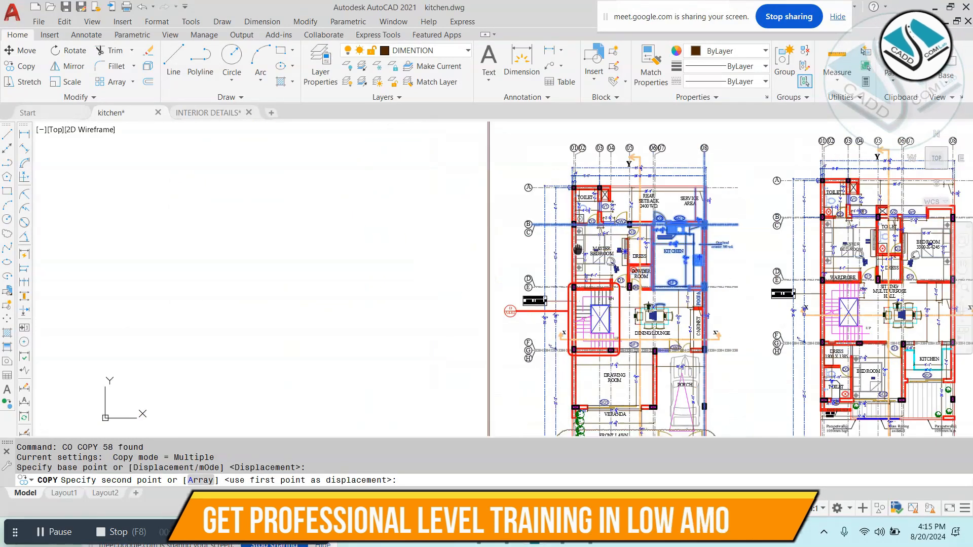
scroll(508, 248, up, 8)
click(458, 228)
key(Escape)
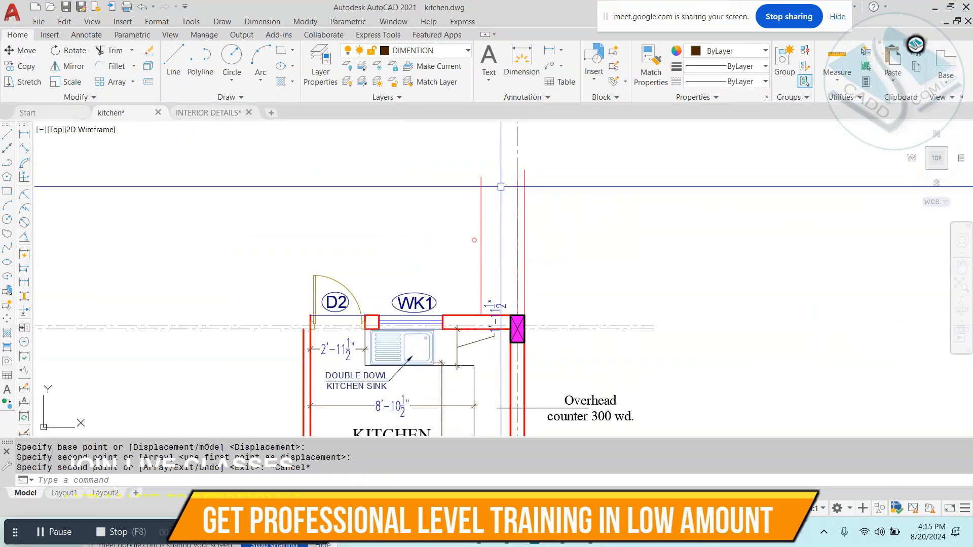
Try to erase the POOJA label and the outer wall line below the copied kitchen, and undo it
key(Escape)
middle_drag(452, 236, 445, 140)
middle_drag(502, 416, 563, 290)
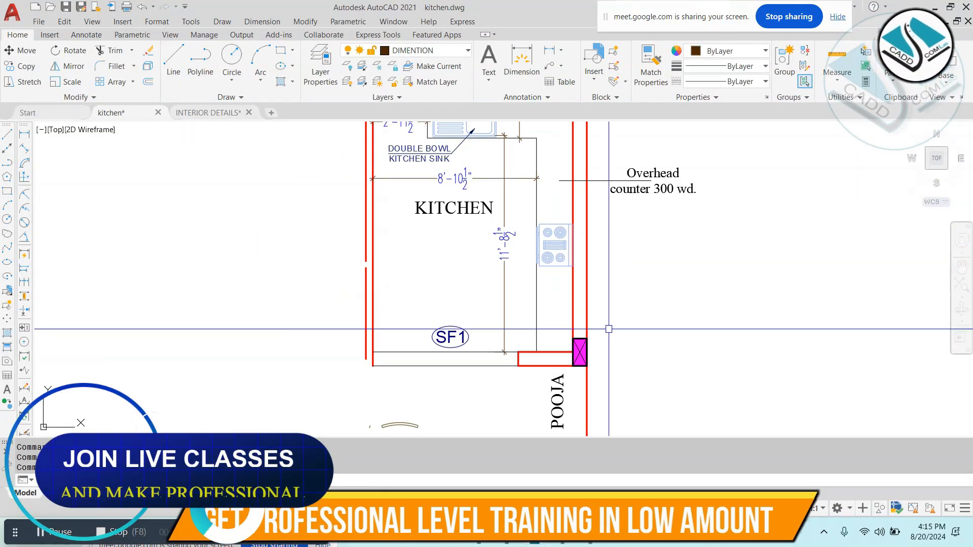
click(630, 395)
middle_drag(630, 396, 644, 304)
text(e)
key(Return)
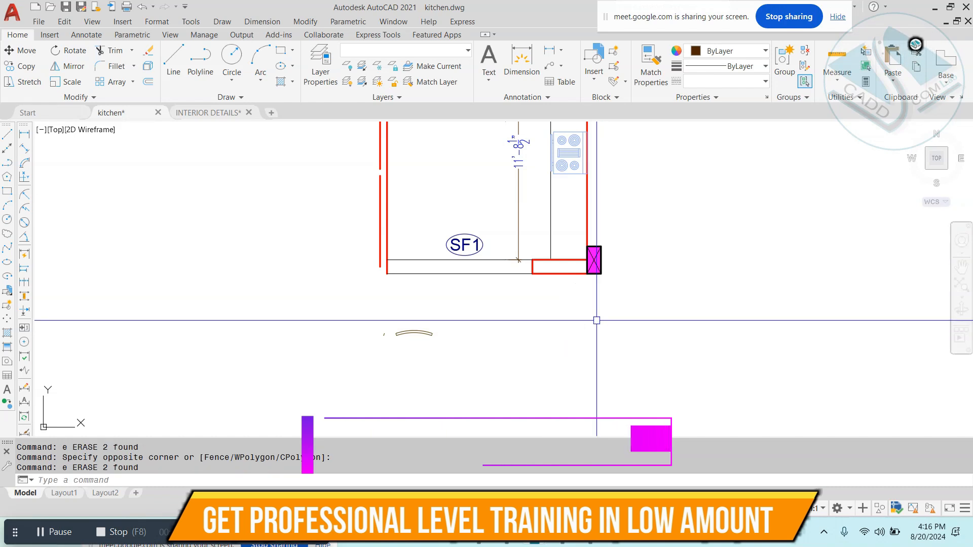
key(ctrl+z)
Erase the POOJA label together with the leftover chair arc and stray marks below the copied kitchen
key(Escape)
click(686, 289)
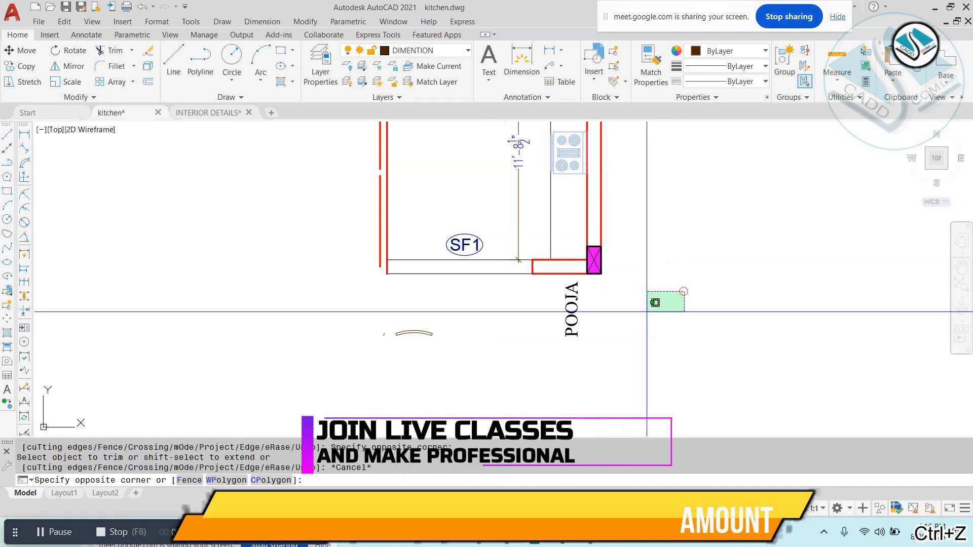
click(582, 314)
text(e)
key(Return)
click(485, 312)
key(Escape)
Fillet the outer left wall line with the bottom line near SF1 at radius 0 to close the corner
scroll(354, 266, up, 4)
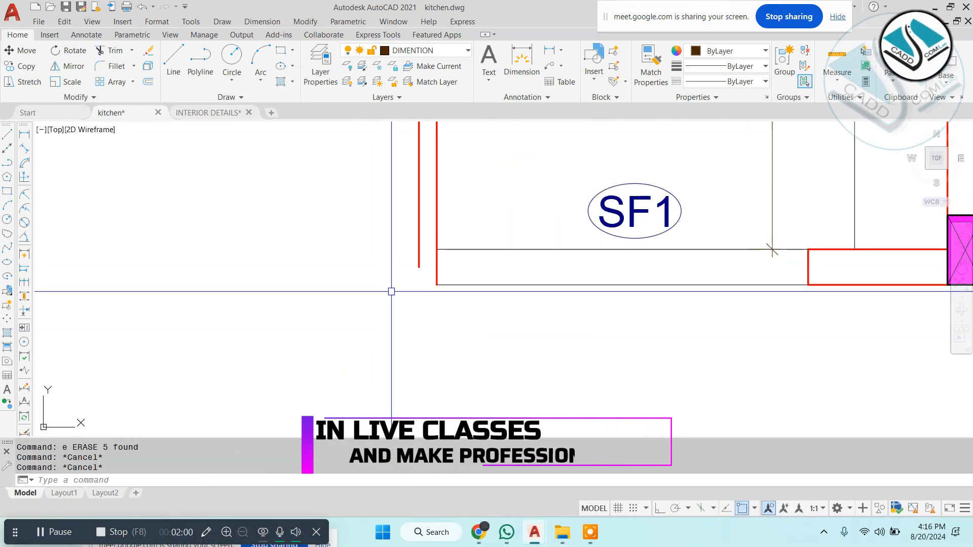
text(f)
key(Return)
text(r)
key(Return)
text(0)
key(Return)
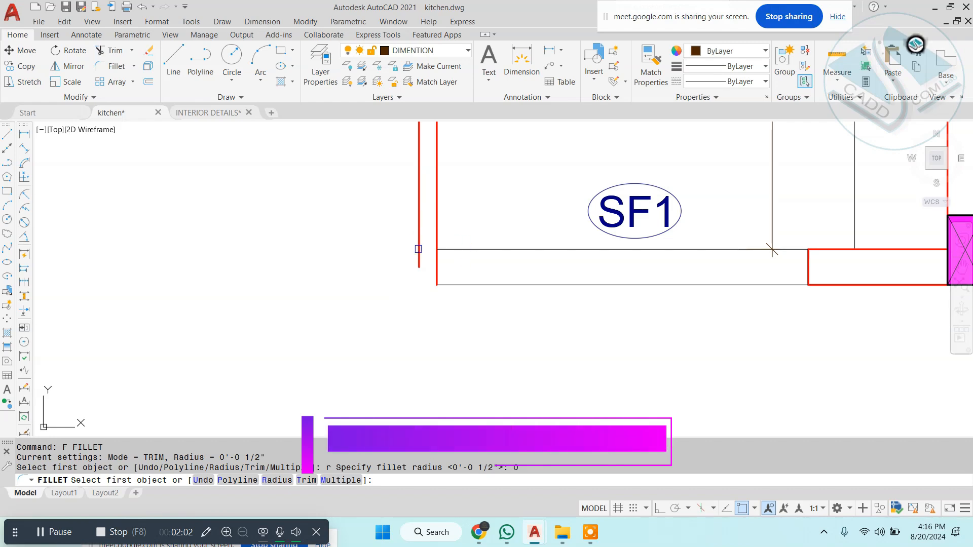
click(418, 249)
scroll(446, 306, down, 3)
scroll(369, 306, up, 4)
key(Escape)
key(Escape)
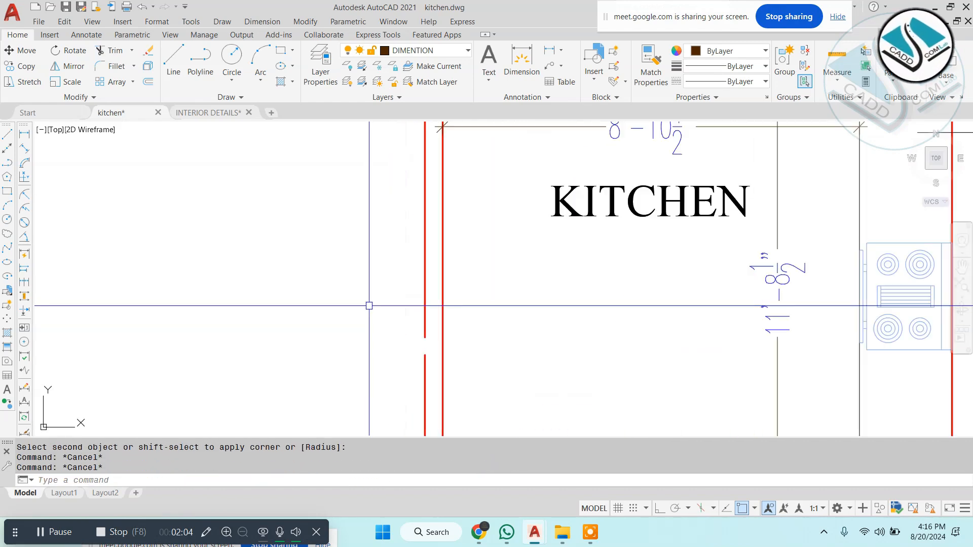
Join the two broken segments of the kitchen's outer left wall line into one line
scroll(355, 304, down, 2)
click(408, 218)
click(321, 352)
key(Return)
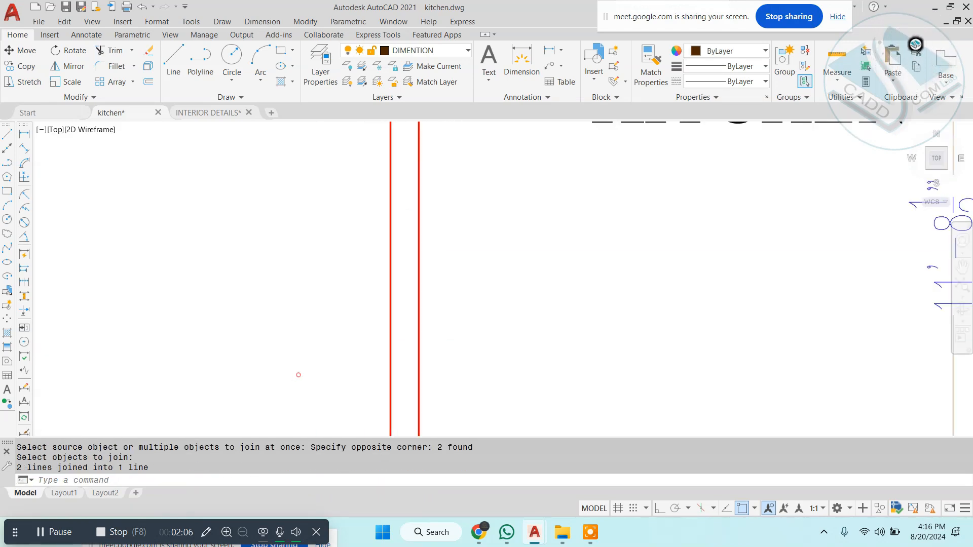
Draw a vertical and a horizontal line crossing at the upper end of the left wall beside door D2
scroll(299, 372, down, 2)
scroll(374, 201, up, 4)
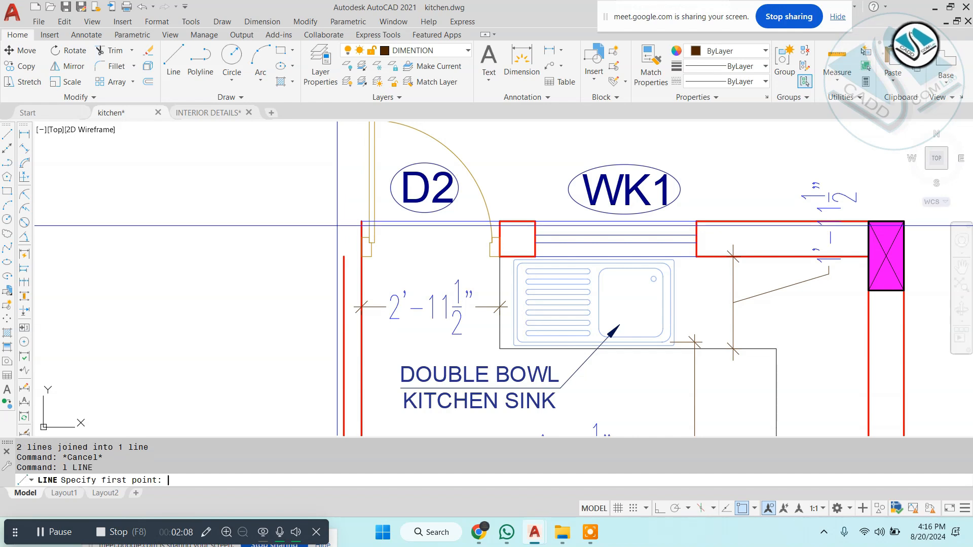
scroll(339, 243, up, 2)
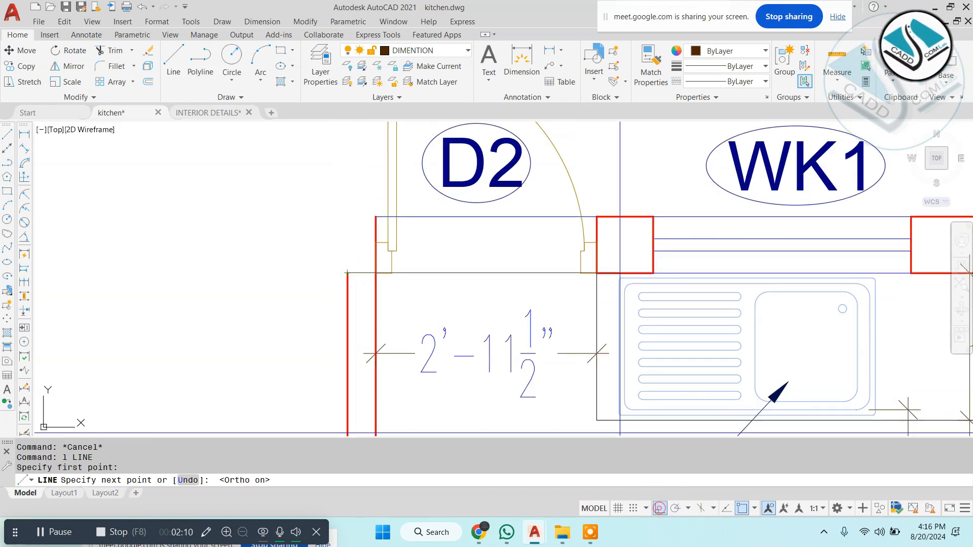
click(347, 147)
key(Escape)
key(Return)
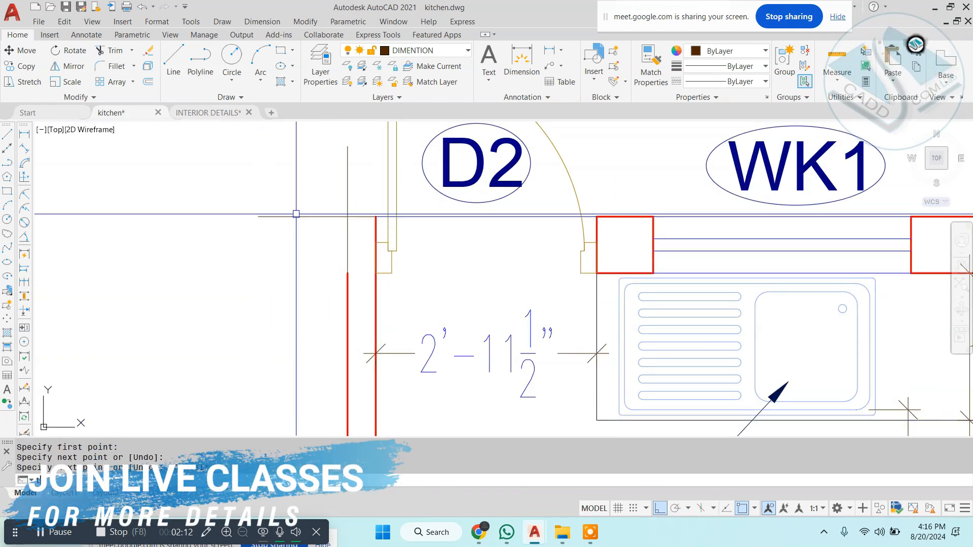
key(Escape)
Trim the overhanging ends of the new lines to form a closed wall corner beside door D2
text(tr)
key(Return)
key(Escape)
key(Escape)
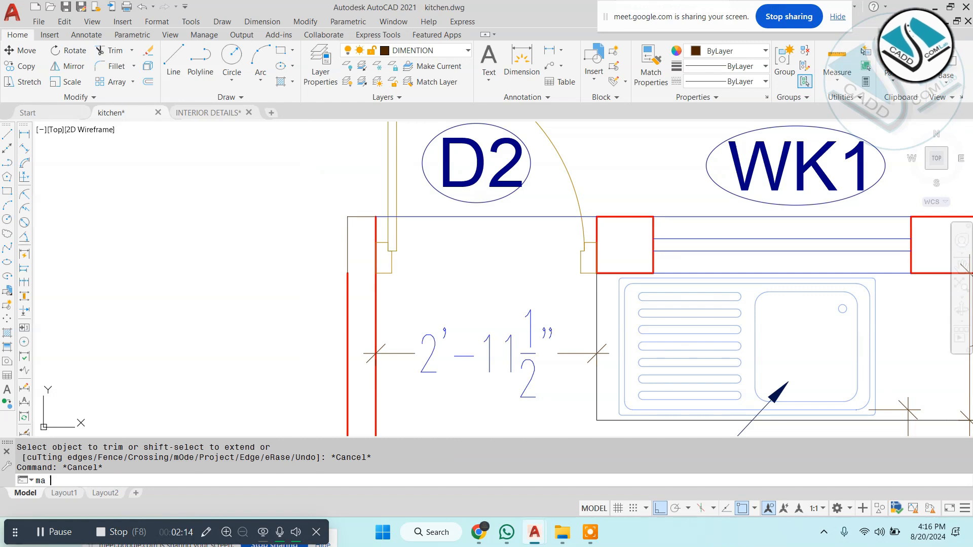
Match the new corner lines to the properties of the red wall line
click(347, 328)
click(355, 183)
click(326, 236)
key(Escape)
scroll(418, 253, down, 5)
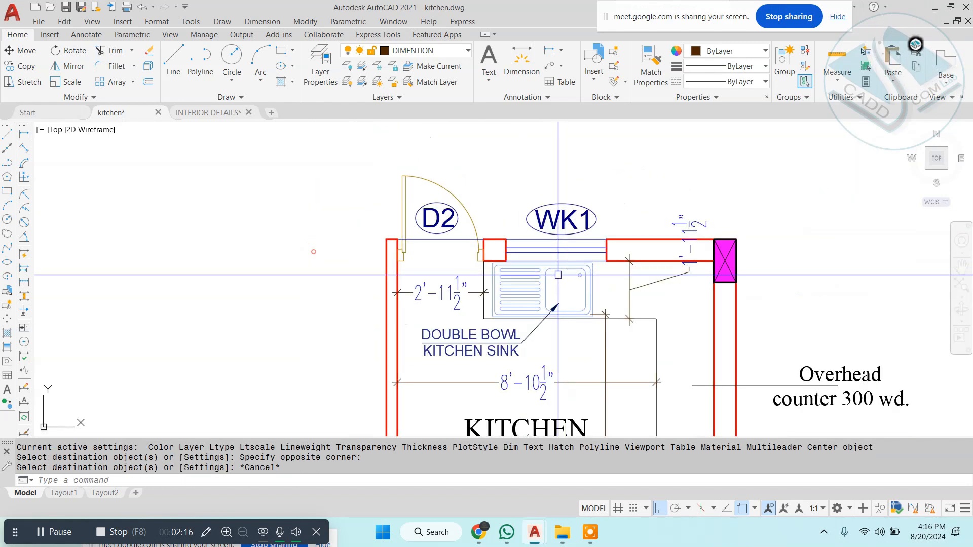
Erase the 8'-10 1/2" dimension inside the kitchen, and undo the erasing of the 11'-8 1/2" dimension
middle_drag(608, 273, 439, 213)
key(Escape)
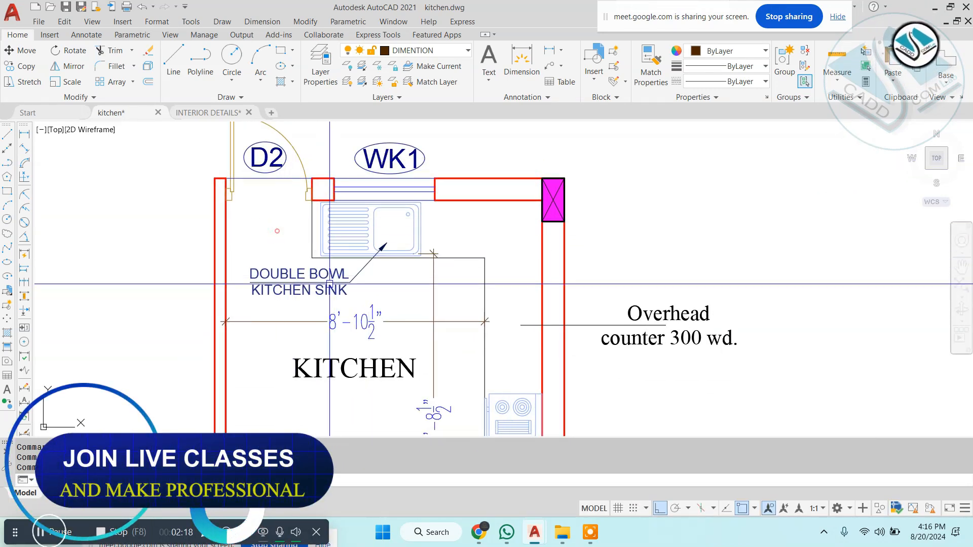
click(426, 322)
text(e)
key(Return)
middle_drag(430, 404, 462, 250)
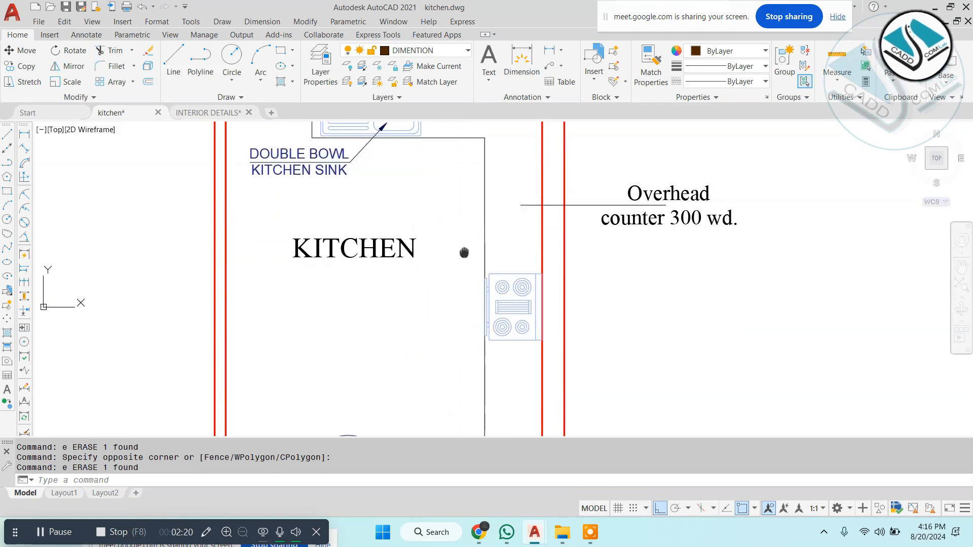
scroll(462, 250, down, 2)
key(ctrl+z)
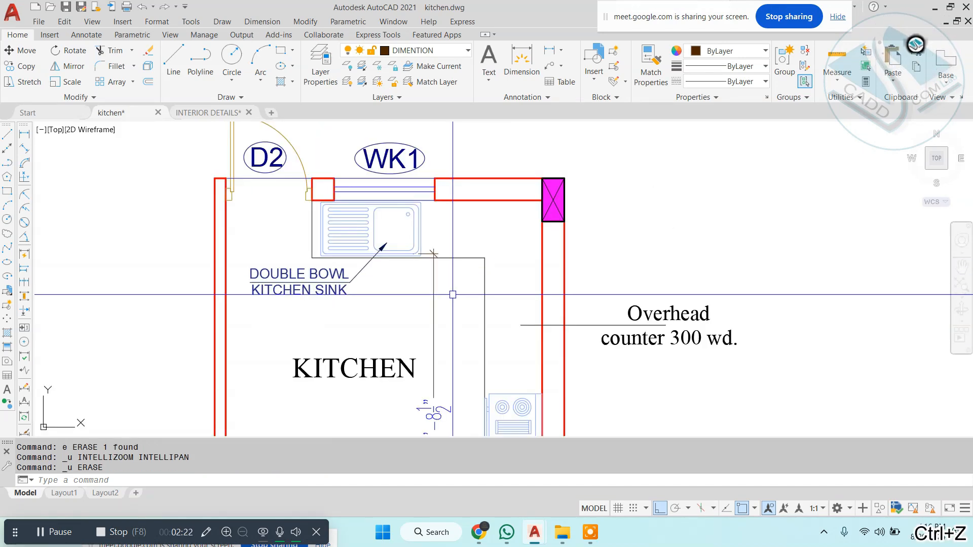
Move the 11'-8 1/2" dimension out of the kitchen to the empty space at its right
click(437, 330)
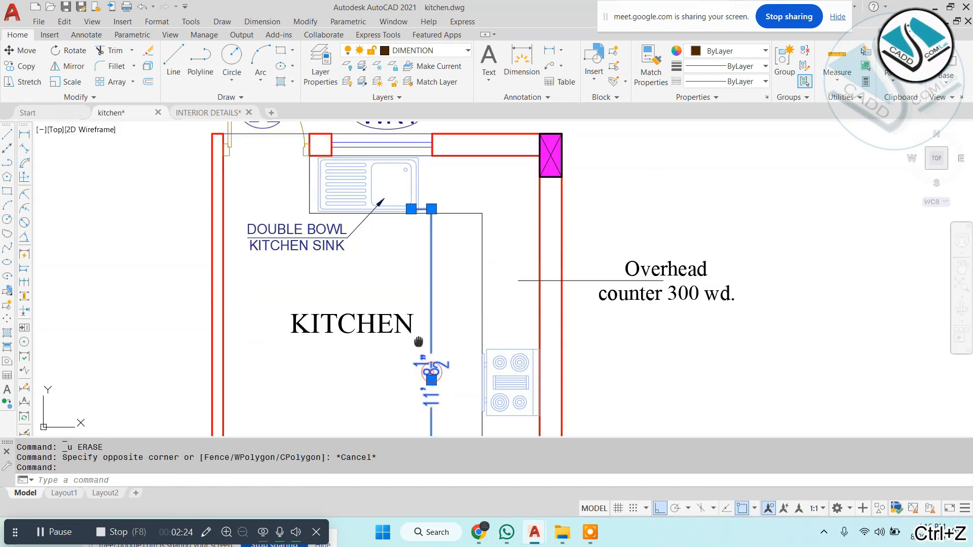
middle_drag(419, 342, 410, 267)
text(m)
key(Return)
click(297, 321)
click(752, 322)
key(Escape)
scroll(543, 283, down, 4)
middle_drag(510, 326, 504, 307)
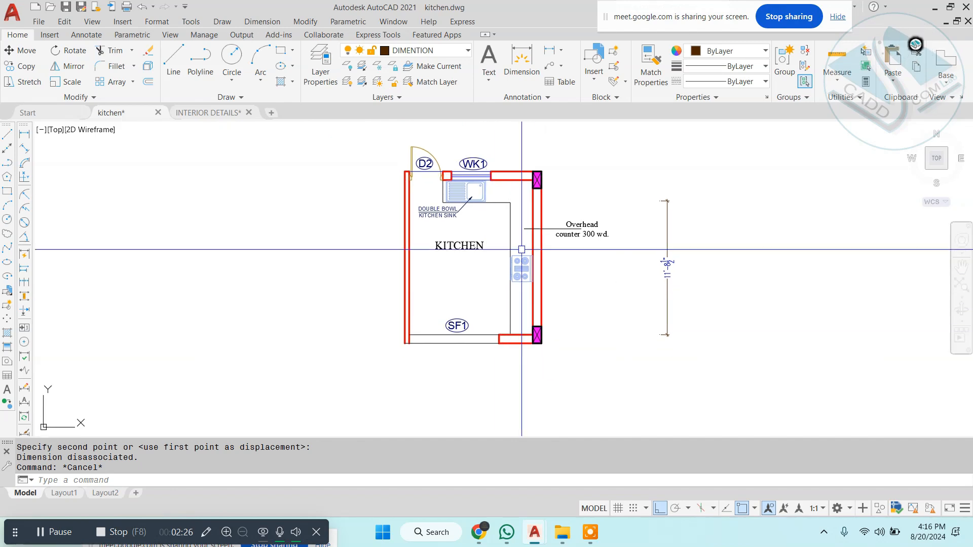
Erase the "Overhead counter 300 wd." note and its leader line from the copied kitchen
key(Escape)
scroll(583, 213, up, 6)
click(586, 208)
click(543, 341)
text(e)
key(Return)
scroll(548, 288, down, 6)
scroll(446, 260, up, 4)
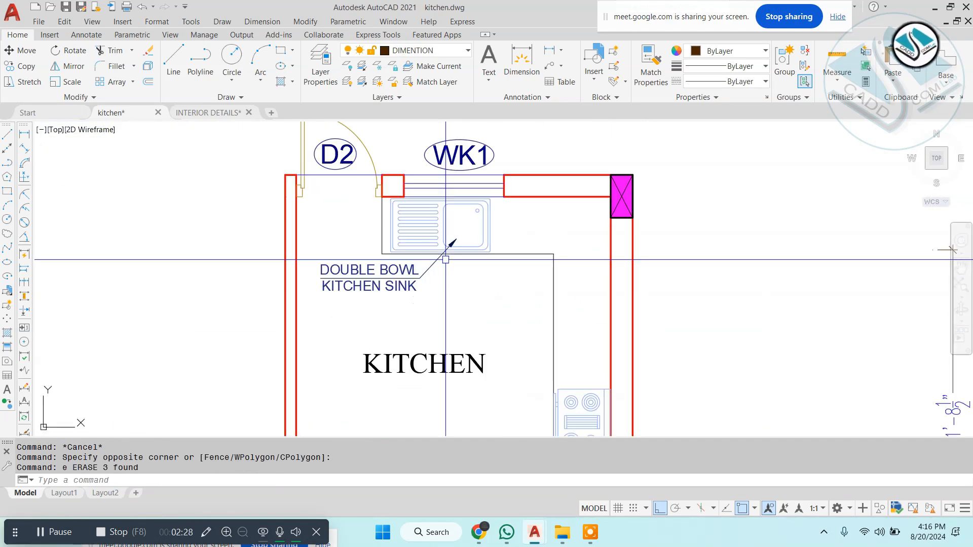
key(Escape)
scroll(507, 260, down, 4)
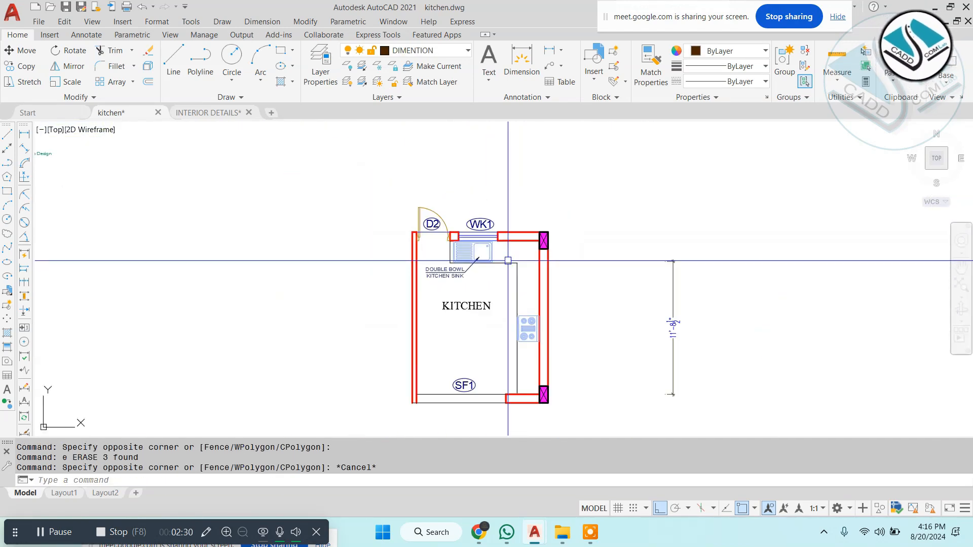
Rotate the whole kitchen plan 90 degrees counterclockwise, leaving out the separate 11'-8 1/2" dimension
key(Escape)
click(578, 180)
middle_drag(330, 414, 317, 330)
click(307, 386)
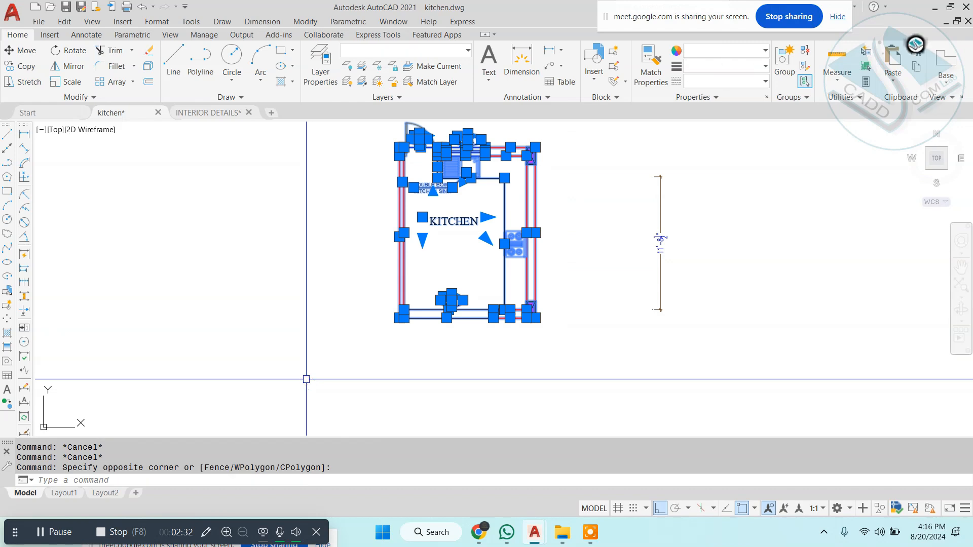
click(465, 291)
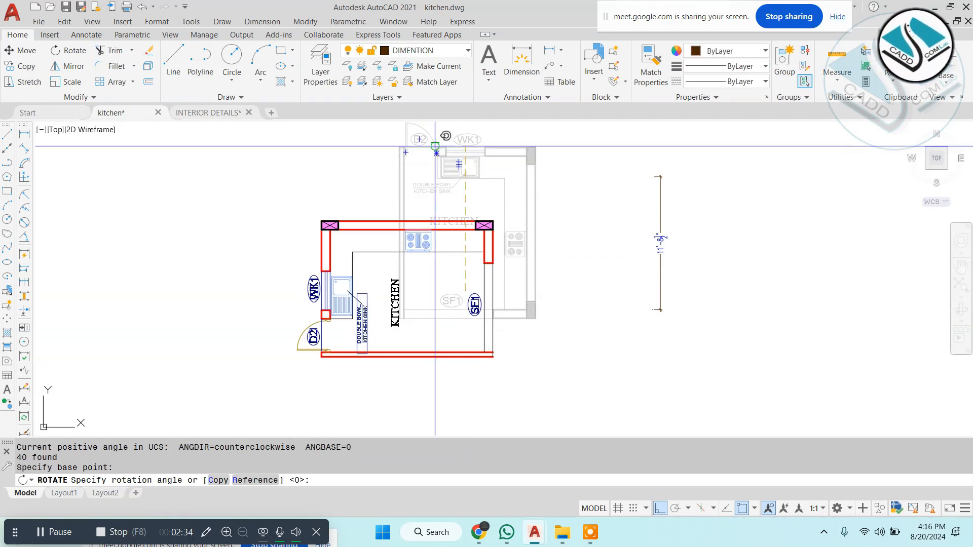
scroll(466, 373, down, 4)
click(504, 192)
scroll(478, 356, up, 4)
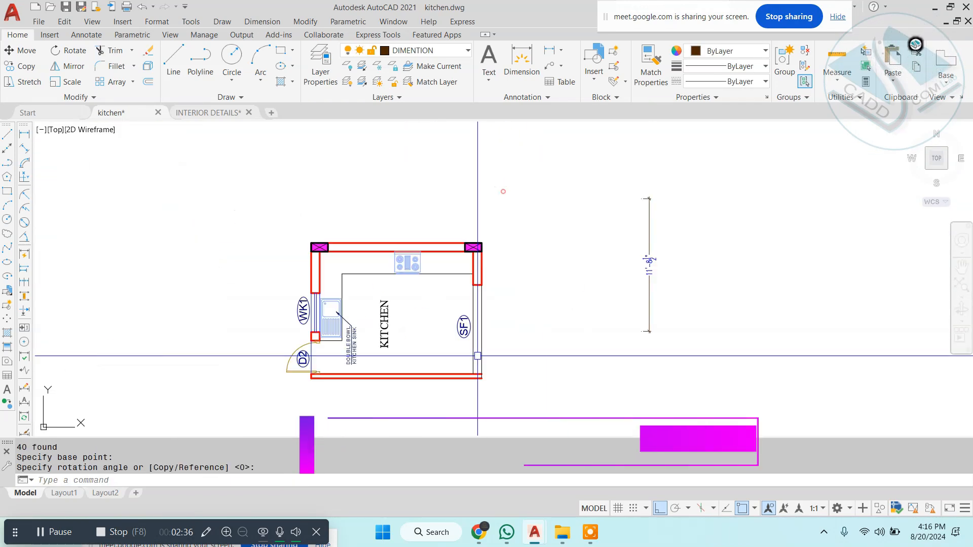
Move the 11'-8 1/2" dimension down and closer beside the rotated kitchen, with Ortho off
click(734, 210)
click(644, 288)
text(m)
key(Return)
click(708, 276)
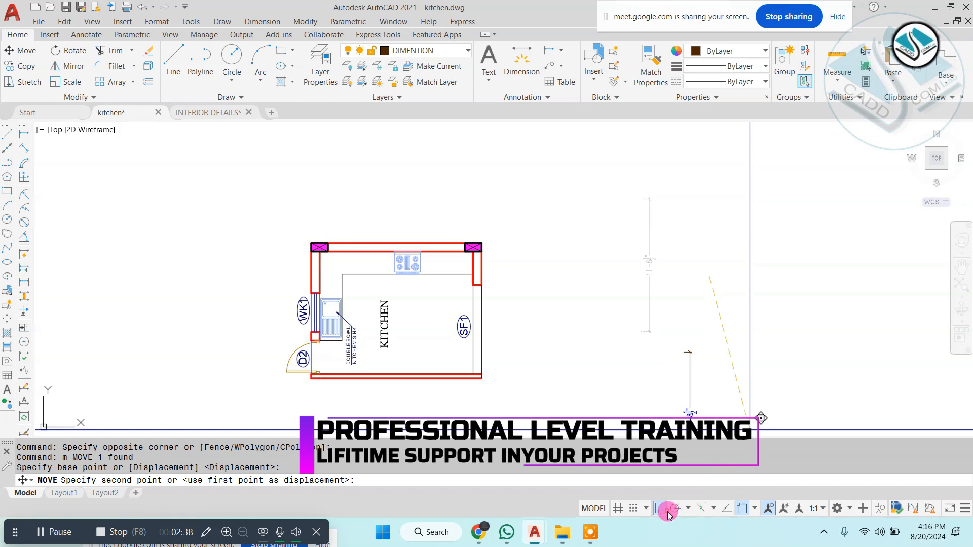
click(651, 328)
key(Escape)
key(Escape)
scroll(396, 315, up, 2)
middle_drag(396, 316, 398, 269)
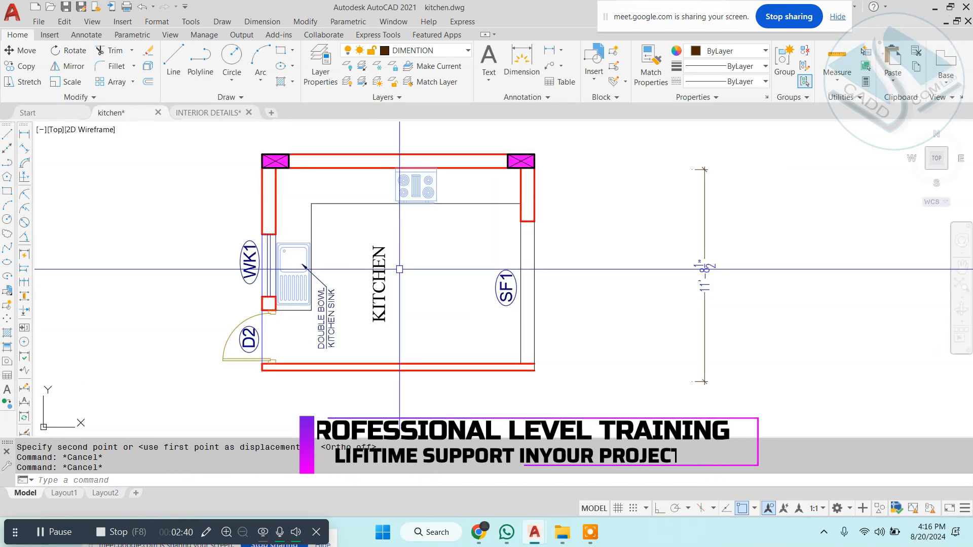
Erase the line crossing the D2 door opening along the outer face of the wall
scroll(269, 334, up, 5)
click(263, 265)
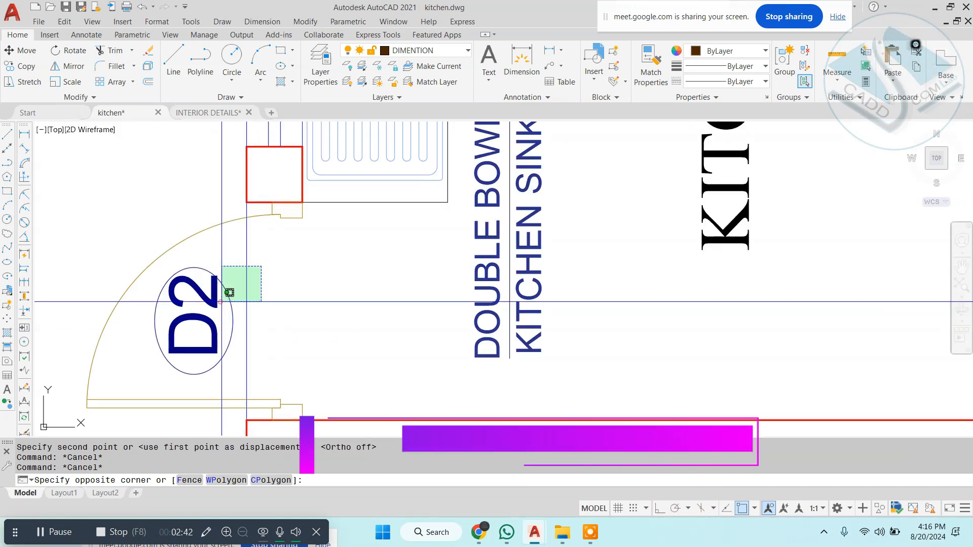
click(224, 300)
text(e)
key(Escape)
click(256, 252)
click(233, 276)
text(e)
key(space)
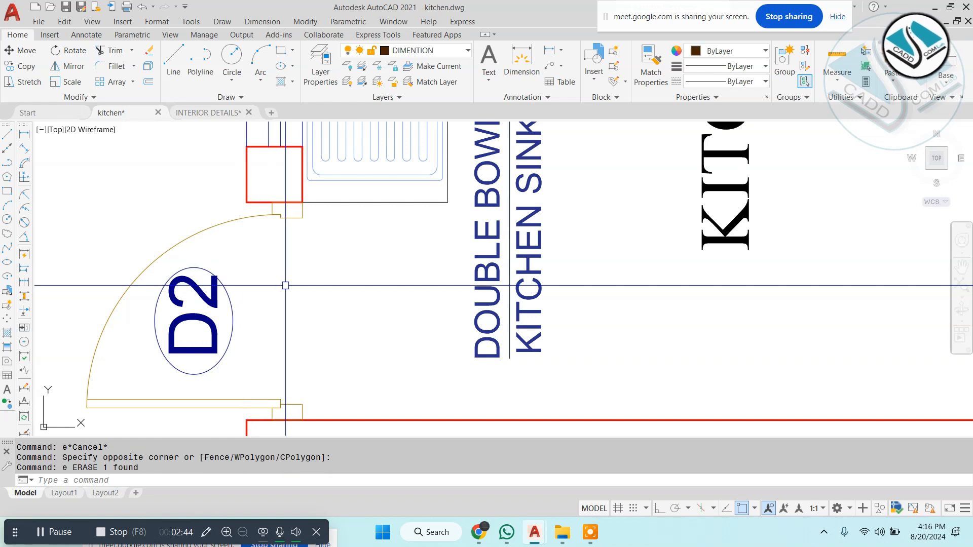
Draw a line across the D2 door opening along the inner face of the wall
text(l)
key(space)
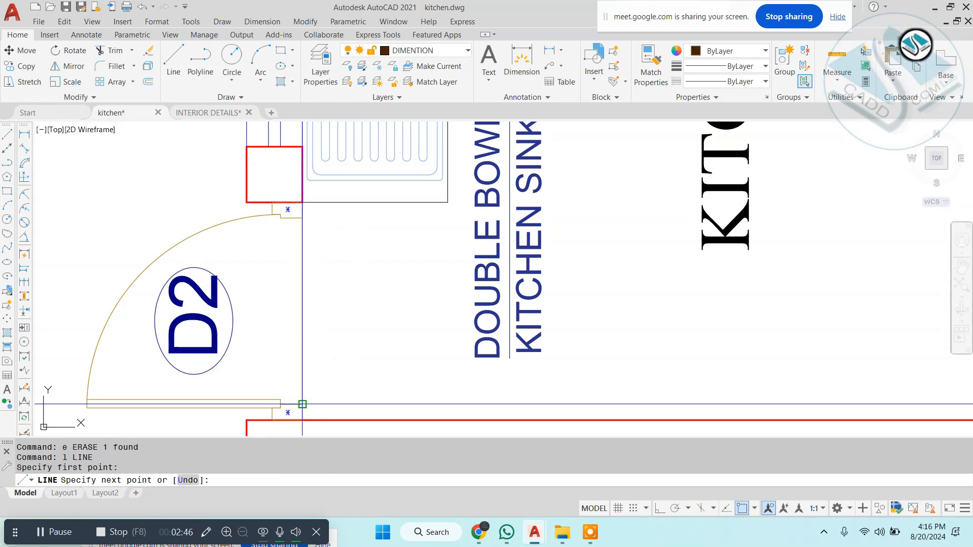
scroll(303, 407, down, 5)
key(Escape)
Move the KITCHEN label out of the room to the empty space below the plan
click(395, 264)
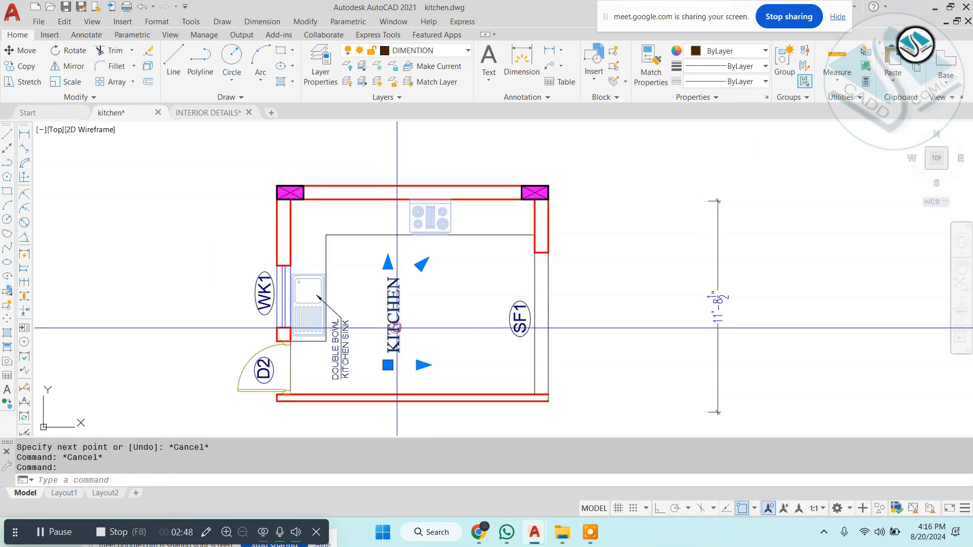
text(m)
key(space)
click(421, 308)
middle_drag(440, 287, 519, 222)
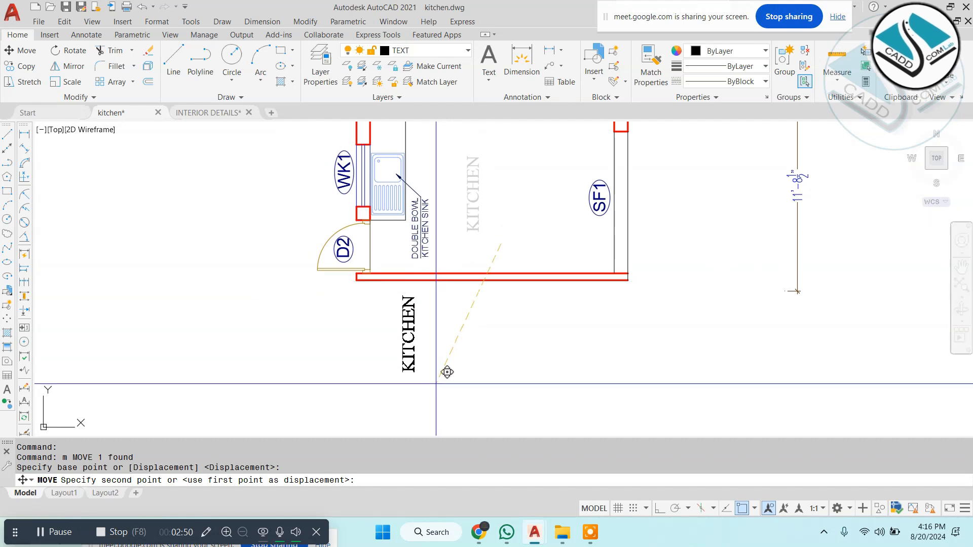
click(435, 390)
key(Escape)
Place the KITCHEN label below the plan and rotate it to read horizontally, with Ortho on
click(422, 320)
click(390, 347)
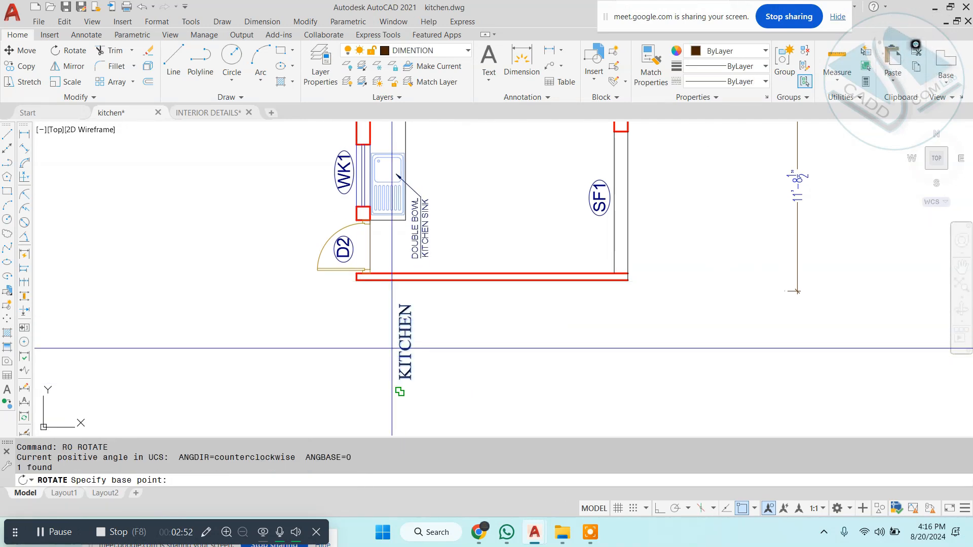
click(400, 392)
click(660, 508)
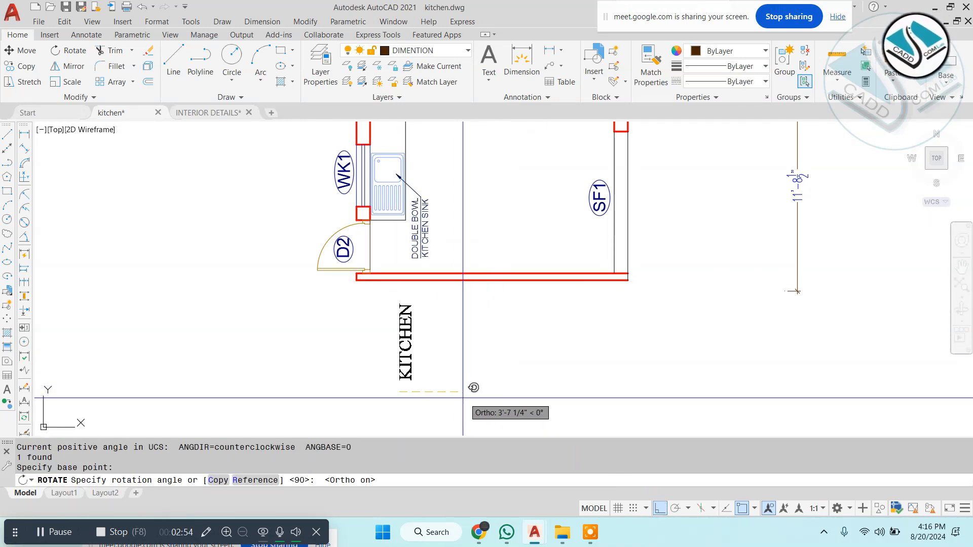
click(408, 403)
Move the horizontal KITCHEN label to just below the plan's lower wall, near the D2 door side, with Ortho off
middle_drag(408, 403, 436, 314)
click(464, 246)
click(435, 265)
text(m)
key(Return)
click(434, 311)
click(659, 508)
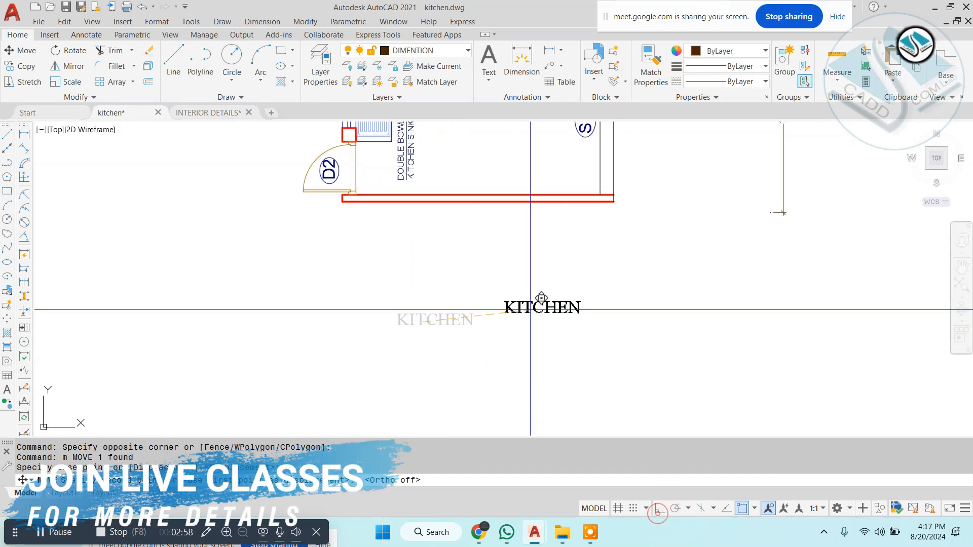
click(373, 273)
scroll(456, 223, down, 2)
middle_drag(501, 183, 488, 305)
key(Escape)
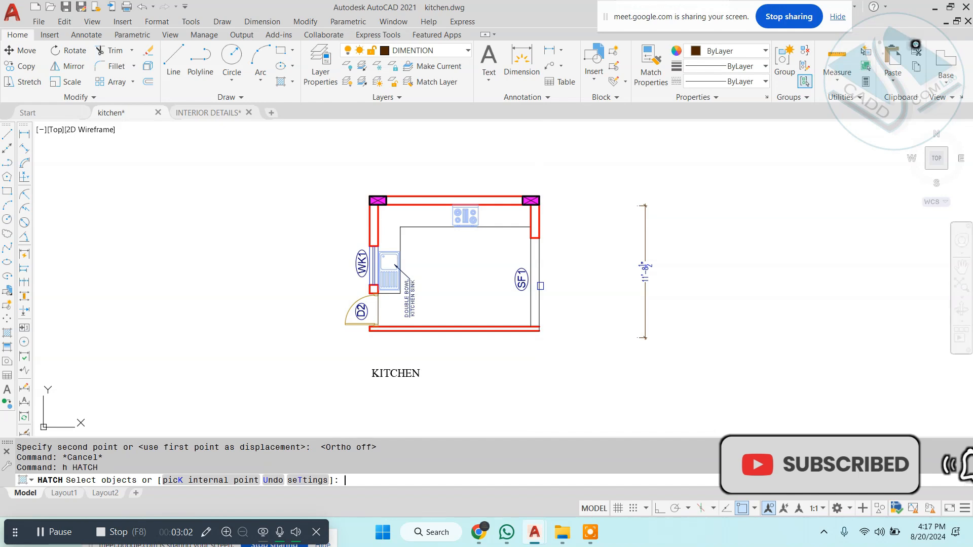
Hatch the kitchen's upper, lower and both side wall segments with the ANSI32 pattern
click(219, 62)
click(68, 54)
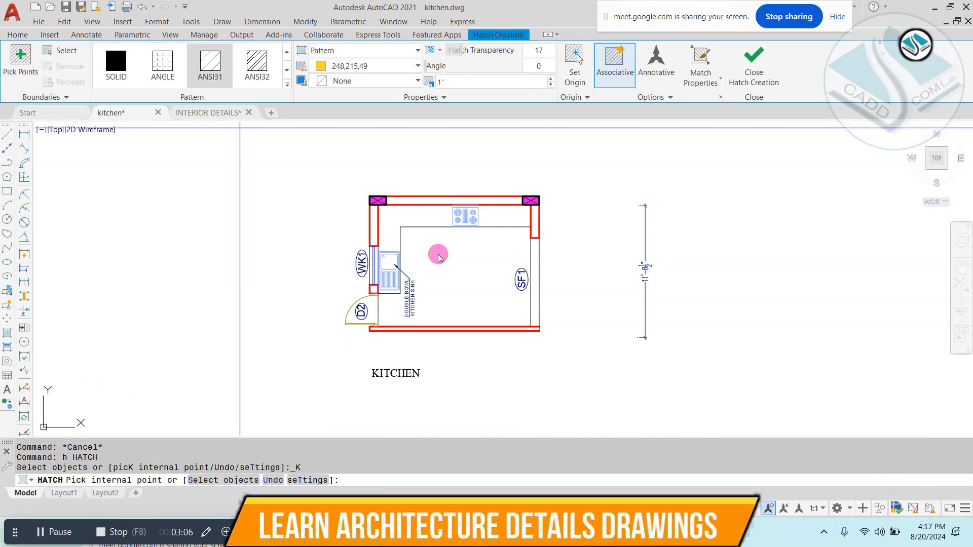
scroll(419, 203, up, 2)
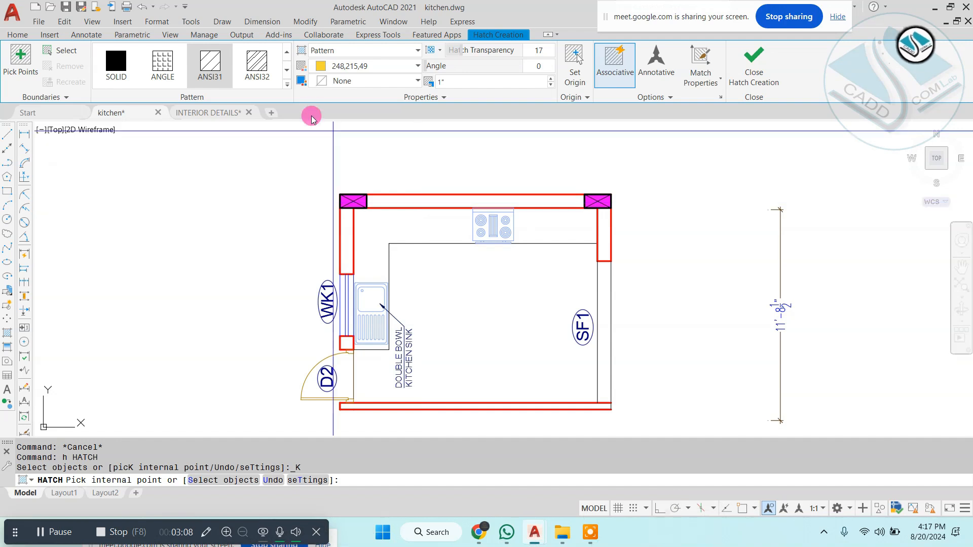
click(427, 200)
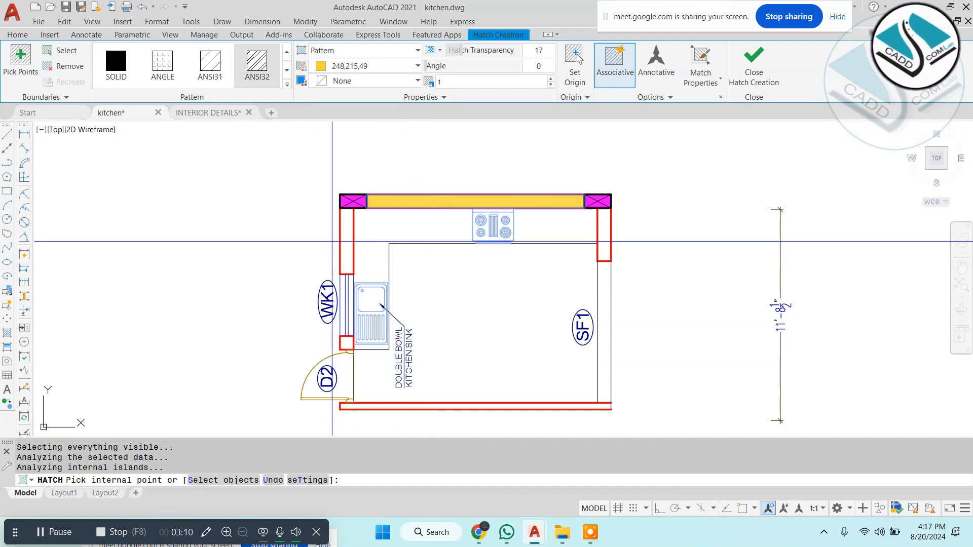
click(348, 242)
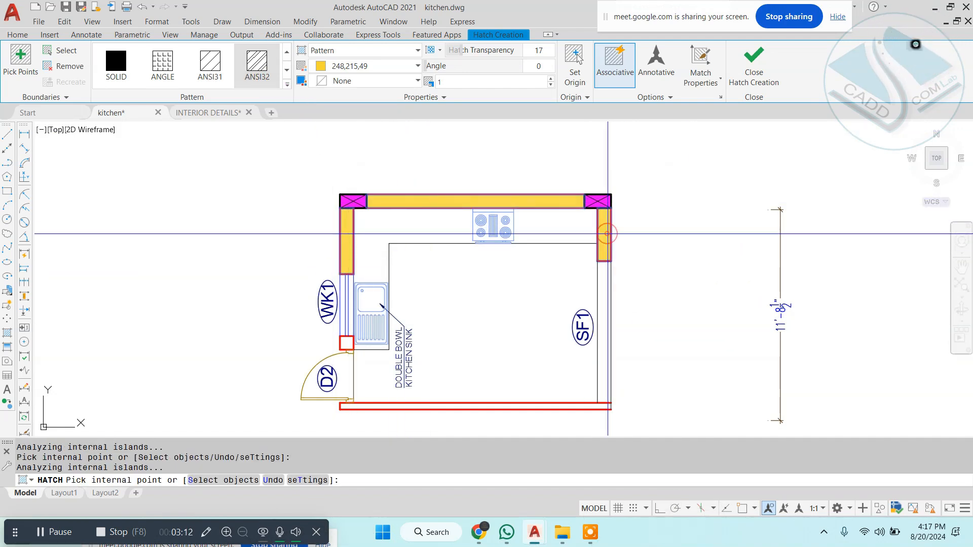
middle_drag(607, 233, 600, 160)
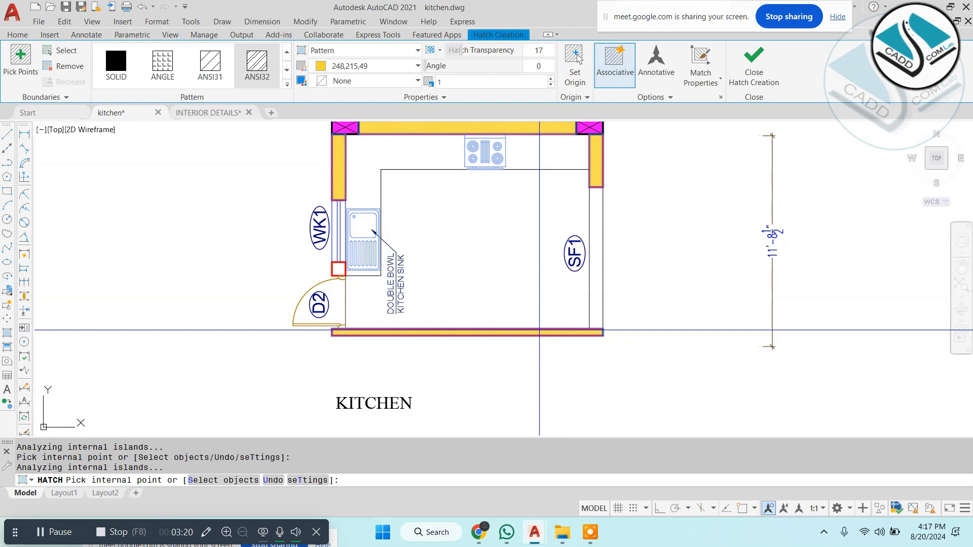
scroll(310, 246, down, 6)
key(Return)
Match the new wall hatch's properties to the wall hatch in the finished Electrical Plan drawing
scroll(322, 257, up, 5)
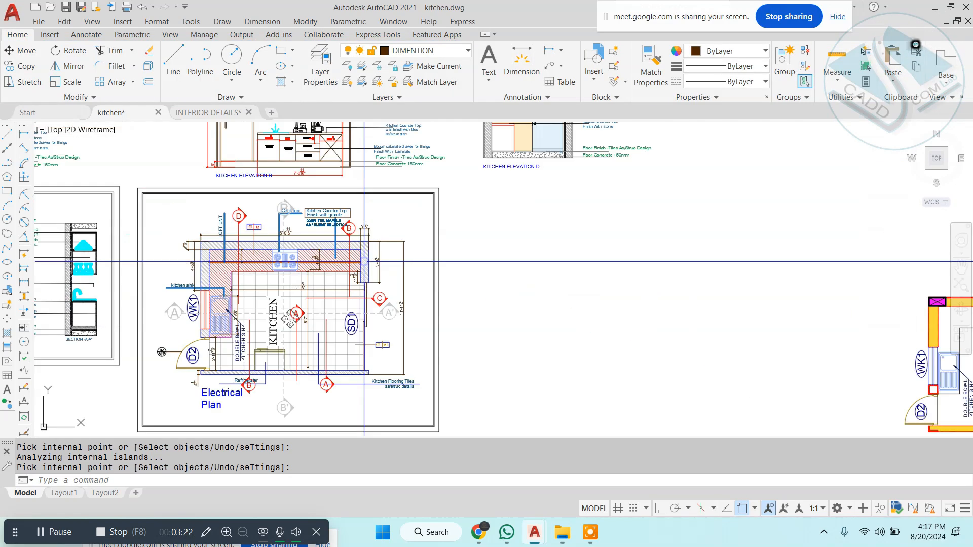
scroll(364, 262, down, 3)
scroll(409, 278, up, 3)
key(Escape)
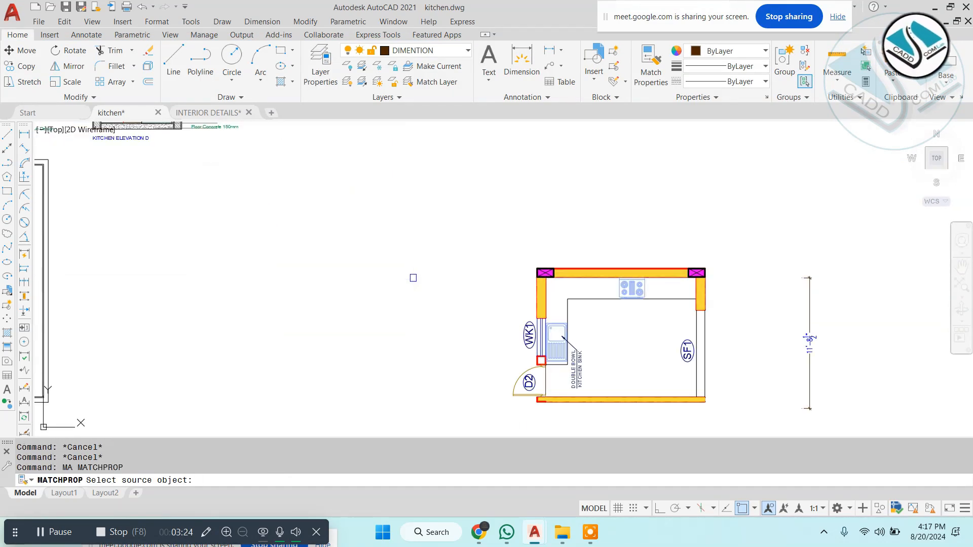
scroll(413, 278, down, 2)
scroll(119, 247, up, 10)
click(223, 194)
scroll(218, 193, down, 8)
middle_drag(570, 285, 298, 279)
scroll(562, 242, up, 6)
click(562, 230)
key(Escape)
scroll(473, 236, down, 6)
scroll(544, 332, up, 4)
key(Escape)
key(Escape)
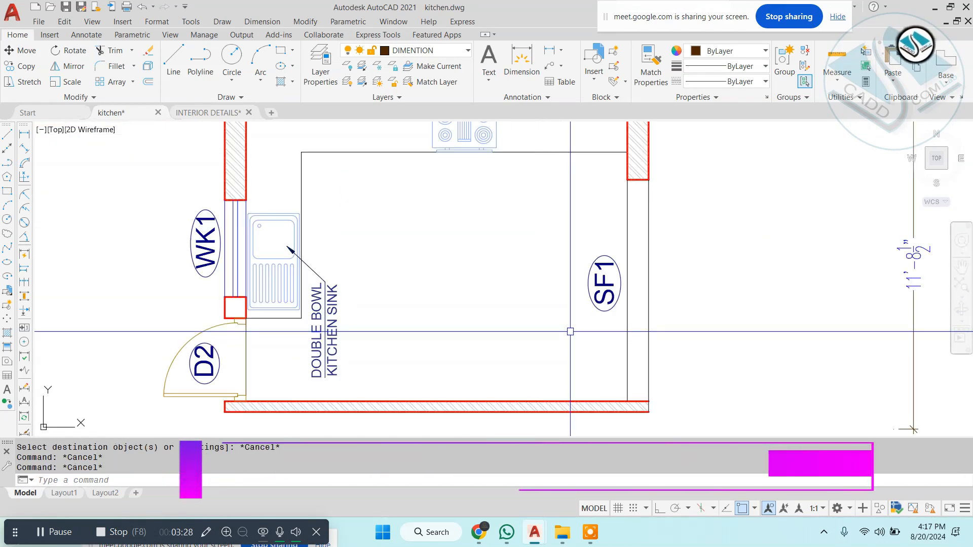
Hatch the small wall stub between the WK1 window and the D2 door with the ANSI32 pattern
text(h HATCH)
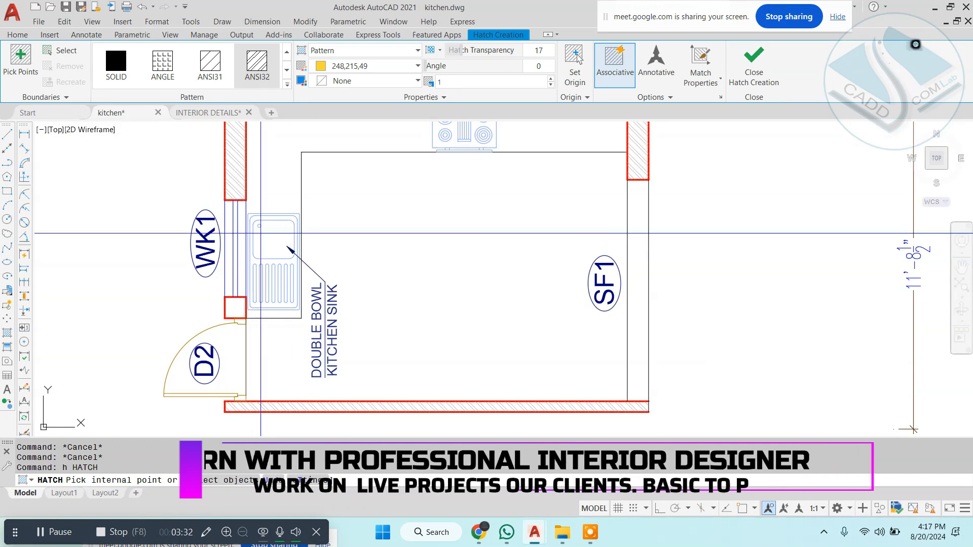
click(235, 306)
key(Return)
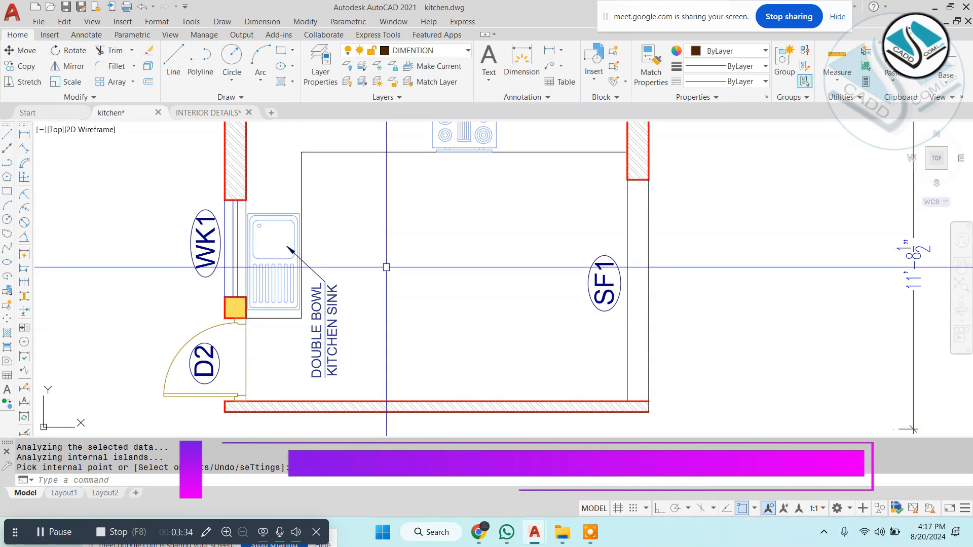
Match the hatch of the stub between WK1 and D2 to the adjacent wall's hatch
text(ma)
key(Return)
scroll(234, 183, up, 2)
click(242, 178)
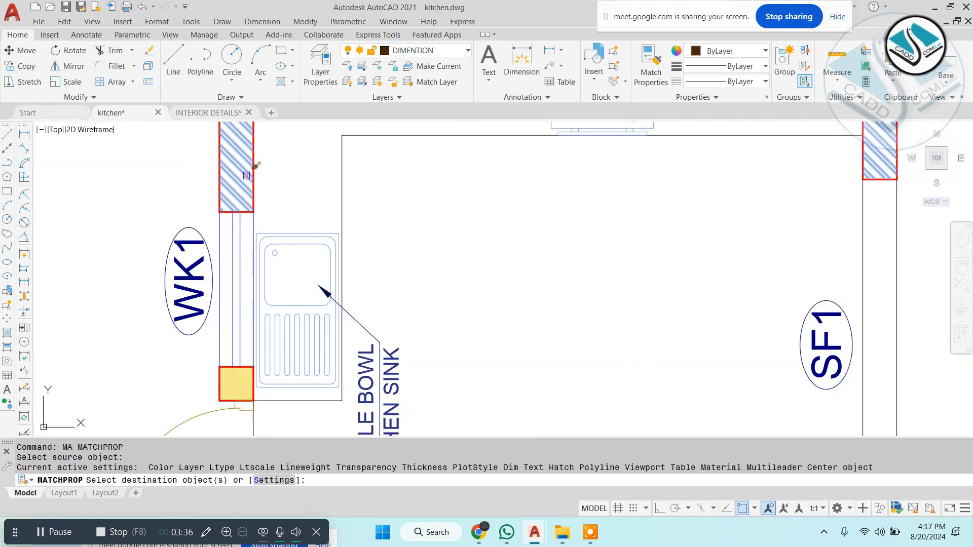
click(233, 380)
key(Escape)
key(Escape)
key(Escape)
scroll(434, 239, down, 4)
scroll(406, 238, up, 2)
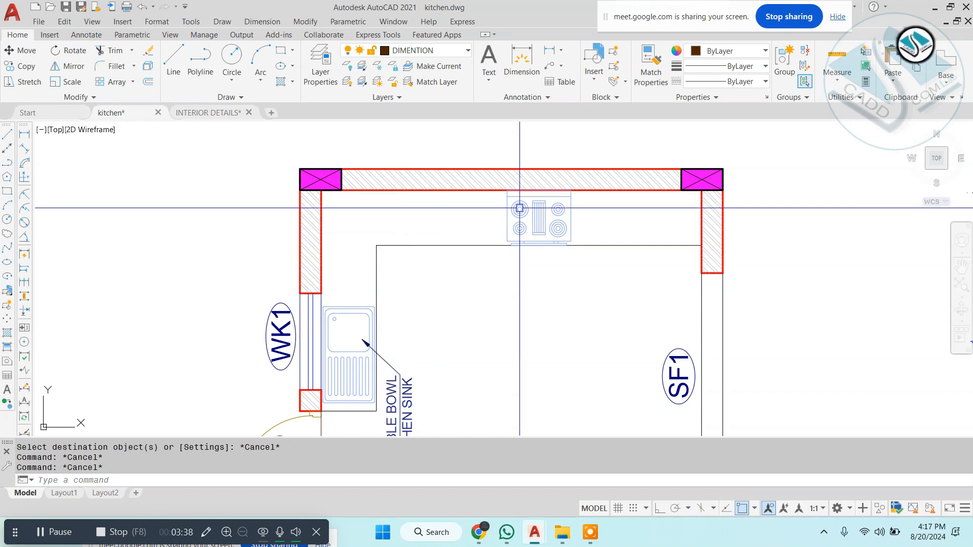
Offset the upper wall's inner line by 14 into the kitchen, across the stove
key(Return)
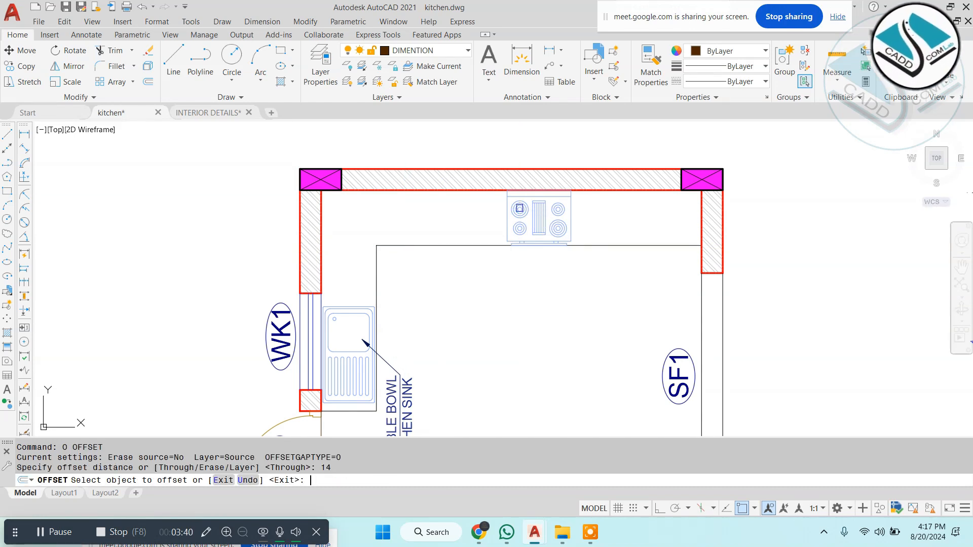
click(448, 191)
click(458, 223)
key(Escape)
key(Escape)
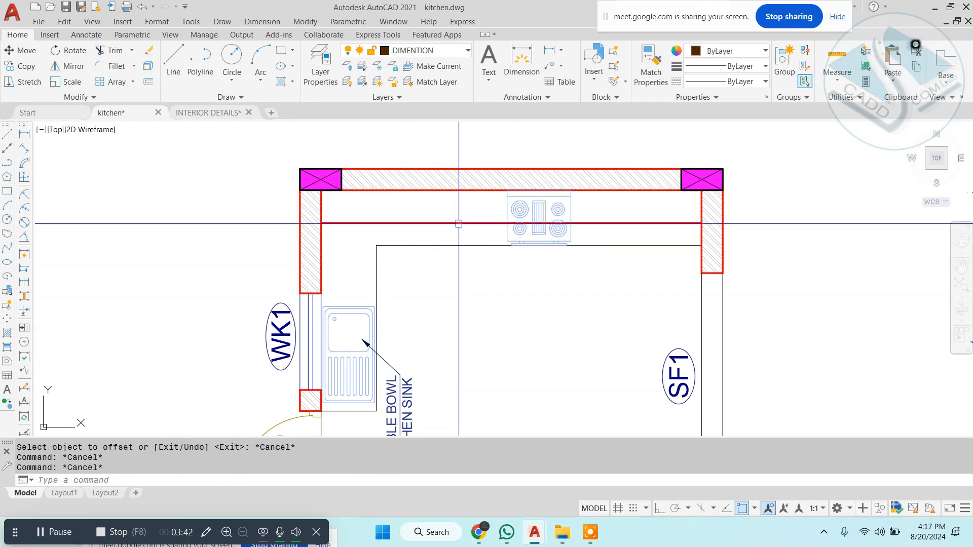
Give the offset line the orange color 242,103,34, the DASHED2 linetype and a linetype scale of 20
click(715, 50)
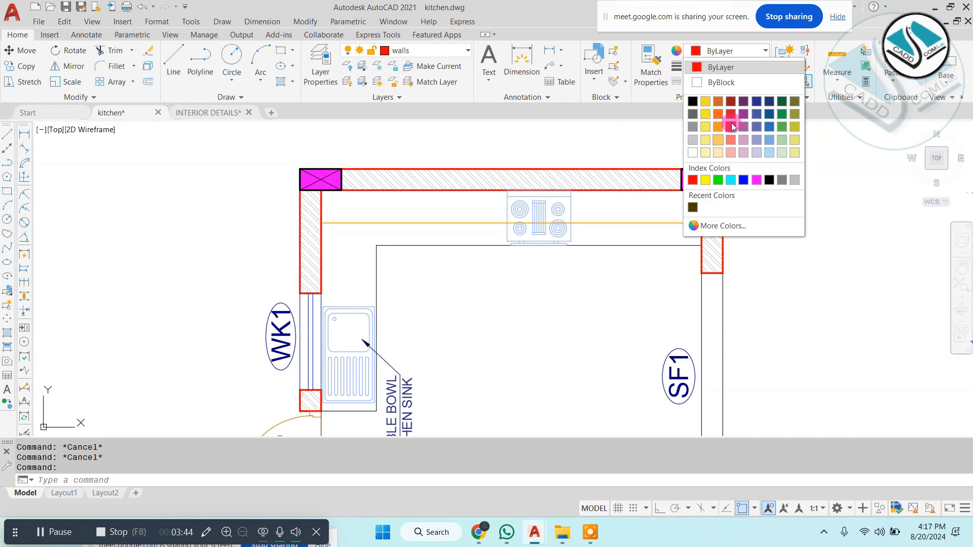
click(716, 112)
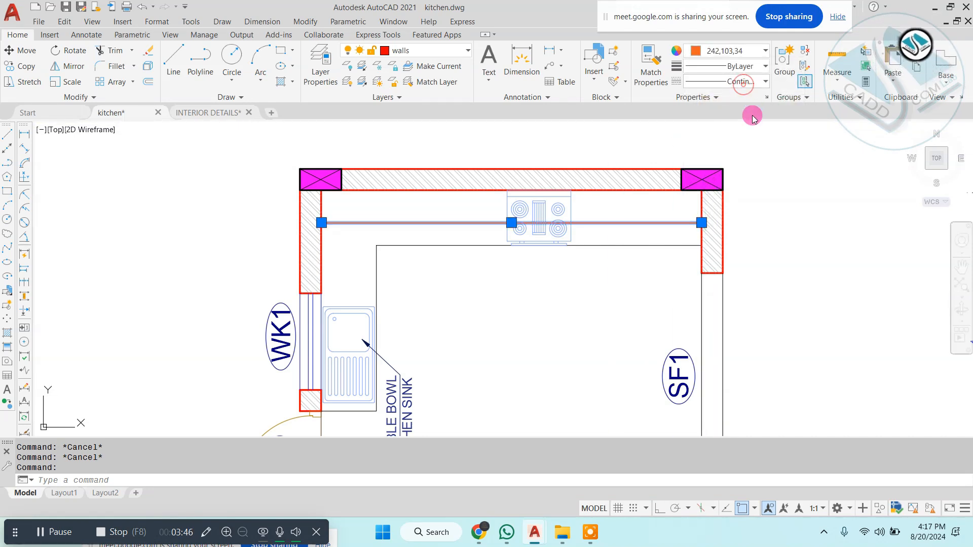
click(743, 84)
click(744, 170)
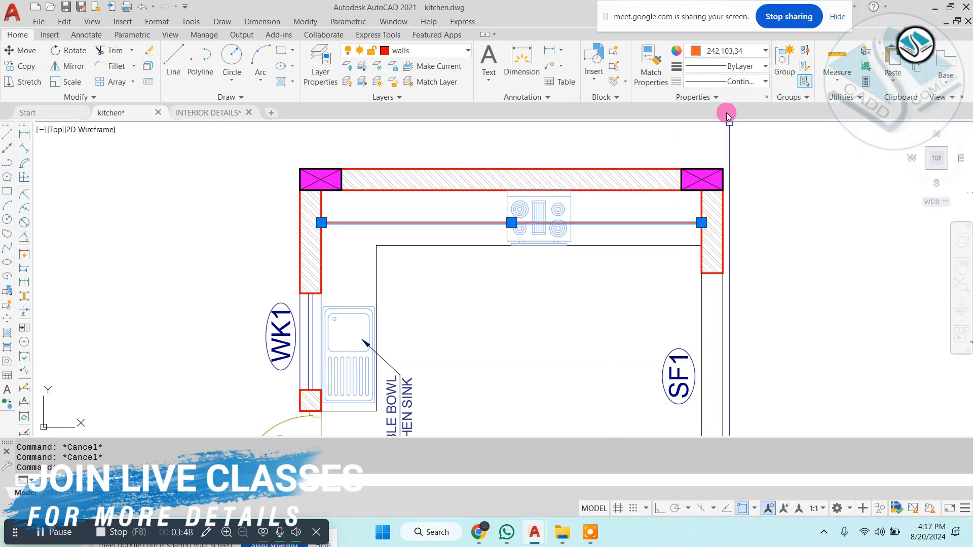
click(741, 83)
click(735, 188)
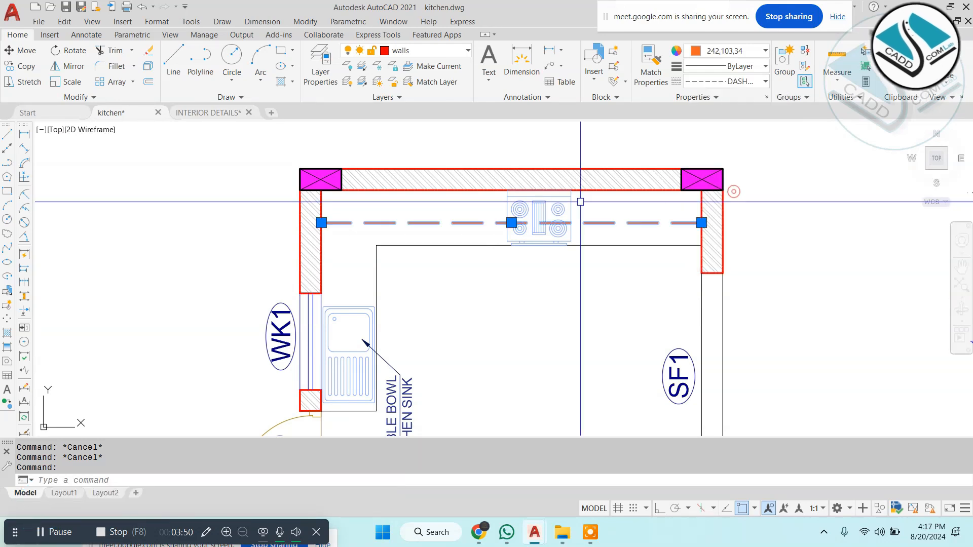
key(Return)
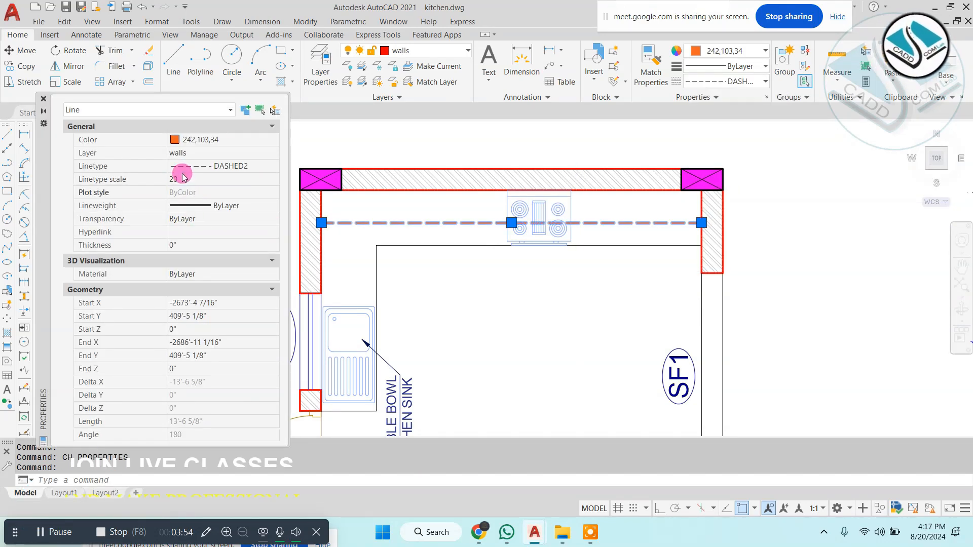
click(43, 97)
key(Escape)
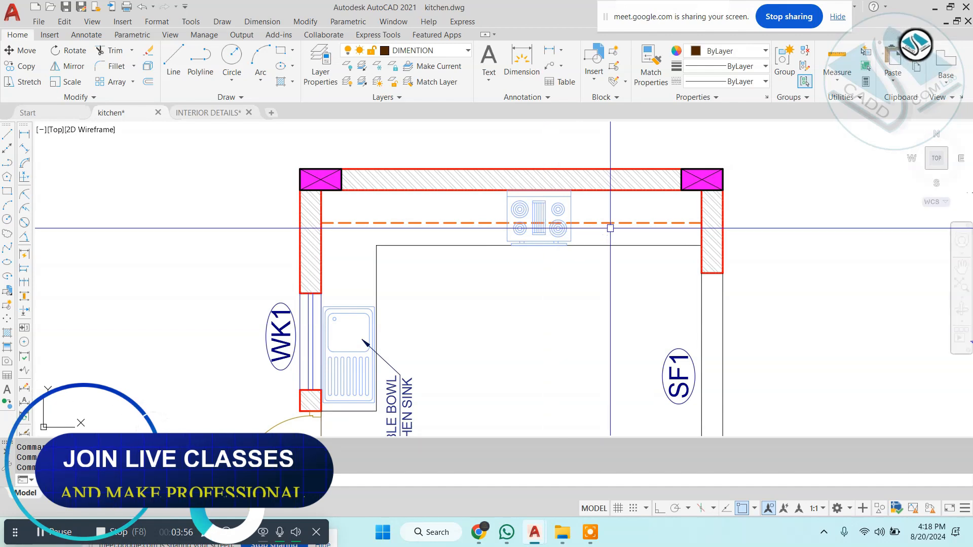
Hatch the L-shaped kitchen counter around the stove and sink with the ANSI31 pattern
scroll(643, 230, down, 4)
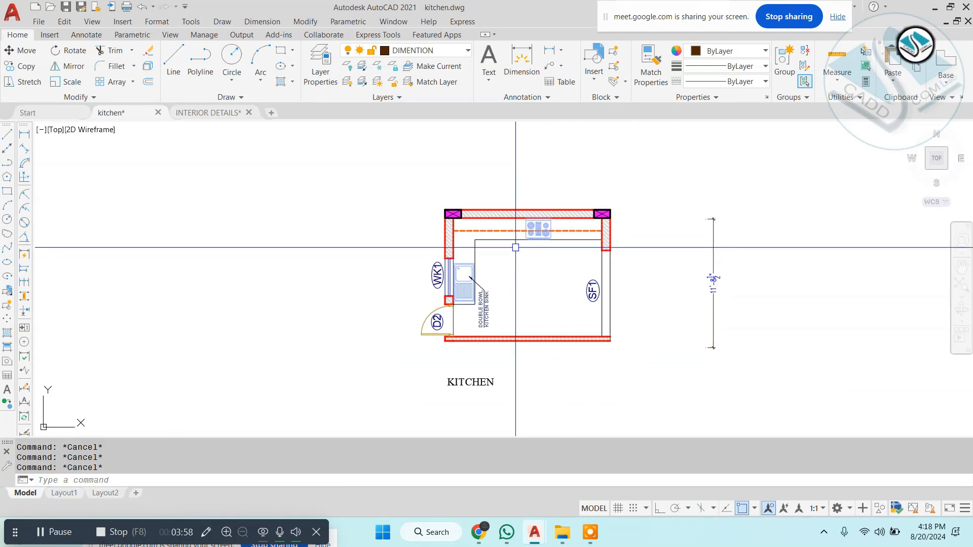
text(h)
key(Return)
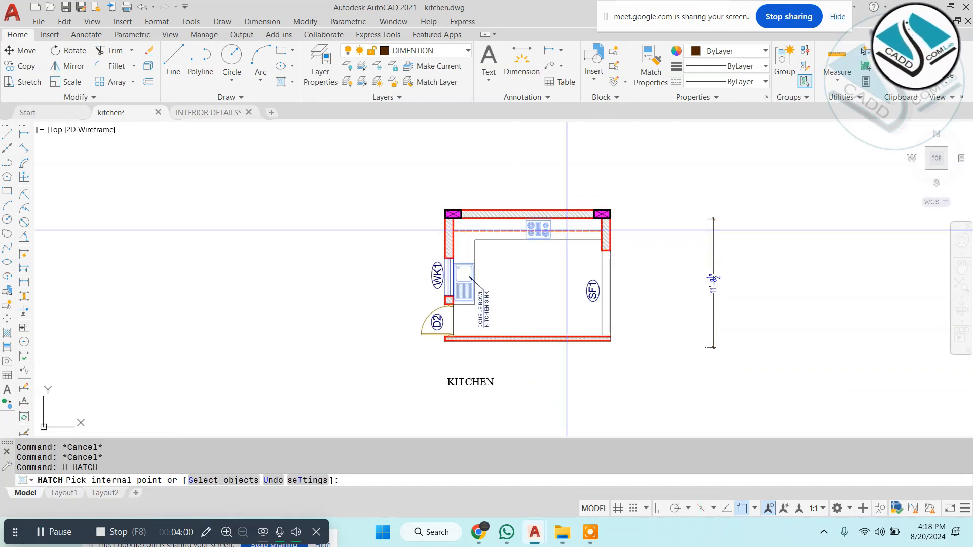
scroll(455, 224, up, 2)
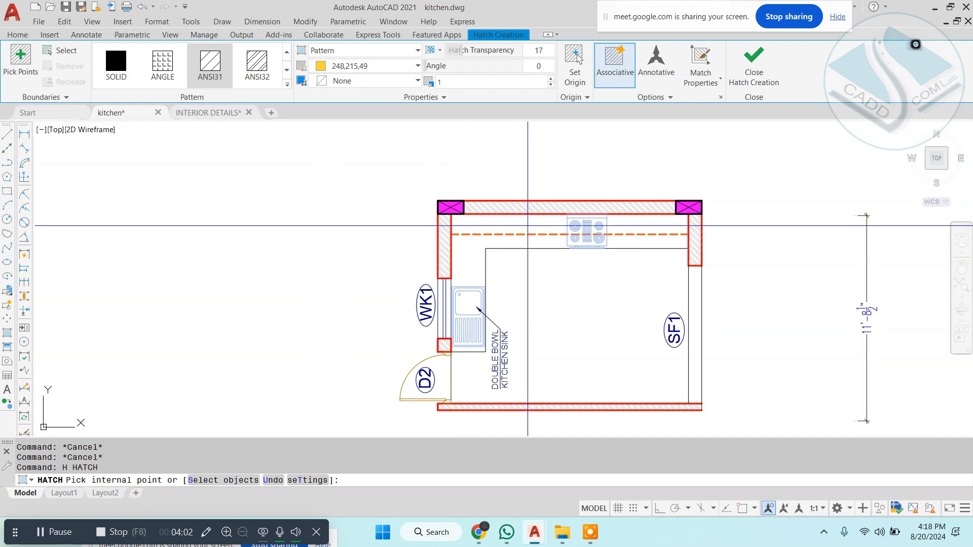
click(518, 215)
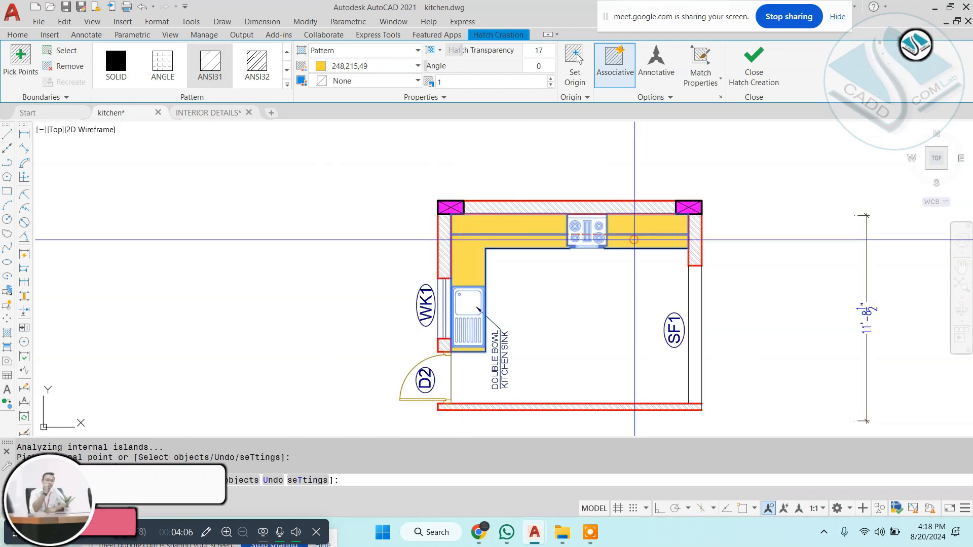
key(Return)
scroll(189, 269, down, 3)
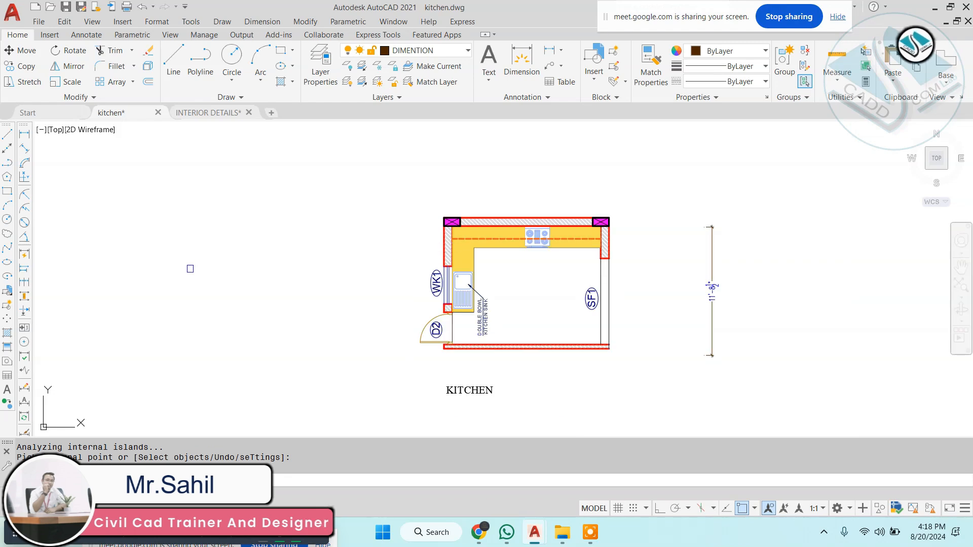
Match the counter hatch's properties to the counter hatch in the finished Electrical Plan drawing
scroll(140, 165, up, 2)
scroll(140, 164, up, 3)
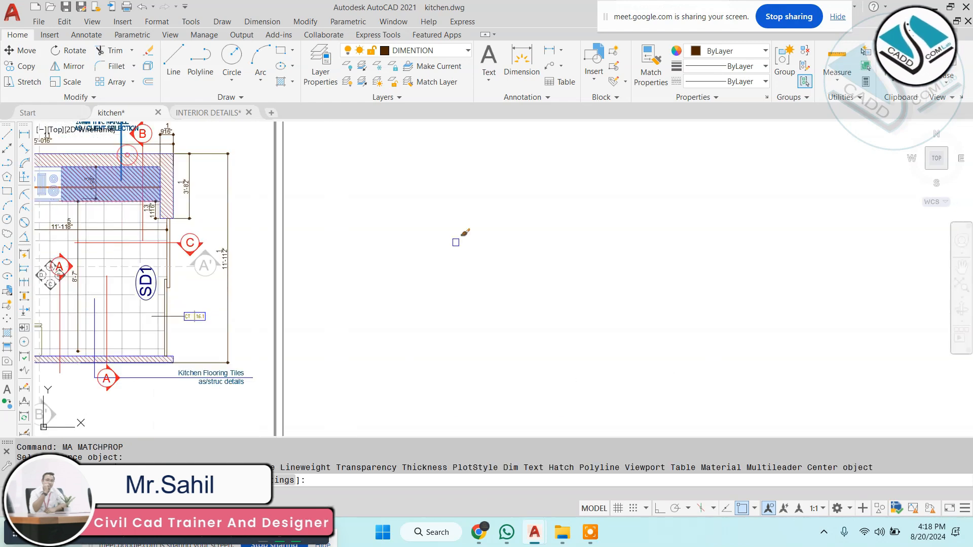
middle_drag(455, 242, 187, 246)
middle_drag(734, 258, 357, 255)
scroll(509, 290, up, 2)
click(508, 245)
scroll(515, 228, down, 2)
key(Escape)
Hatch the open kitchen floor area between the counter and the SF1 opening with the NET pattern
mouse_move(550, 324)
middle_down()
mouse_move(504, 299)
mouse_move(476, 263)
middle_up()
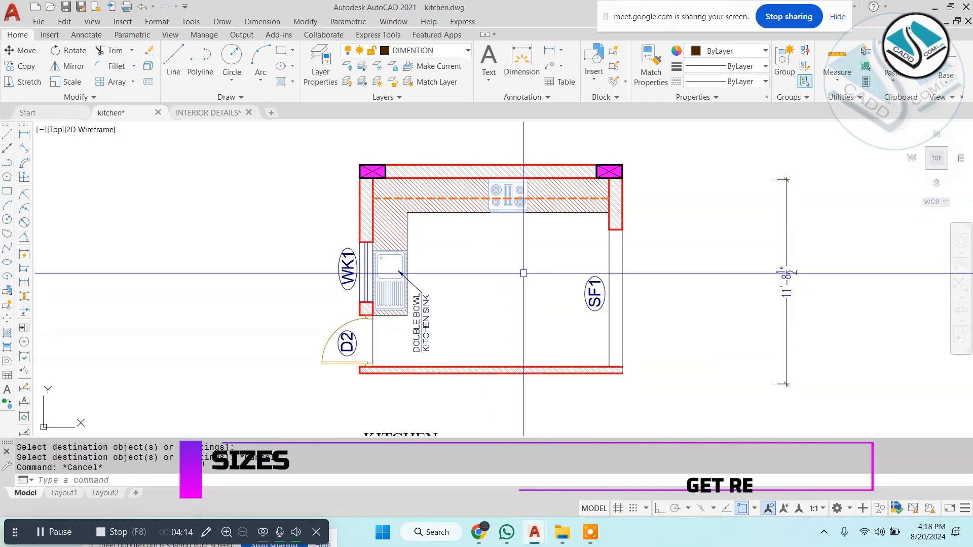
text(h)
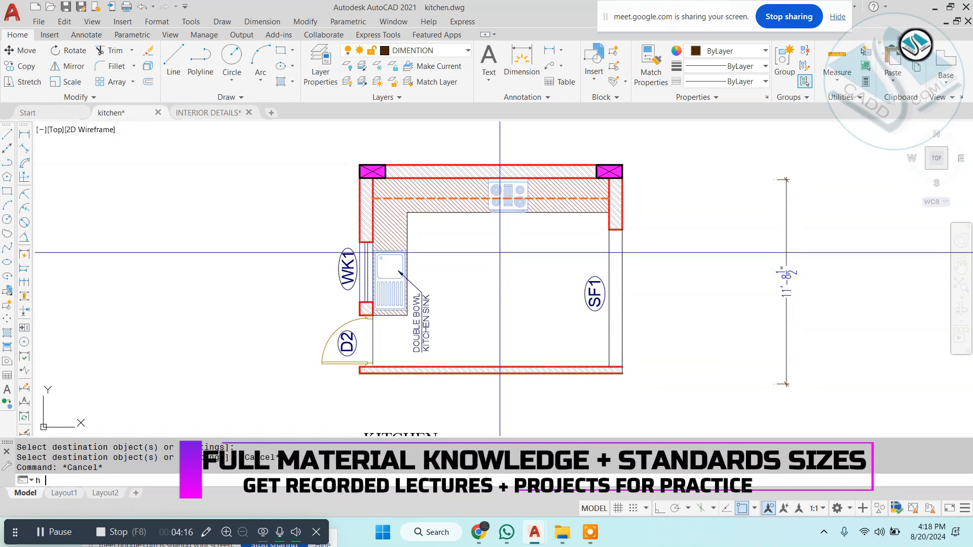
key(Return)
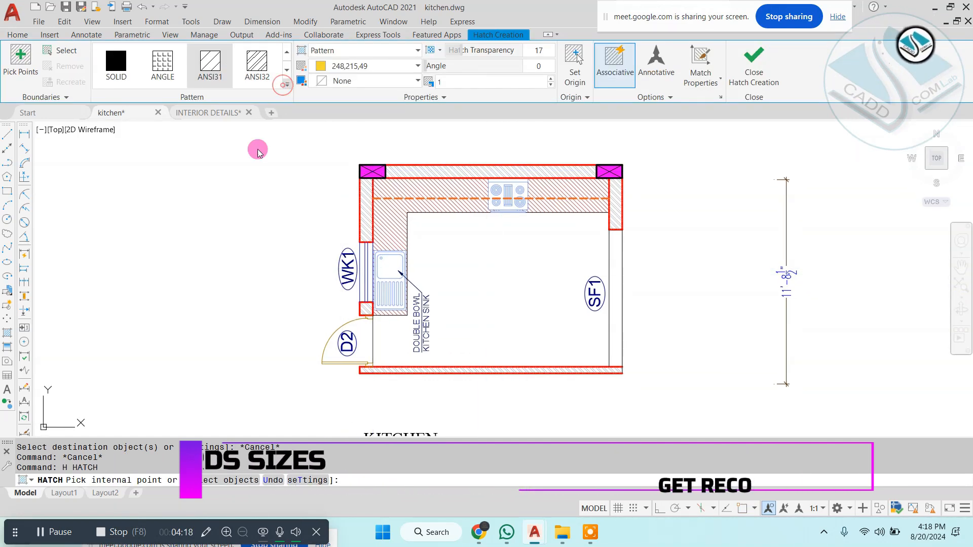
click(286, 85)
scroll(228, 174, down, 10)
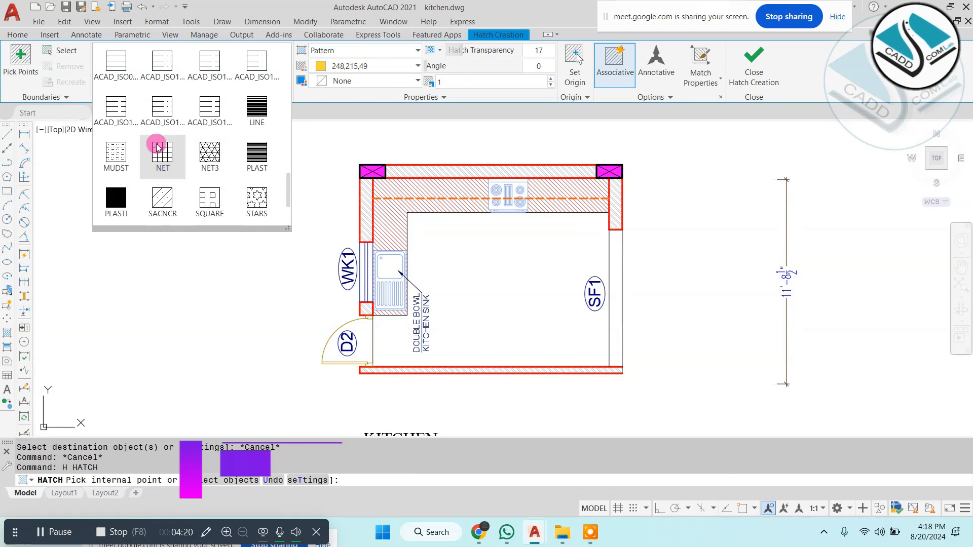
click(157, 147)
click(445, 251)
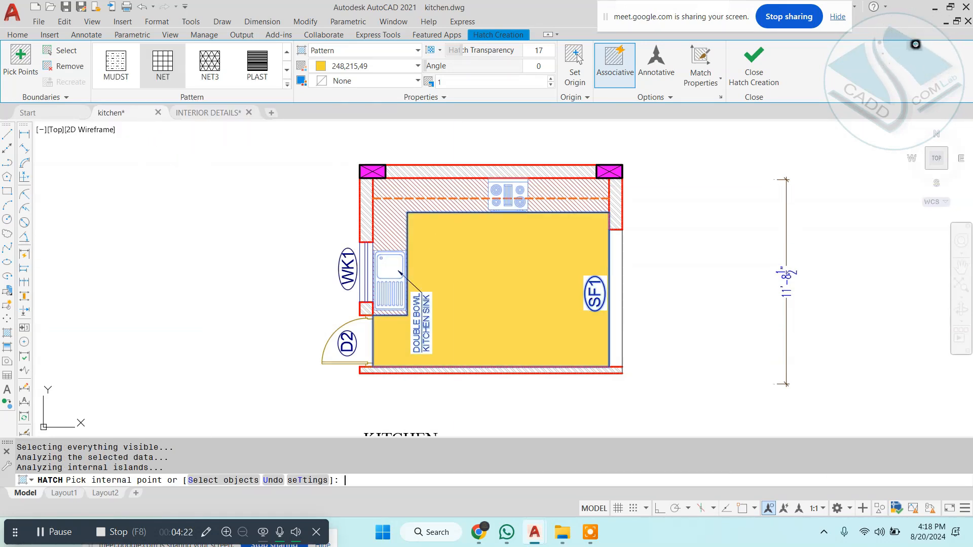
key(Return)
text(m)
key(Return)
scroll(424, 237, down, 6)
scroll(167, 221, up, 4)
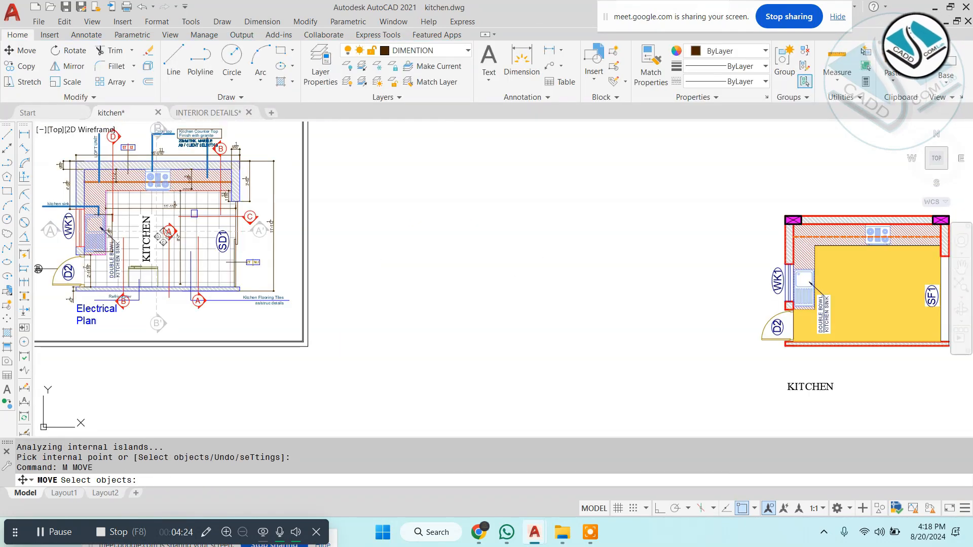
click(203, 199)
middle_drag(462, 269, 171, 220)
click(606, 217)
key(Escape)
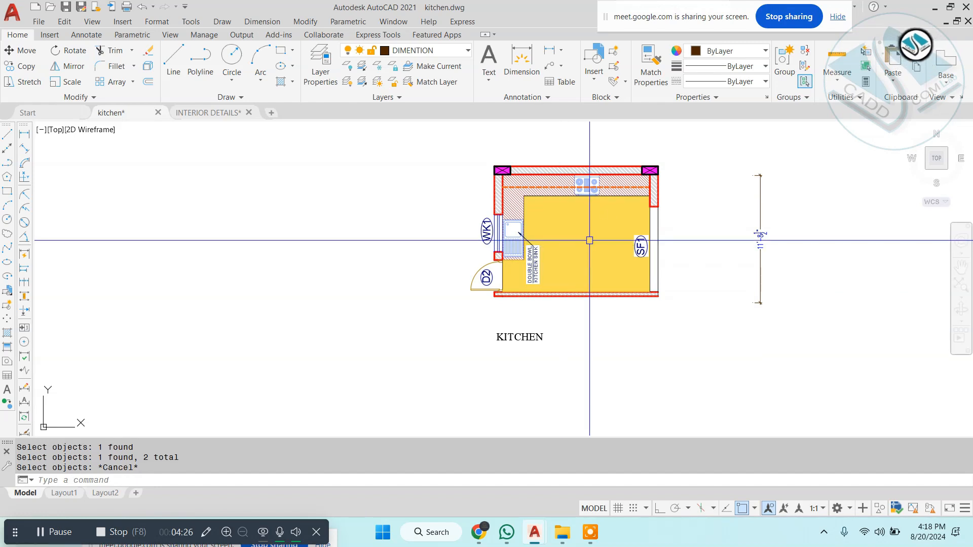
Set the floor hatch's pattern scale to 90 and its color to gray 147,149,152
click(586, 239)
click(163, 66)
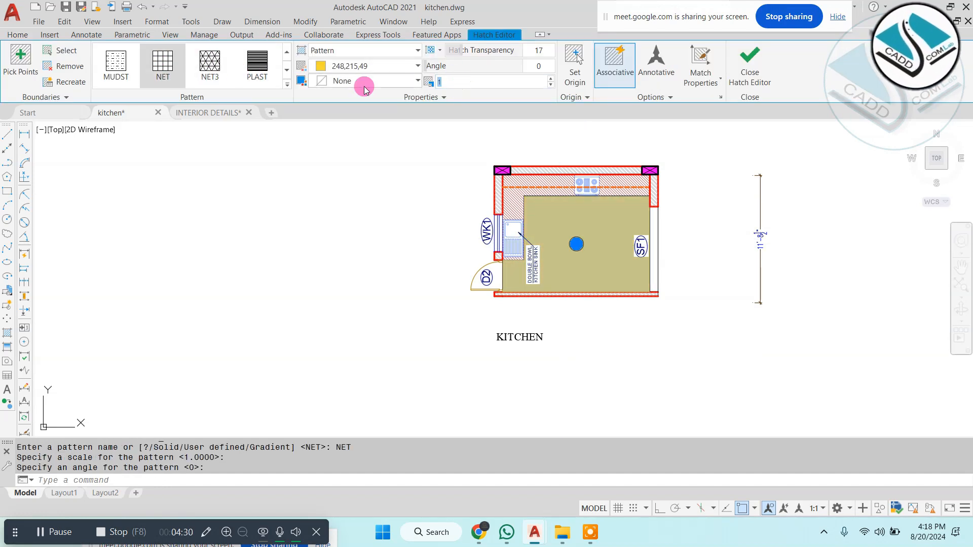
text(120)
key(Return)
drag(460, 84, 389, 82)
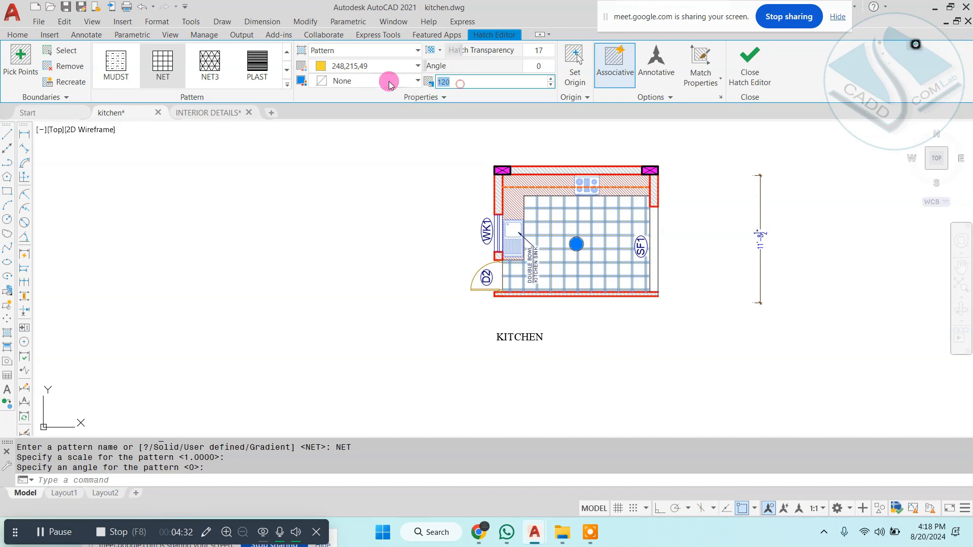
text(90)
key(Return)
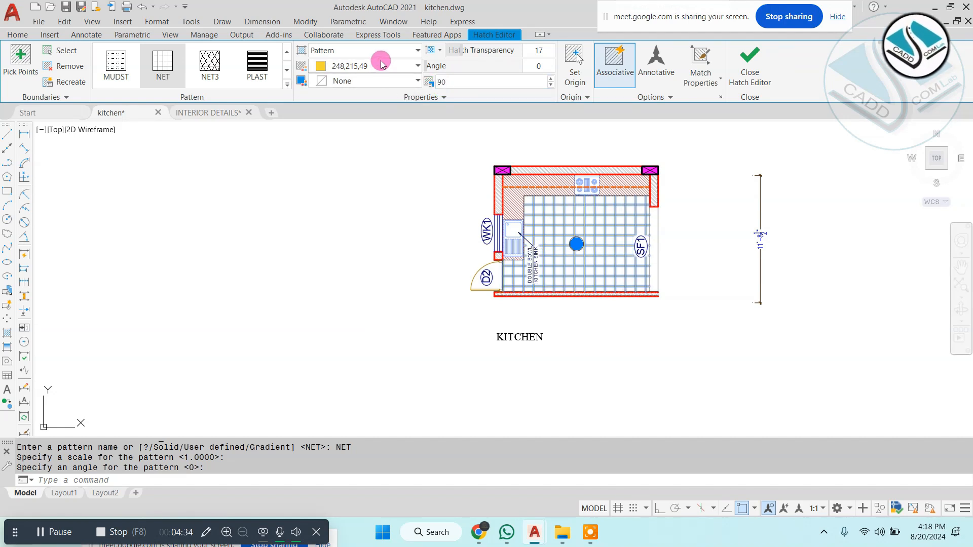
click(387, 152)
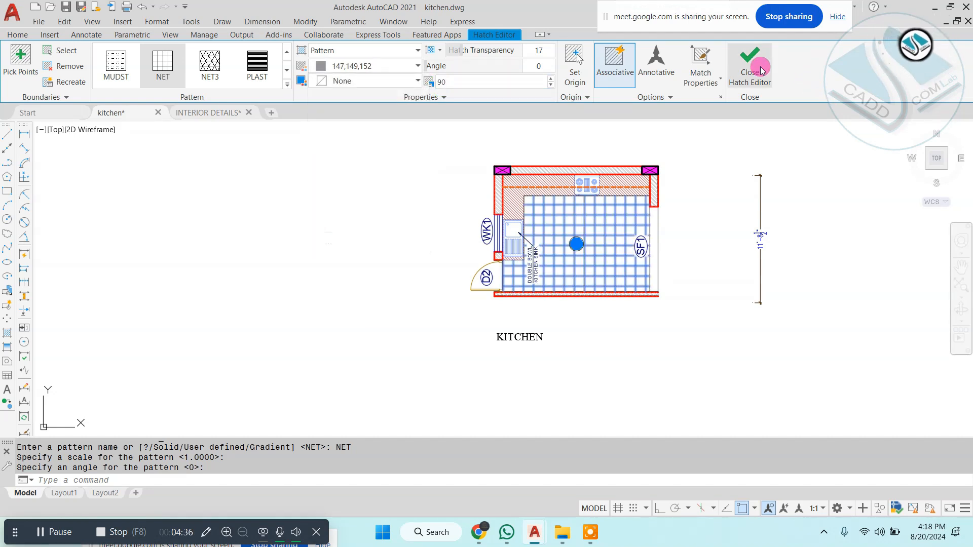
click(397, 193)
key(Escape)
Move the whole kitchen plan with its title close beside the framed Electrical Plan drawing
scroll(404, 210, down, 2)
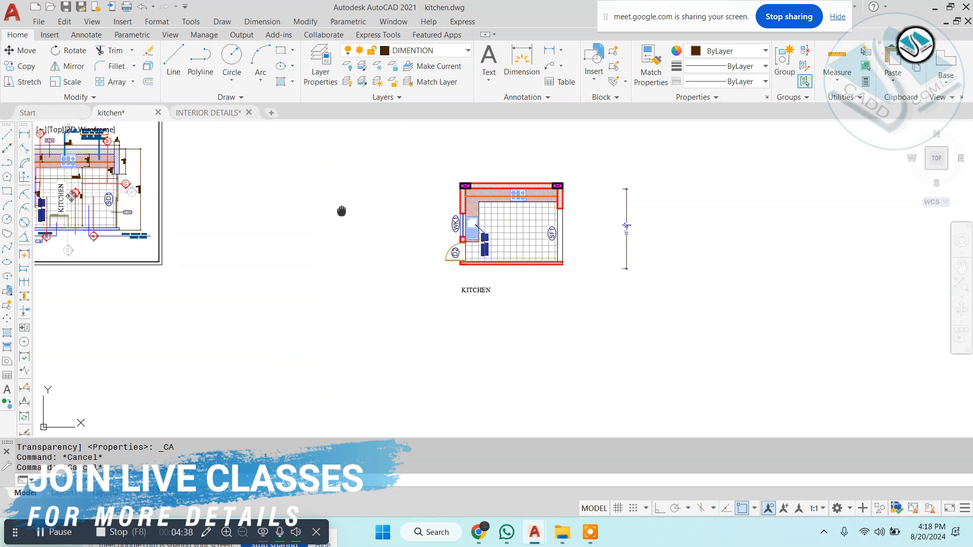
middle_drag(341, 211, 419, 228)
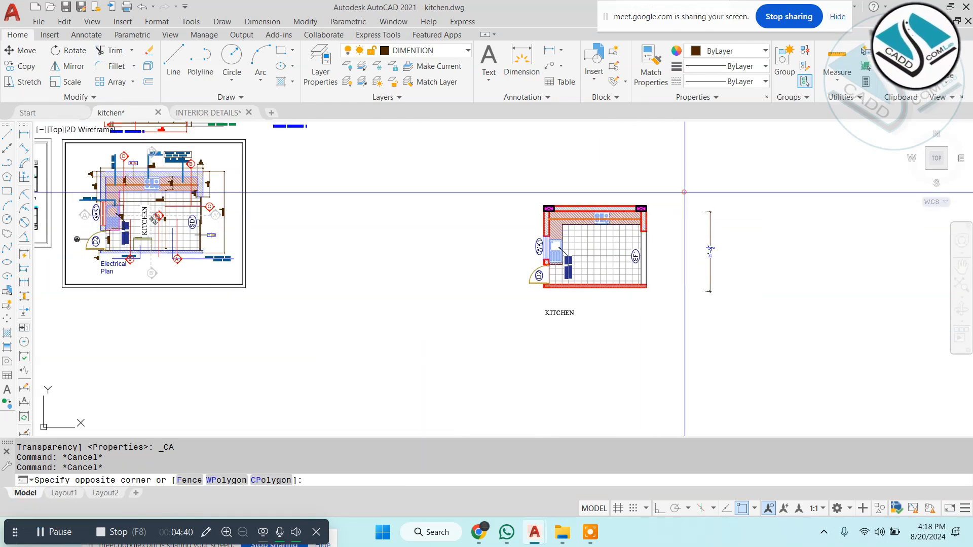
click(477, 337)
key(space)
click(591, 265)
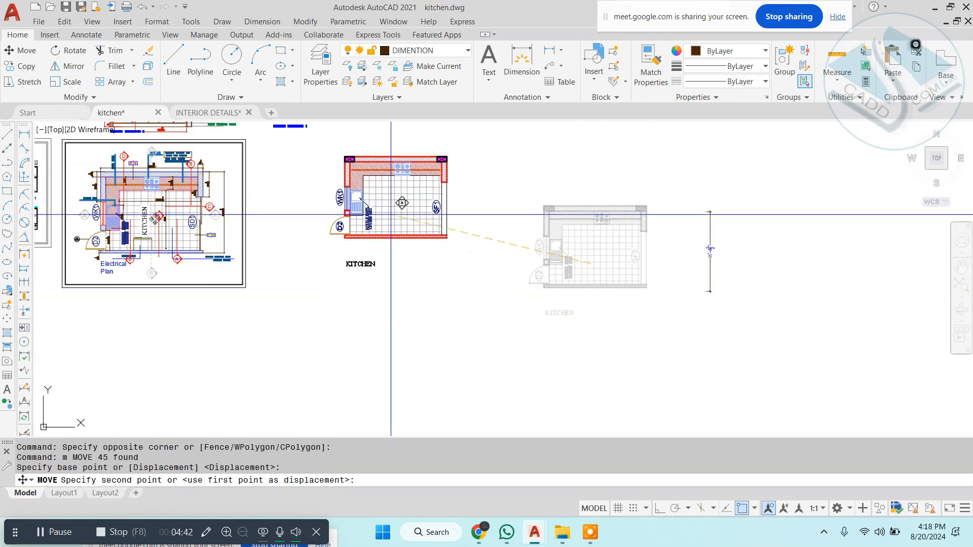
click(358, 245)
key(Escape)
Copy the LOFT UNIT label and its leader line from the Electrical Plan onto the new plan's dashed line, near the upper-left column
scroll(330, 228, up, 2)
middle_drag(167, 188, 463, 239)
scroll(306, 201, up, 3)
scroll(316, 205, up, 3)
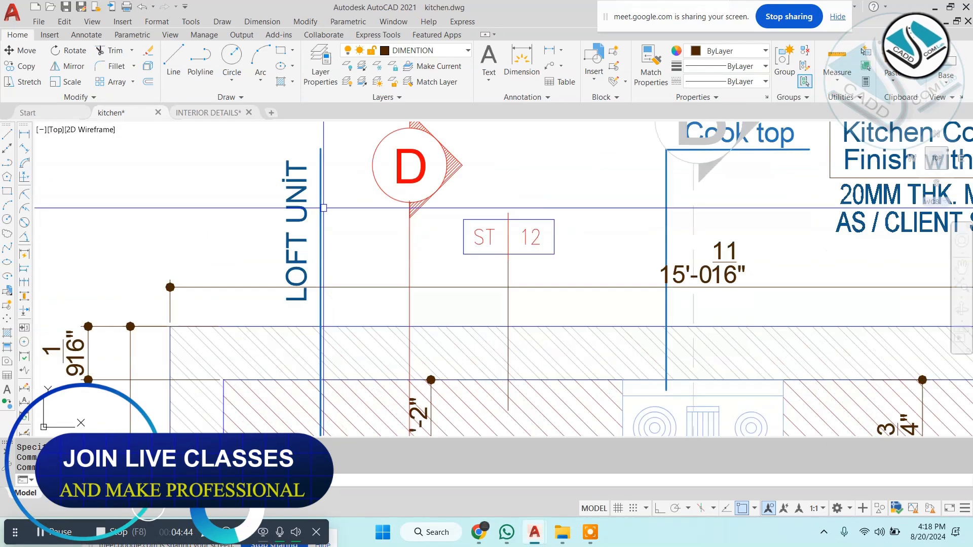
click(361, 202)
click(224, 236)
scroll(280, 203, down, 2)
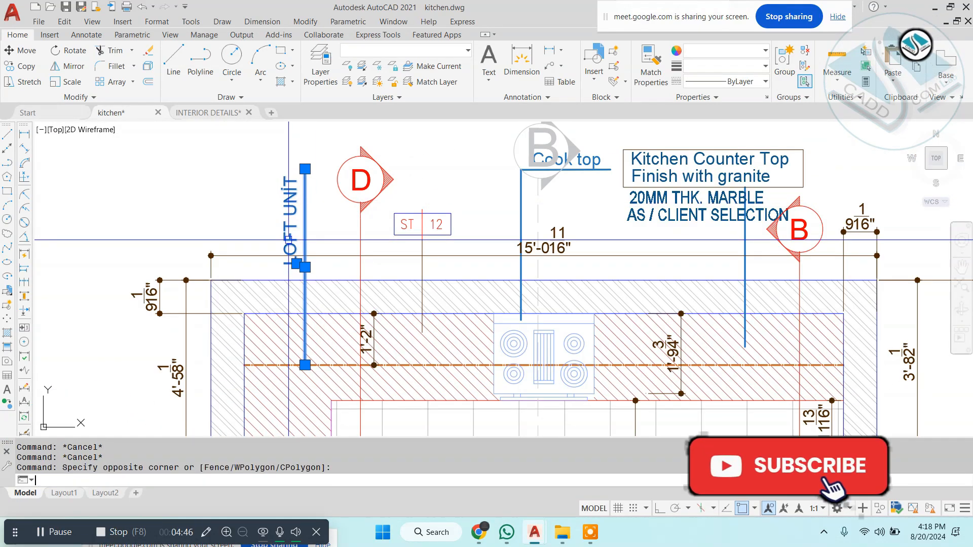
text(co)
key(space)
click(293, 364)
scroll(238, 309, down, 5)
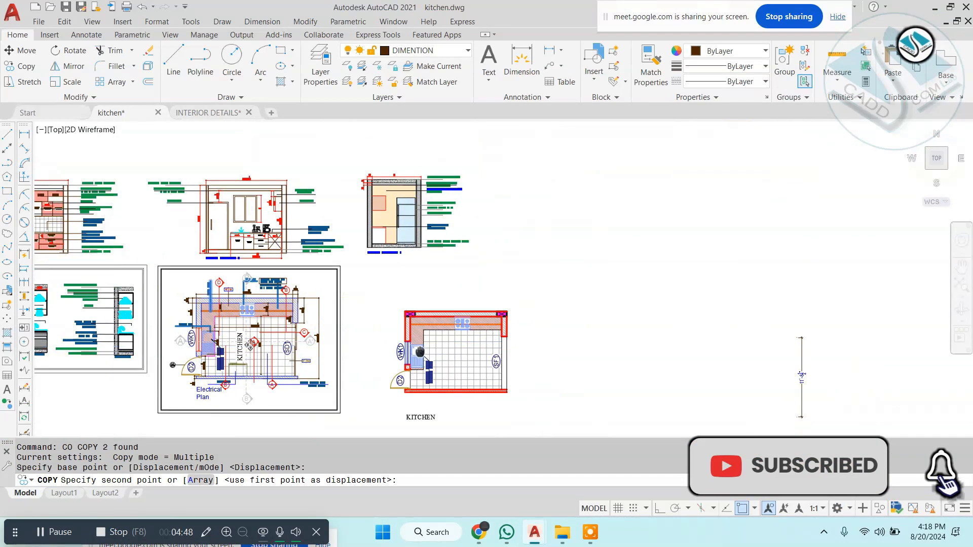
scroll(523, 350, up, 4)
middle_drag(172, 244, 436, 307)
scroll(405, 308, up, 2)
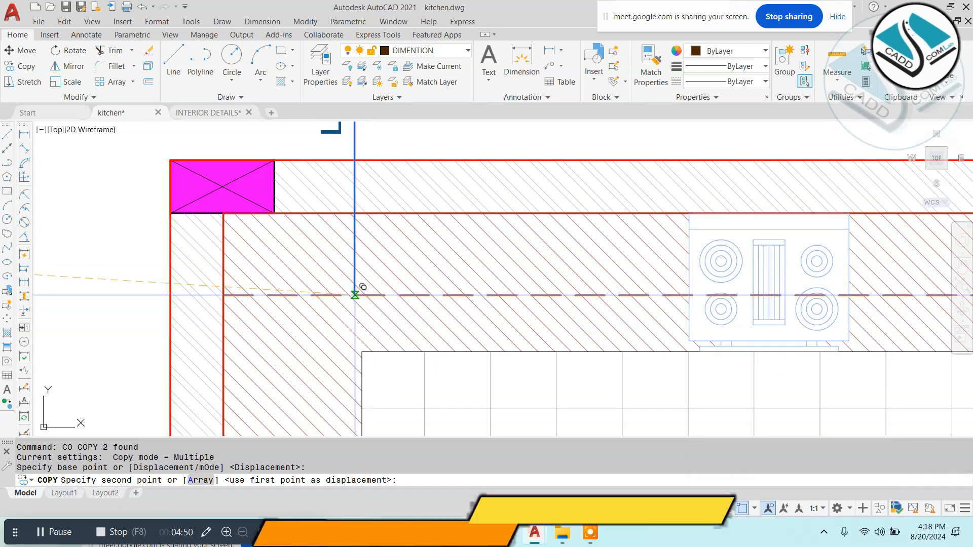
click(356, 295)
scroll(356, 292, down, 1)
middle_drag(352, 231, 356, 311)
key(Escape)
key(Escape)
key(Escape)
Draw a horizontal line about 3' long to the right from the upper end of the LOFT UNIT leader, with Ortho on
text(l)
key(space)
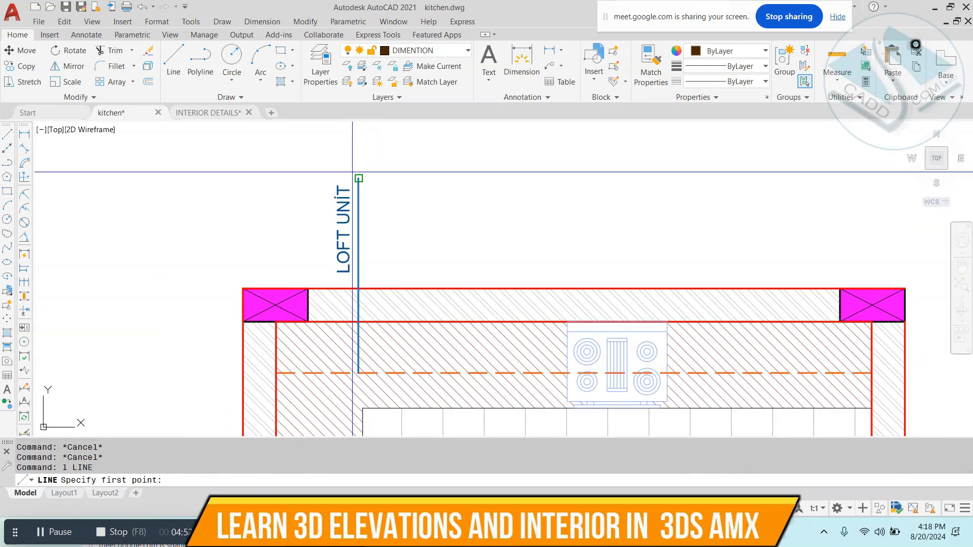
key(F8)
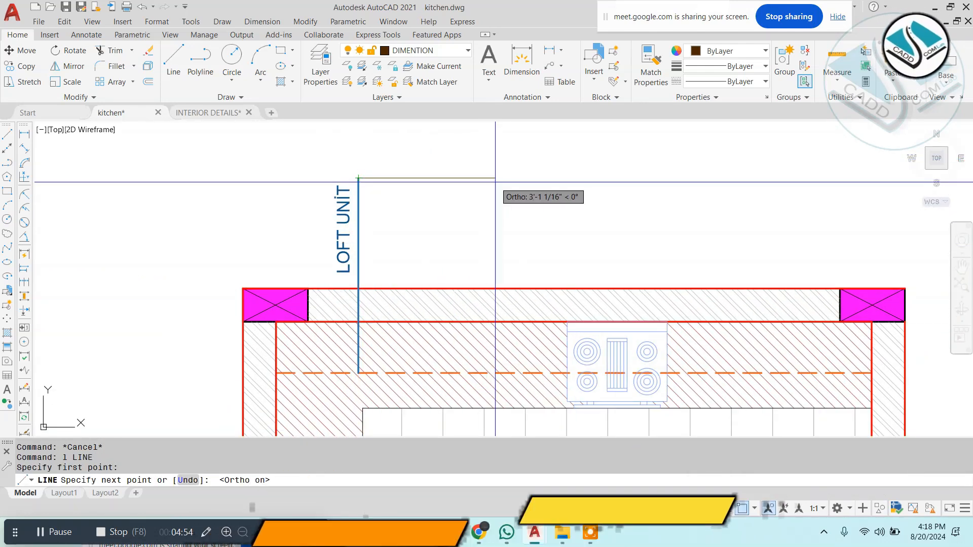
click(487, 181)
key(Escape)
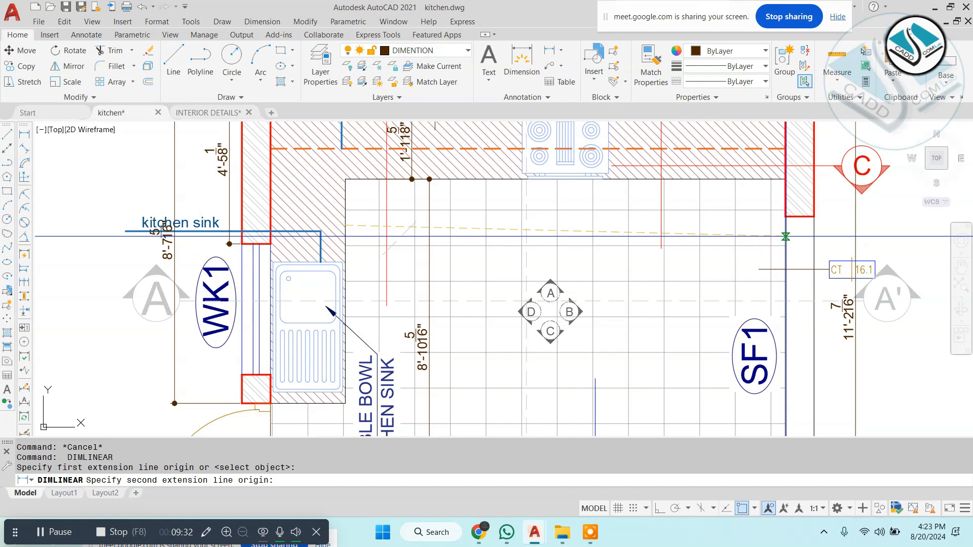
Dimension the tiled floor's clear width from the counter to the SF1 opening, and the thickness of the short wall above that opening
click(587, 303)
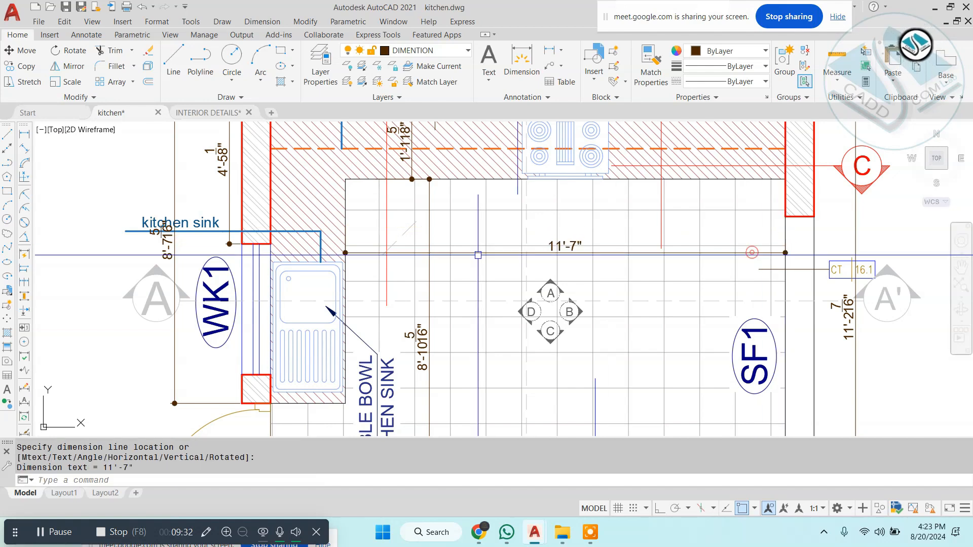
middle_drag(588, 303, 603, 333)
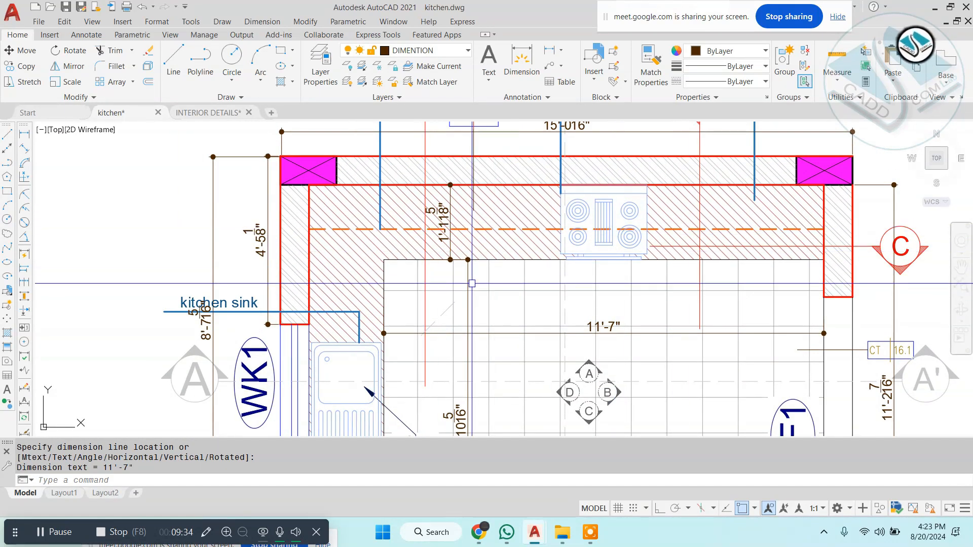
scroll(384, 241, up, 5)
key(Return)
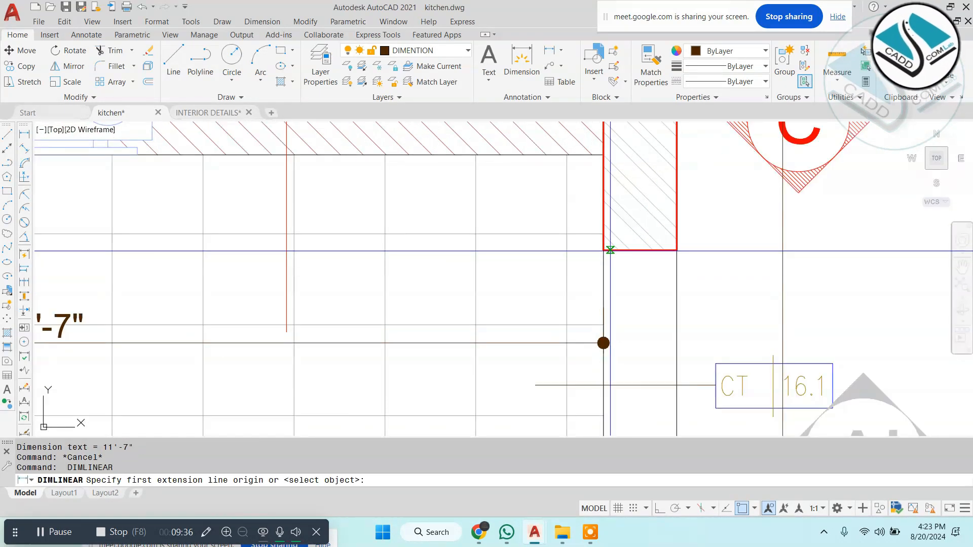
click(832, 295)
key(Escape)
key(Return)
click(627, 247)
click(676, 251)
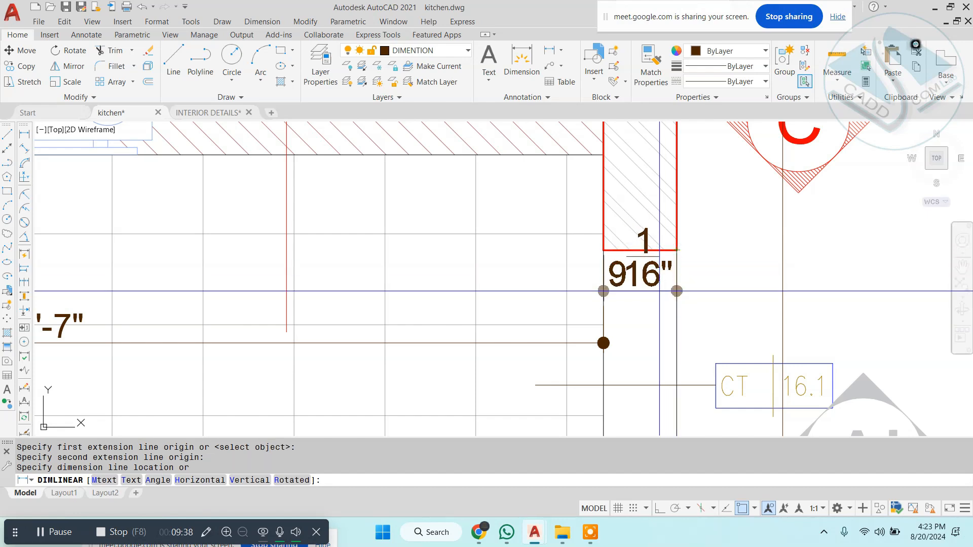
click(664, 279)
scroll(664, 278, down, 6)
middle_drag(471, 268, 535, 257)
key(Escape)
scroll(610, 255, down, 2)
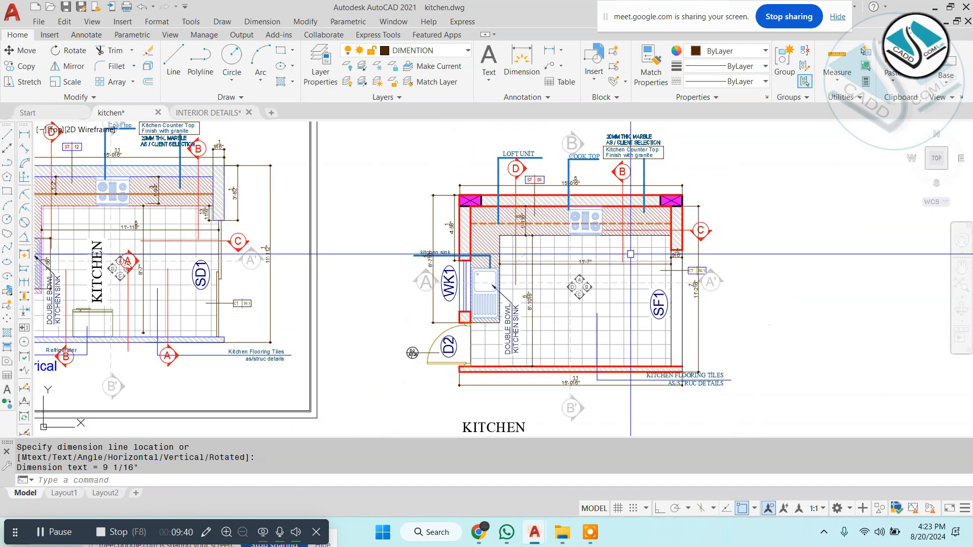
Add a vertical linear dimension of the SF1 opening from the short wall's end to the lower wall
scroll(600, 234, up, 5)
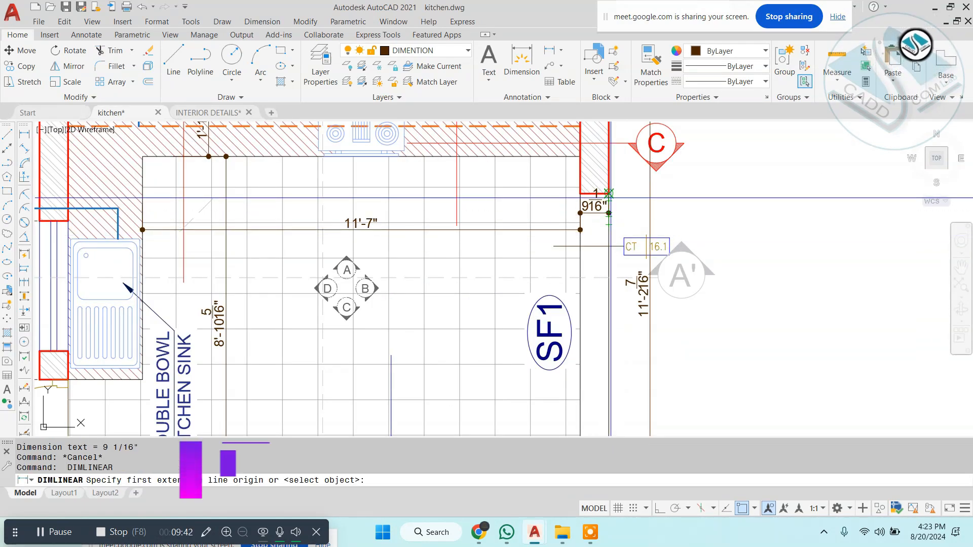
click(609, 194)
scroll(587, 222, up, 2)
click(617, 390)
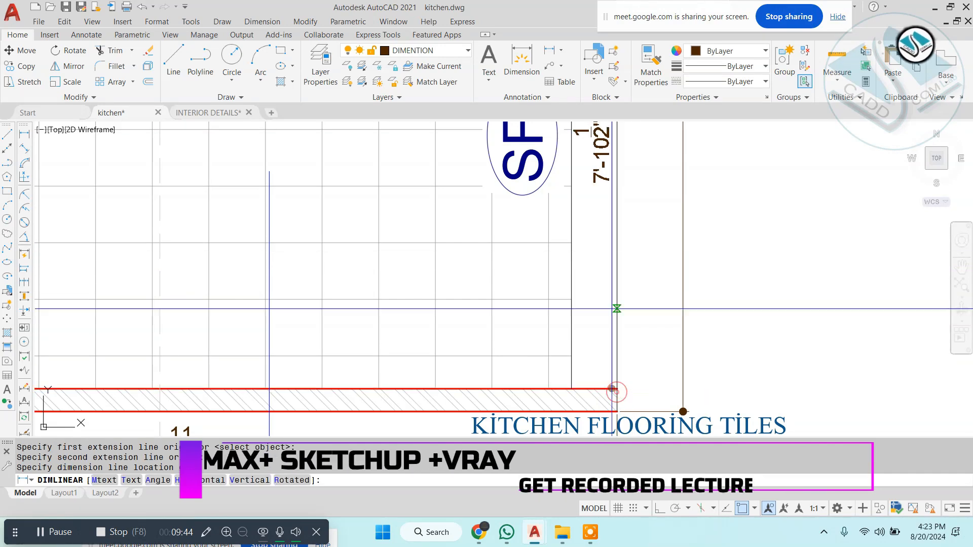
middle_drag(629, 185, 581, 315)
scroll(581, 315, down, 2)
scroll(582, 315, up, 2)
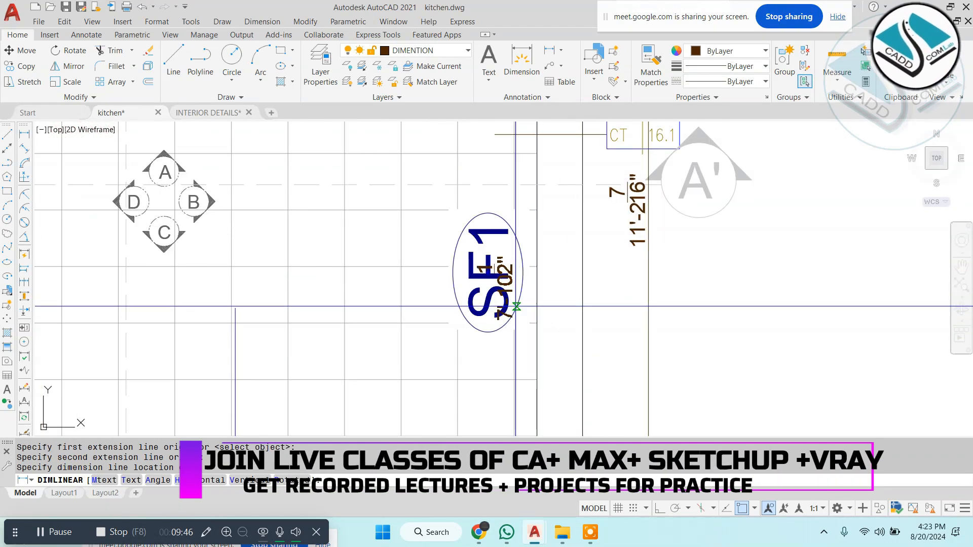
click(583, 316)
scroll(543, 236, down, 5)
key(Escape)
key(Escape)
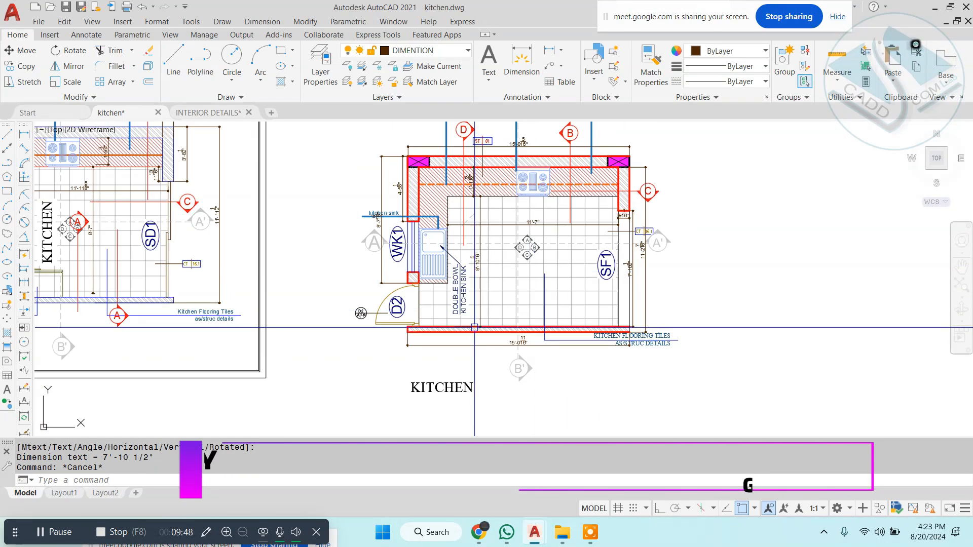
middle_drag(543, 236, 589, 274)
key(Escape)
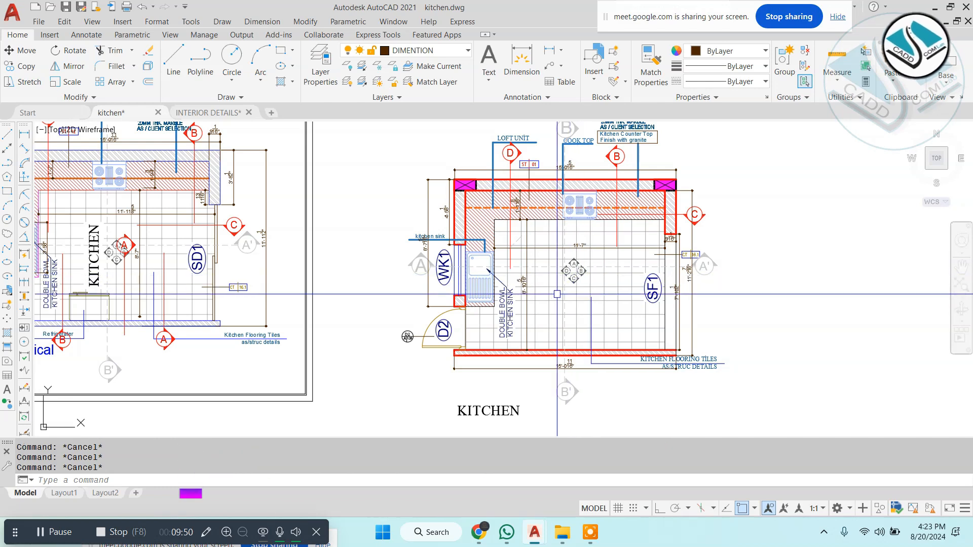
middle_drag(526, 272, 547, 272)
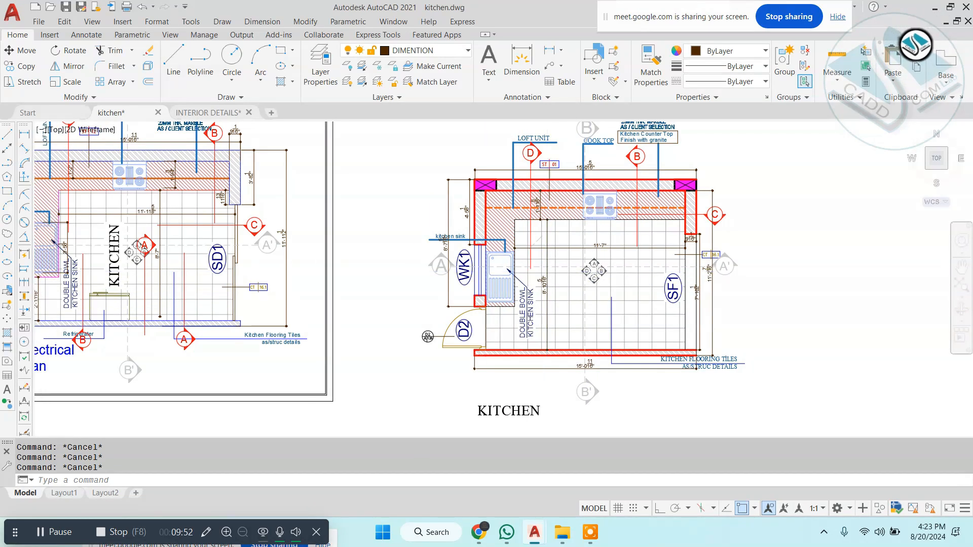
scroll(546, 272, down, 2)
click(701, 128)
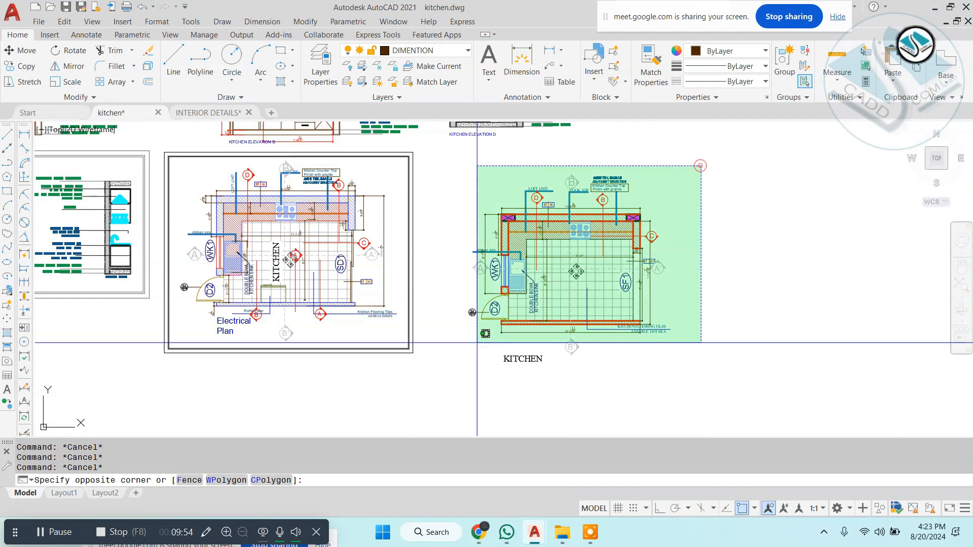
click(473, 337)
middle_drag(428, 391, 316, 355)
text(m)
key(Return)
click(436, 338)
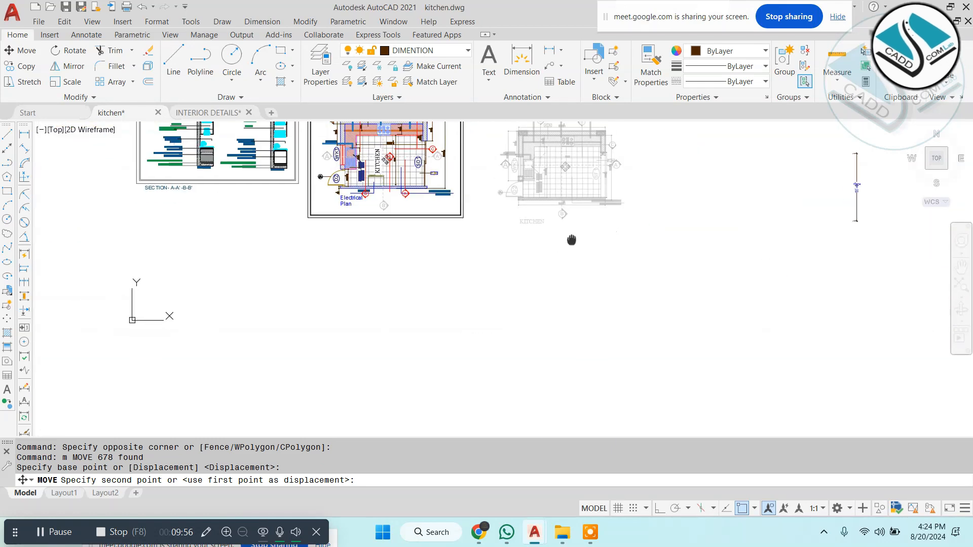
key(Escape)
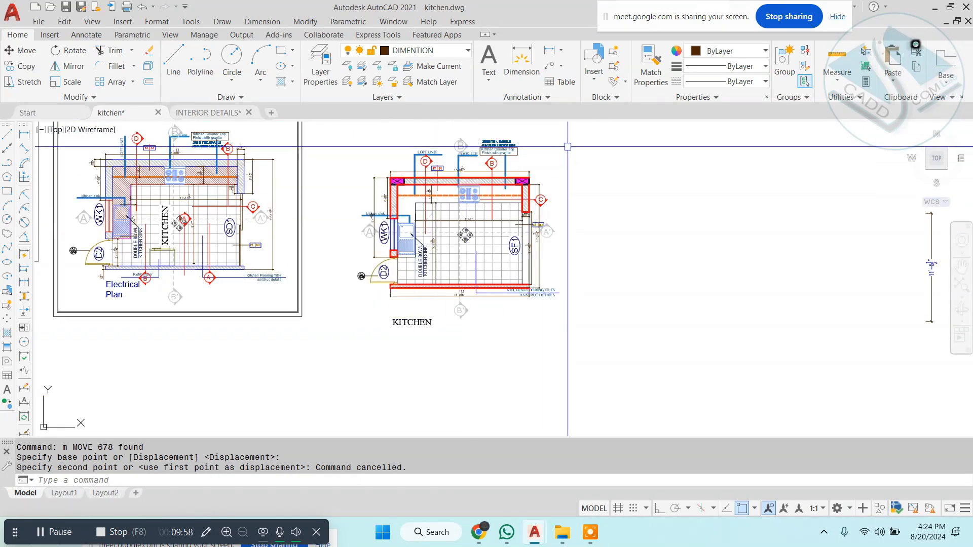
Move the double-line sheet border from the Electrical Plan so that it frames the new kitchen plan
middle_drag(567, 147, 570, 176)
click(304, 213)
click(48, 216)
text(m)
key(Return)
click(227, 213)
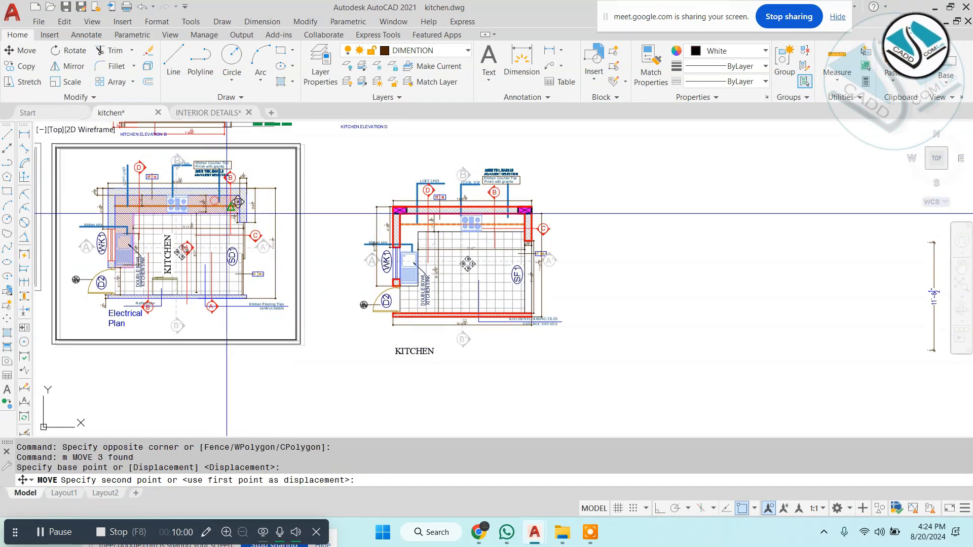
click(501, 213)
Move the framed kitchen plan together with its title far to the right, clear of the Electrical Plan
click(653, 151)
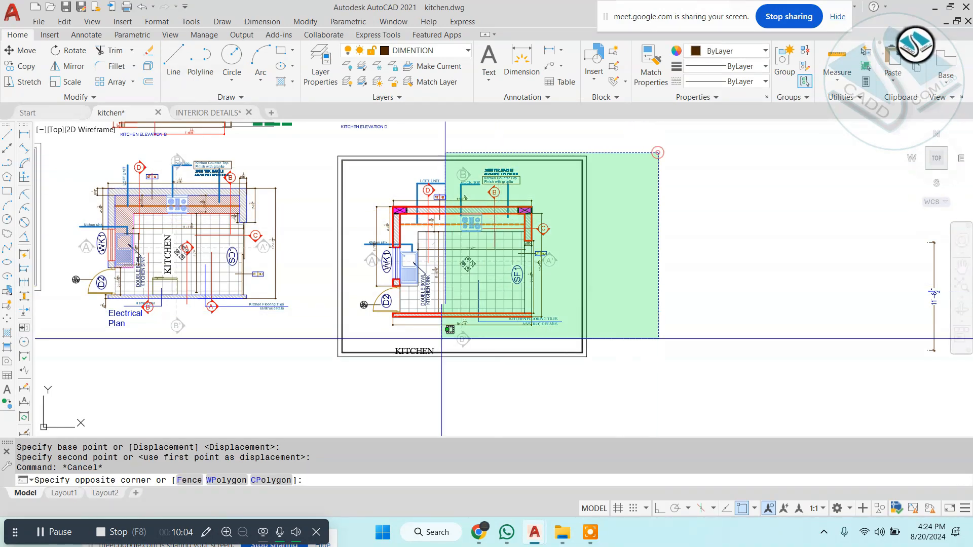
click(329, 355)
key(Return)
click(435, 366)
scroll(434, 366, down, 5)
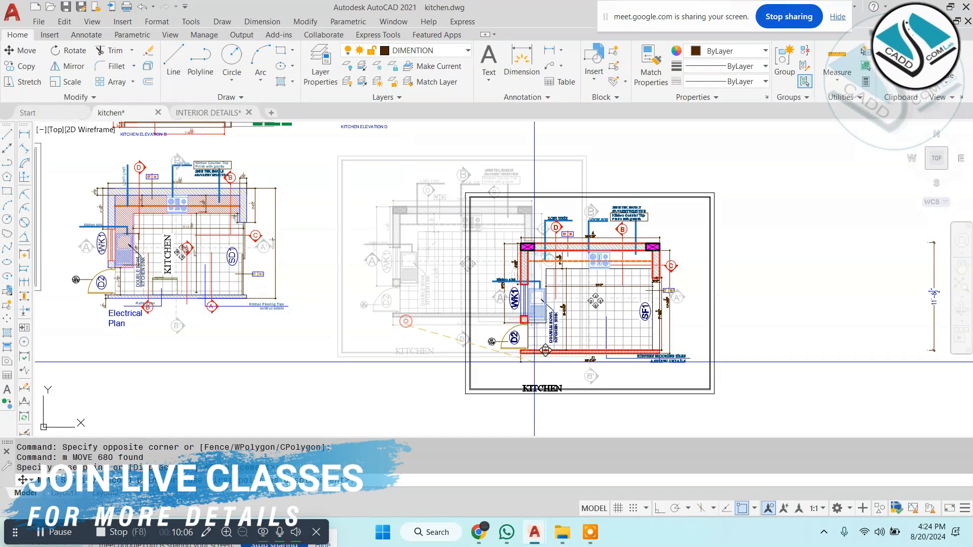
click(645, 281)
key(Escape)
Erase the stray vertical dimension standing outside the border of the framed kitchen plan
click(623, 302)
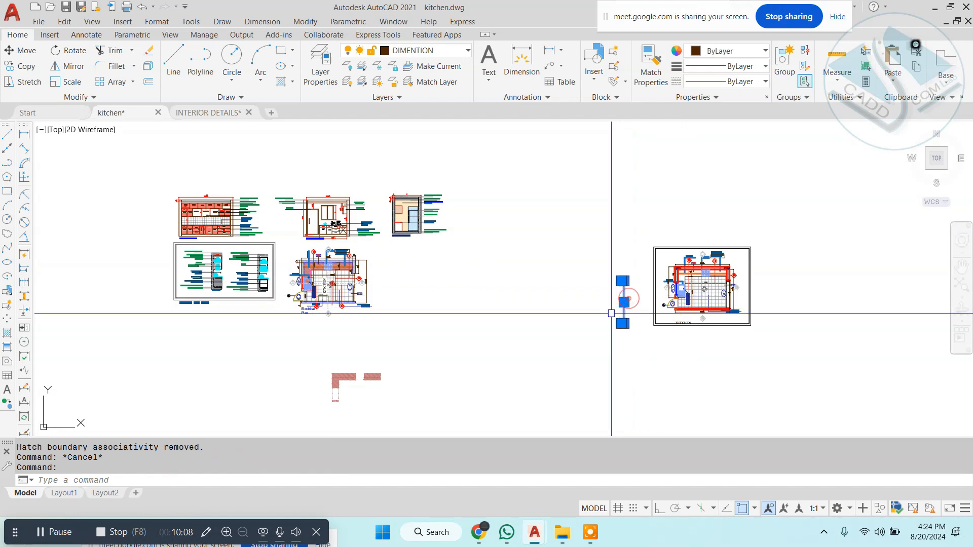
text(e)
key(Return)
scroll(719, 302, up, 4)
key(Escape)
Move the KITCHEN title inside the lower-left corner of the border and copy it just to its right
scroll(617, 354, up, 5)
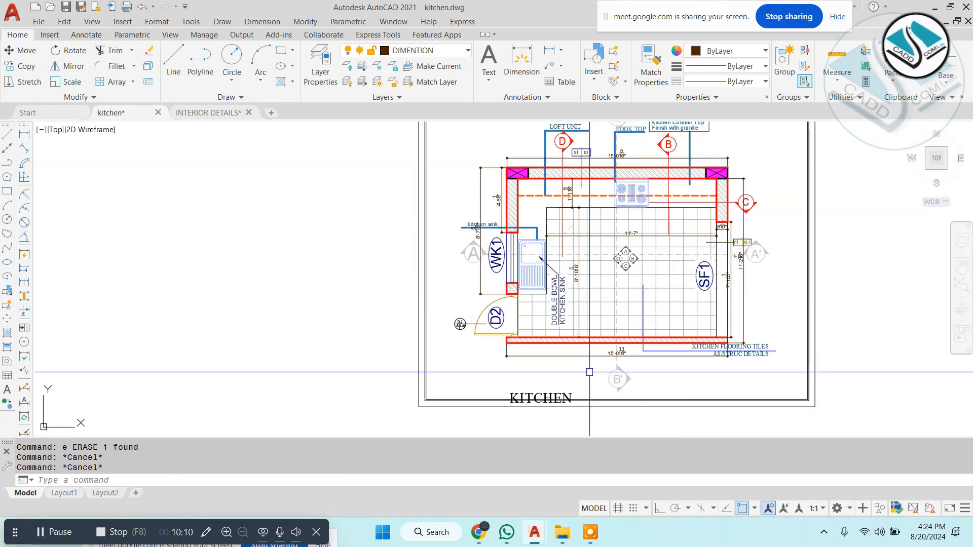
click(557, 405)
key(Return)
click(618, 327)
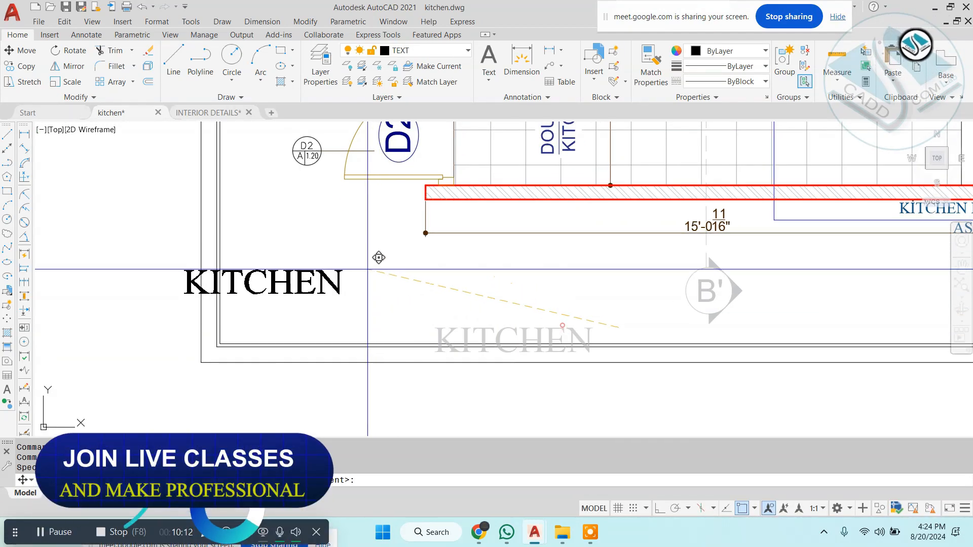
click(425, 302)
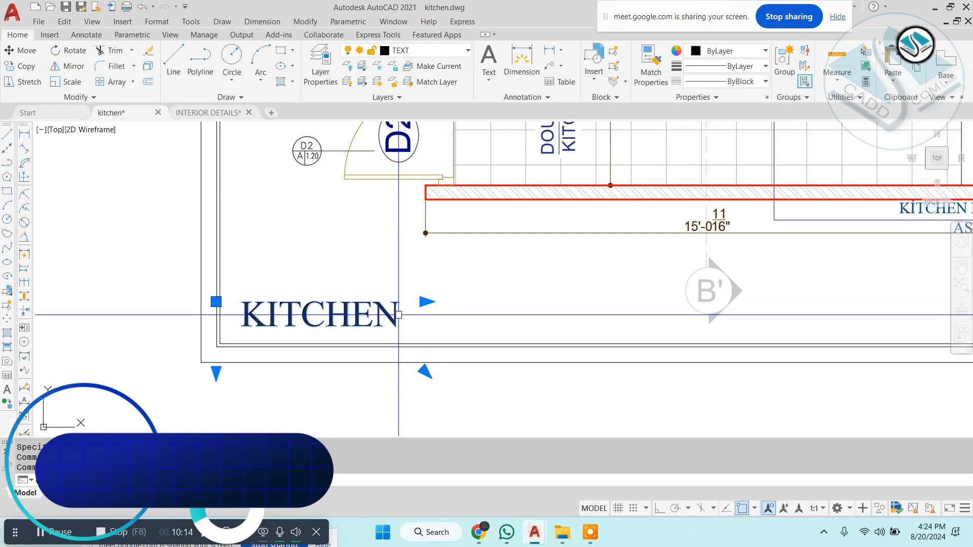
text(co)
key(Return)
click(424, 302)
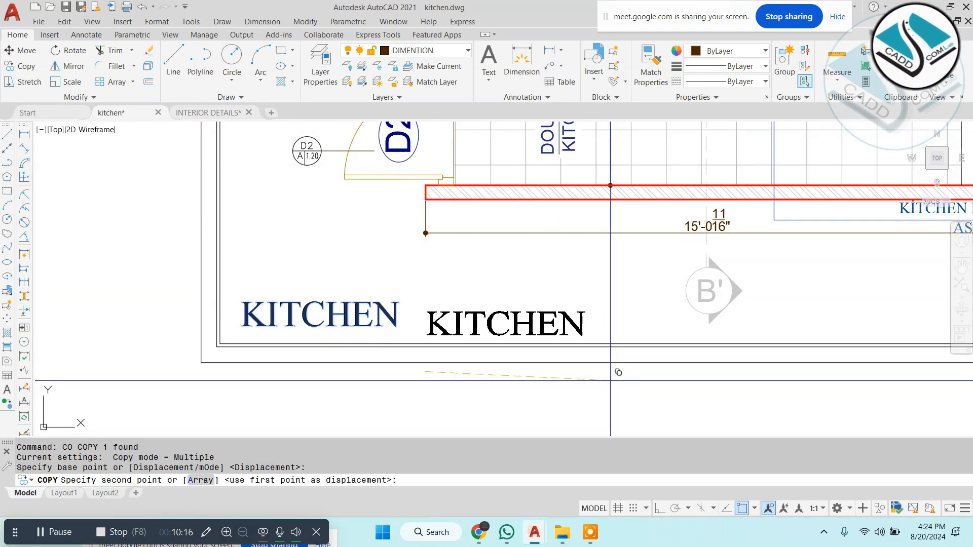
click(603, 361)
key(Escape)
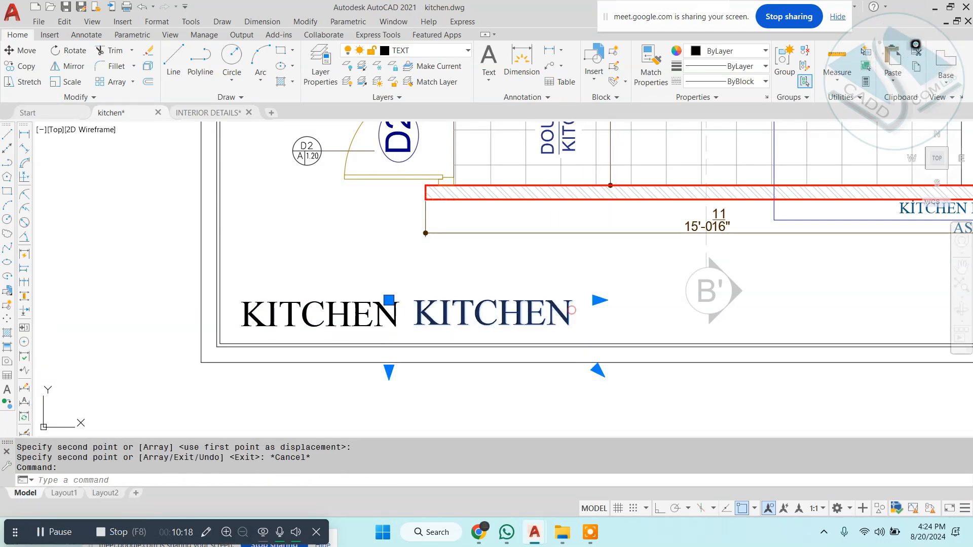
Change the copied title text to PLAN and move it close beside KITCHEN
double_click(572, 314)
key(ctrl+a)
text(PLA)
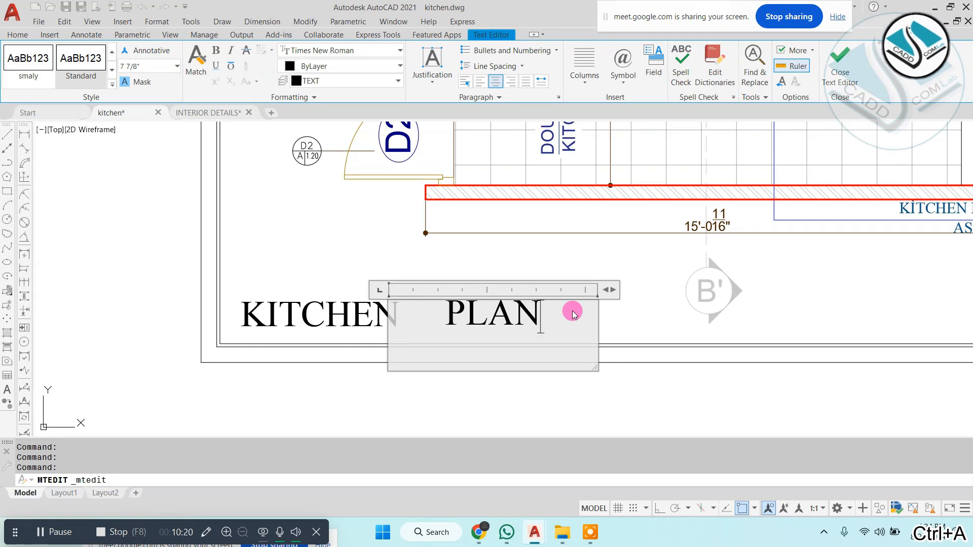
key(Escape)
text(m)
key(Return)
click(601, 288)
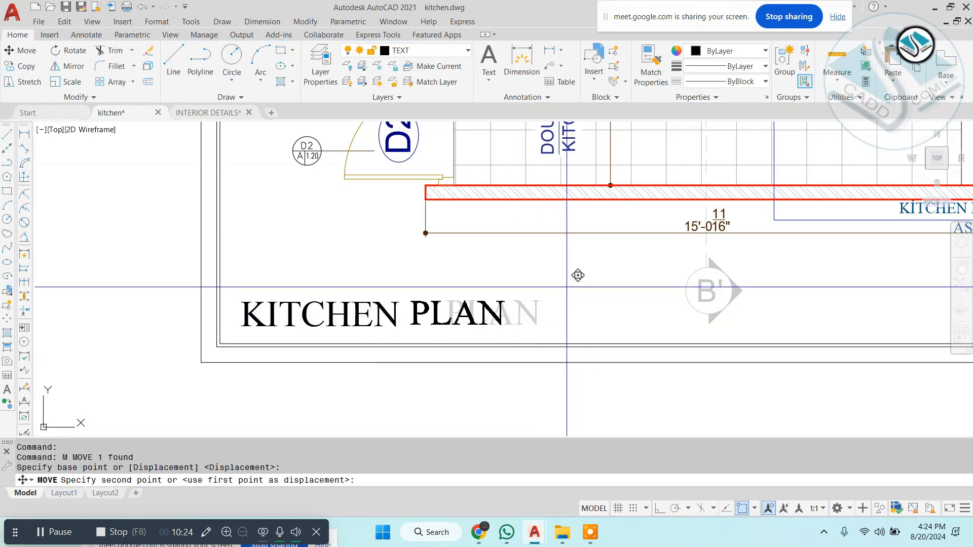
key(Escape)
Erase the leftover hatched wall pieces lying below the Electrical Plan
scroll(578, 276, down, 8)
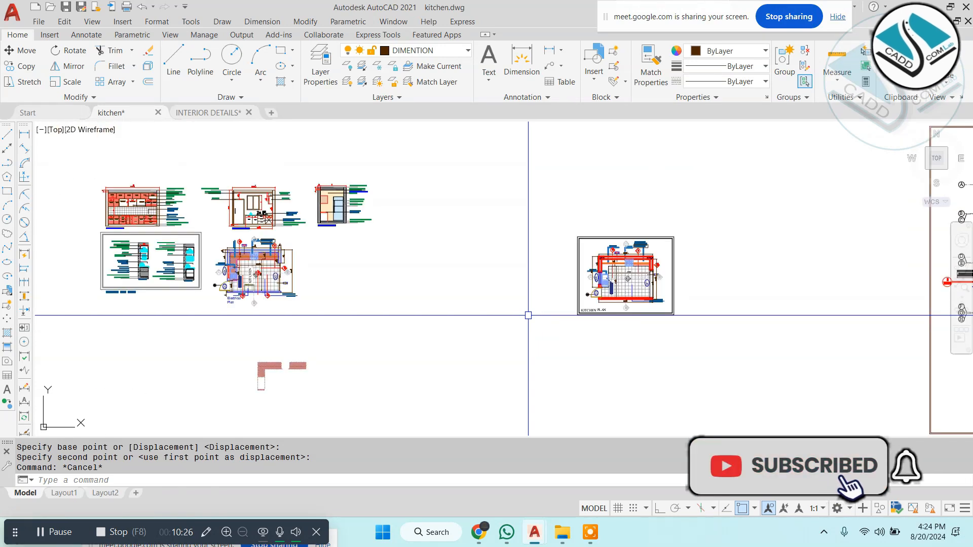
middle_drag(284, 369, 381, 277)
scroll(380, 277, up, 4)
key(Escape)
click(499, 238)
click(274, 370)
text(e)
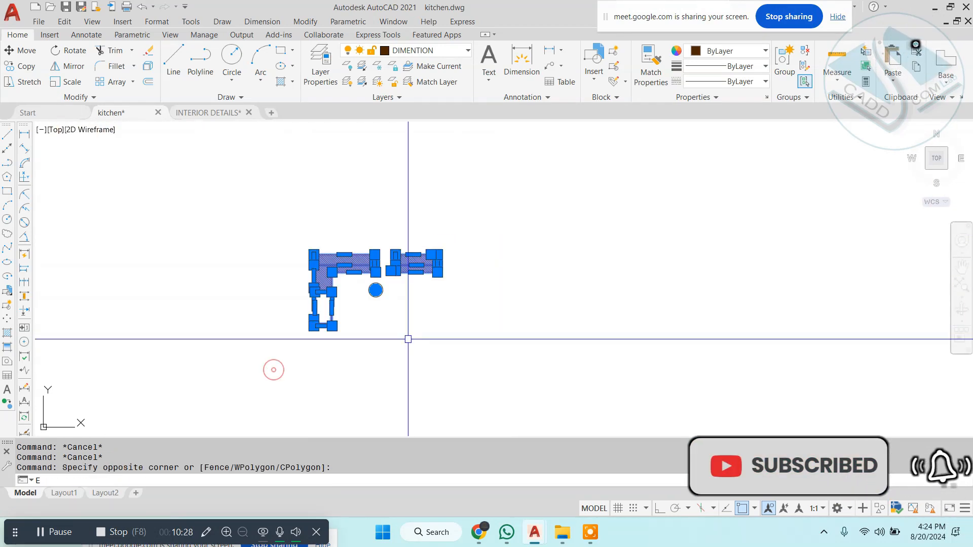
key(Return)
scroll(417, 336, down, 3)
key(Escape)
key(Escape)
Copy the red cabinet elevation with its notes into the empty space below and left of the framed kitchen plan
scroll(413, 337, down, 4)
scroll(366, 274, up, 2)
click(158, 141)
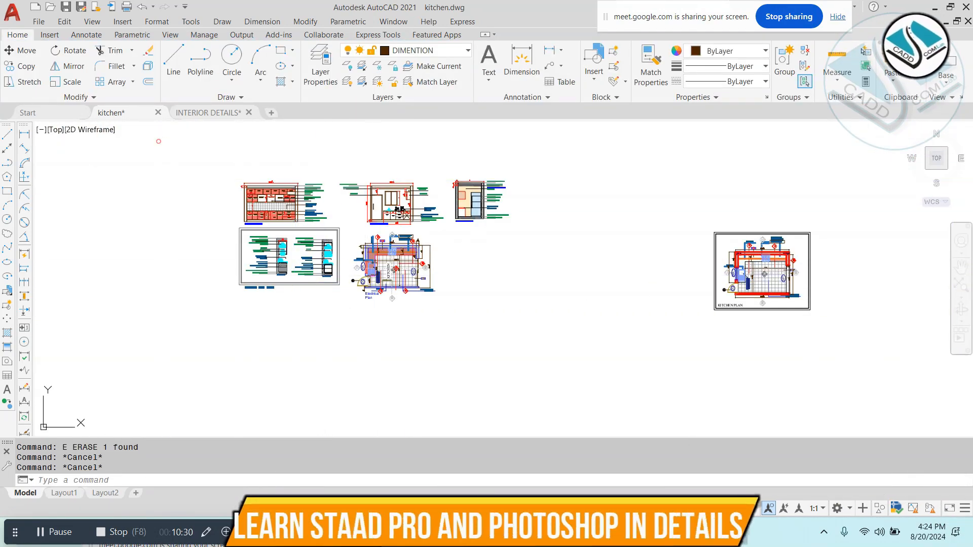
click(327, 223)
text(co)
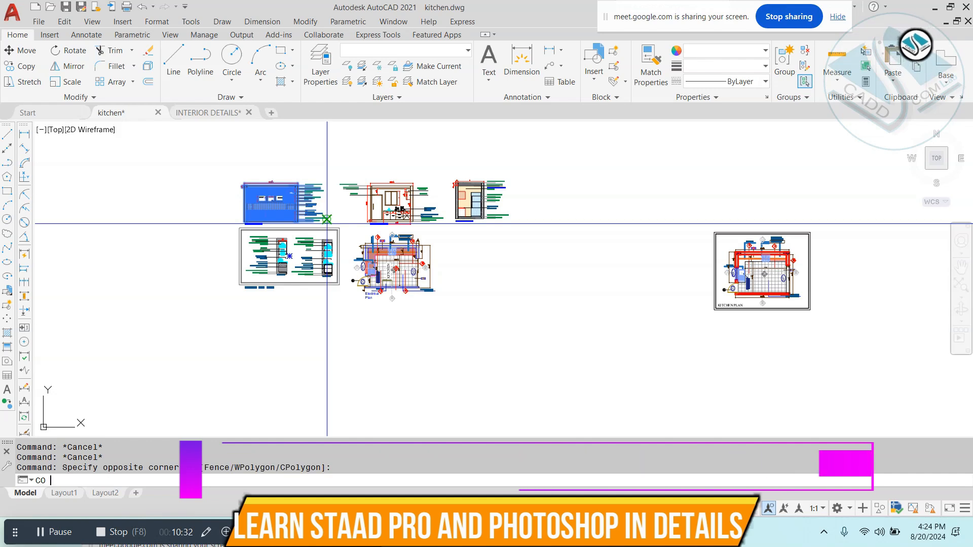
key(Return)
click(225, 206)
middle_drag(396, 408, 372, 277)
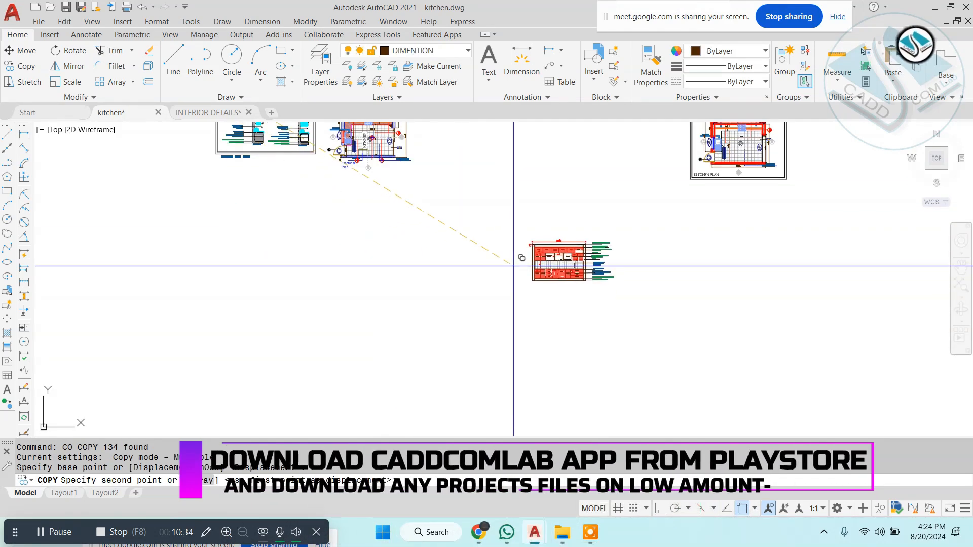
click(543, 266)
key(Escape)
key(Escape)
Erase the old Electrical Plan drawing below the kitchen elevations
middle_drag(702, 205, 524, 282)
scroll(581, 213, up, 2)
scroll(580, 212, down, 2)
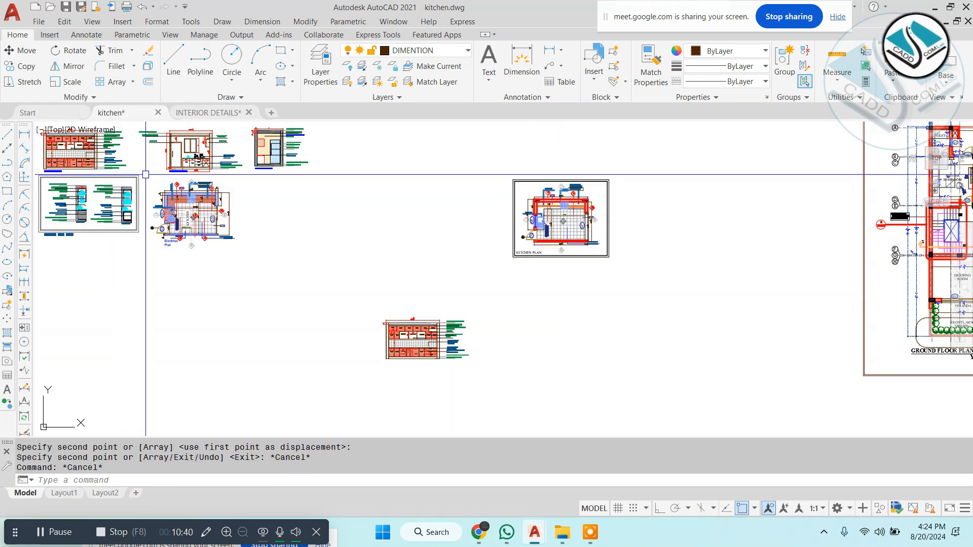
click(146, 174)
text(e)
key(Return)
Copy the framed kitchen plan into the empty space above and to its left
click(593, 150)
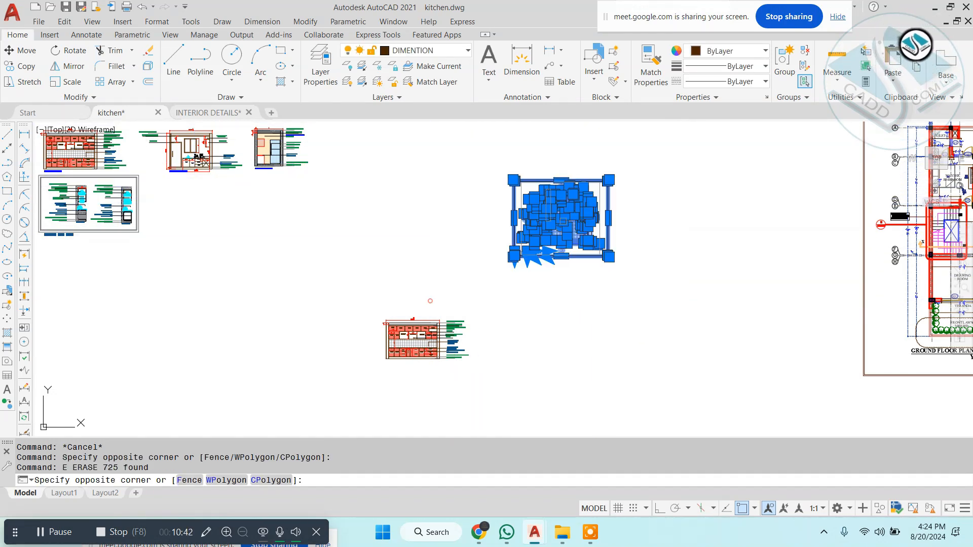
click(435, 297)
click(594, 274)
middle_drag(344, 245, 352, 345)
click(398, 198)
key(Escape)
Erase the border and the KITCHEN PLAN title from the original kitchen plan, keeping the framed copy
middle_drag(414, 214, 395, 196)
scroll(610, 304, up, 4)
click(627, 206)
click(565, 281)
text(e)
key(Return)
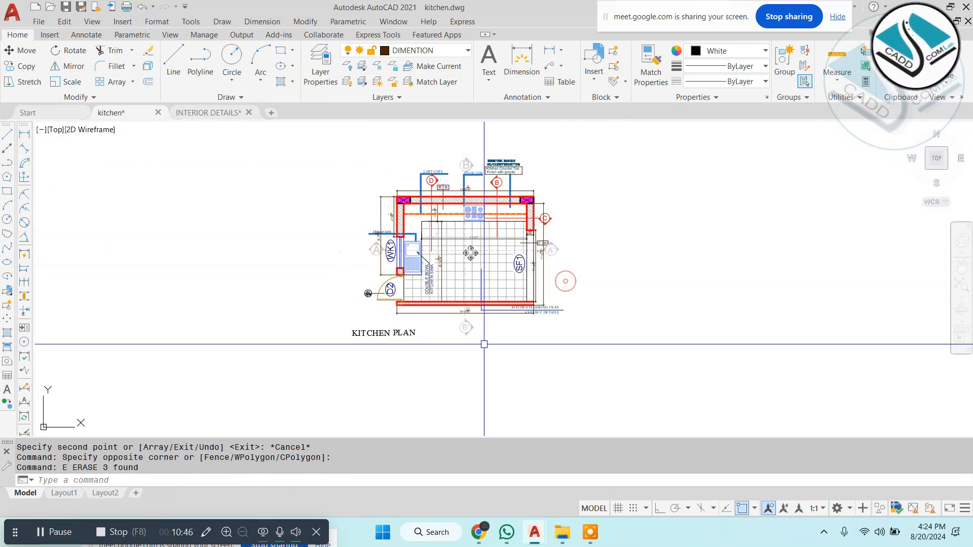
text(e)
key(Return)
click(398, 332)
text(e)
key(Return)
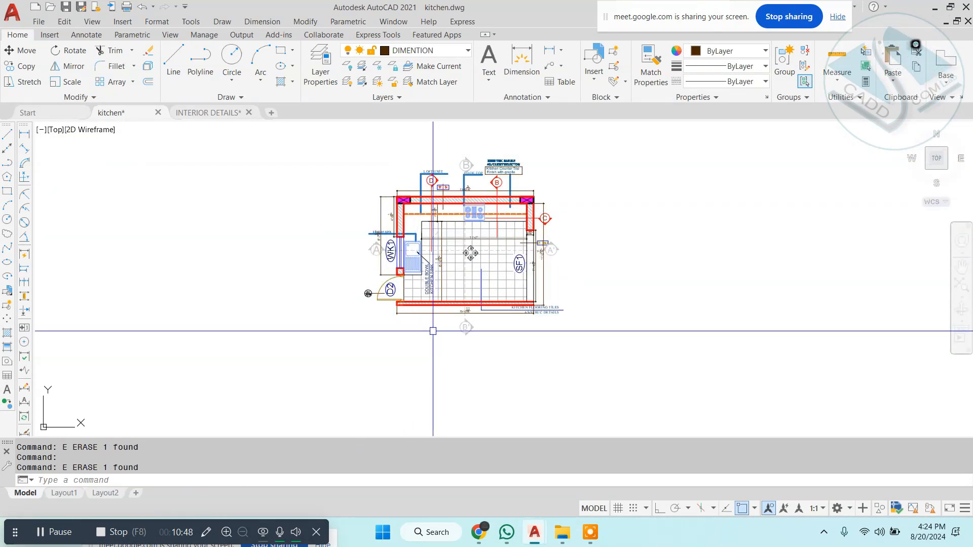
Move the unframed kitchen plan down, closer to the level of the copied cabinet elevation
scroll(530, 306, down, 4)
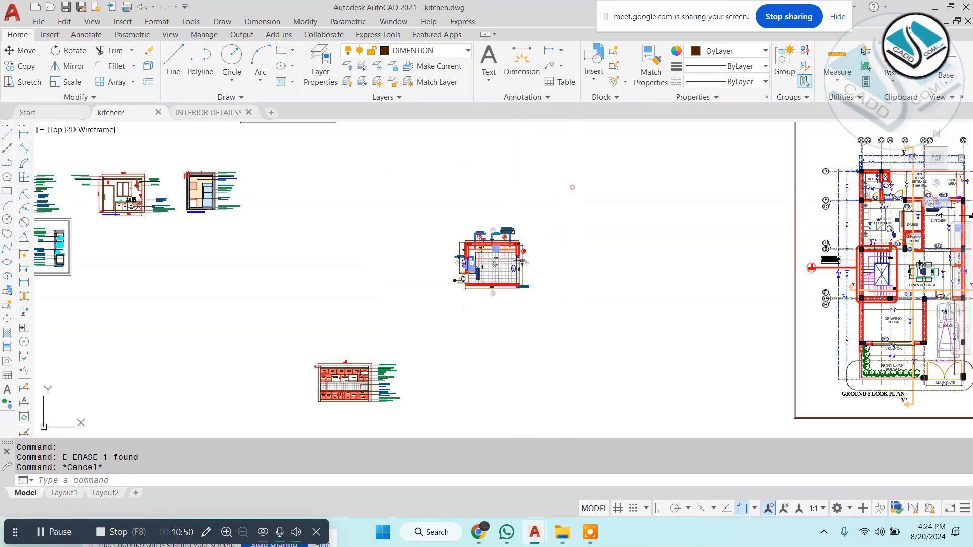
click(571, 189)
click(412, 319)
text(m)
key(Return)
click(688, 239)
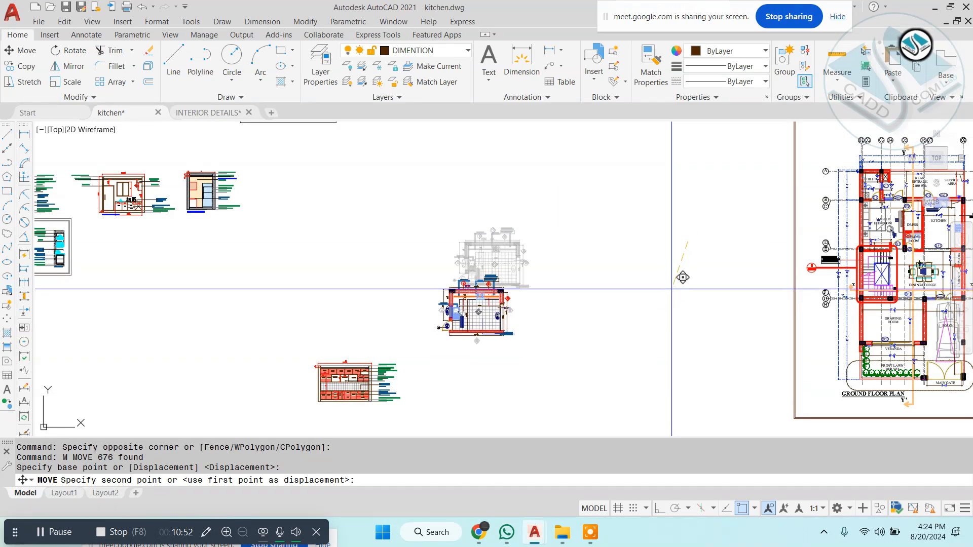
click(681, 276)
key(Escape)
Draw vertical construction lines through the outer and inner faces of the kitchen plan's left and right walls
scroll(494, 325, up, 2)
middle_drag(491, 329, 491, 299)
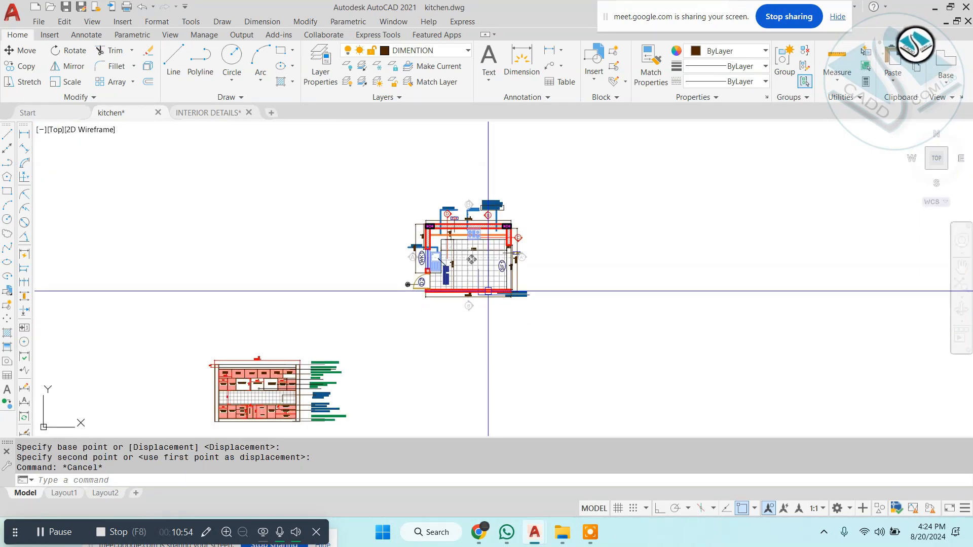
text(xl)
key(Return)
click(488, 292)
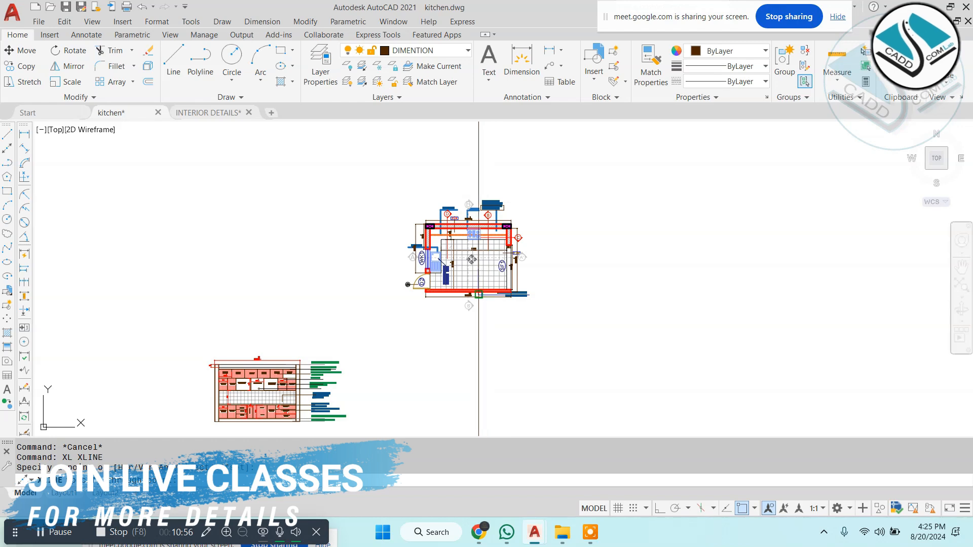
scroll(429, 234, up, 8)
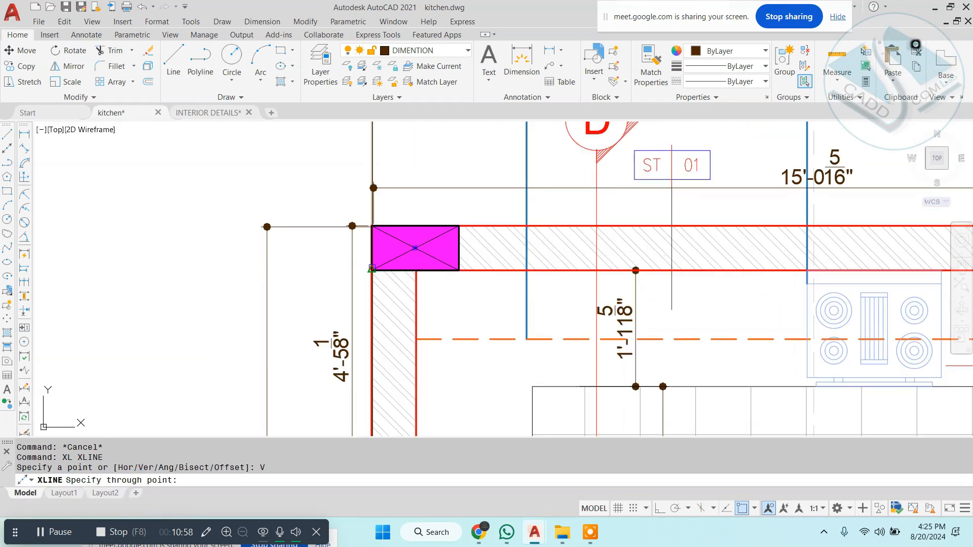
click(416, 269)
scroll(416, 270, down, 3)
scroll(764, 253, up, 3)
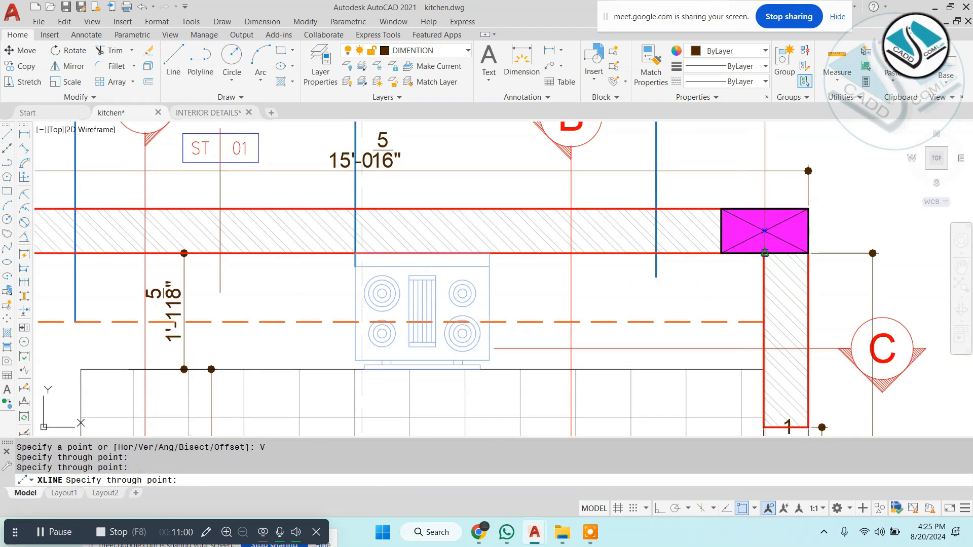
scroll(808, 253, down, 10)
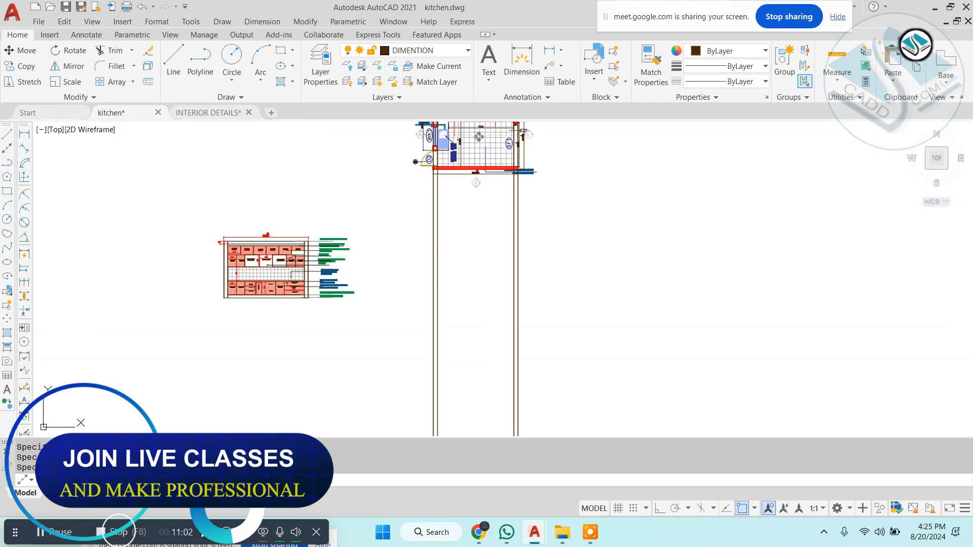
key(Escape)
Draw horizontal construction lines through the floor and ceiling slab levels of the copied cabinet elevation
text(l)
key(Return)
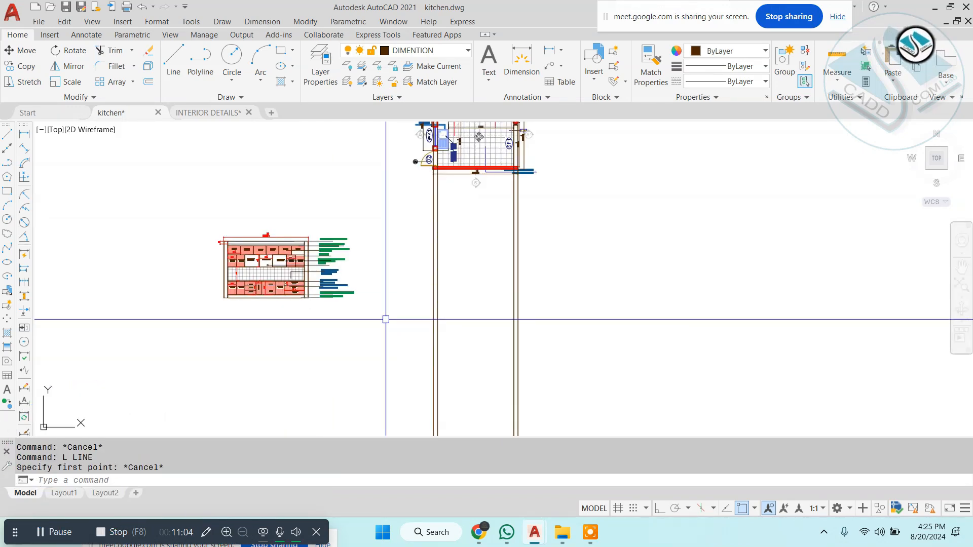
key(Return)
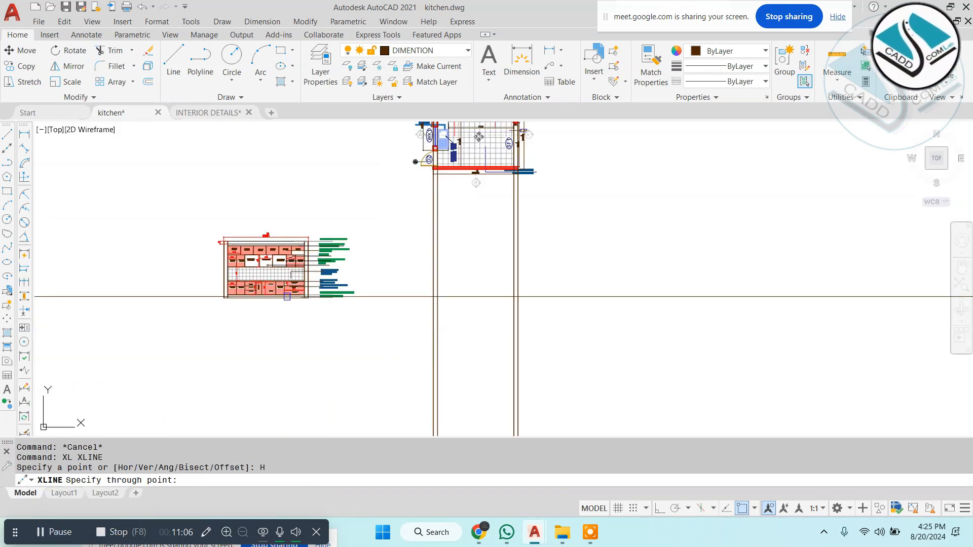
scroll(355, 299, up, 5)
scroll(472, 242, up, 4)
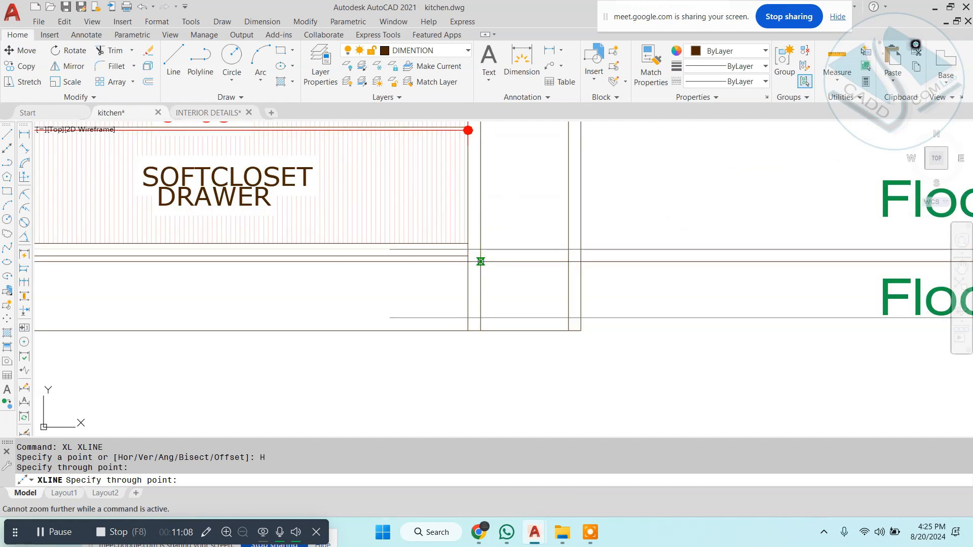
click(467, 255)
scroll(467, 256, down, 8)
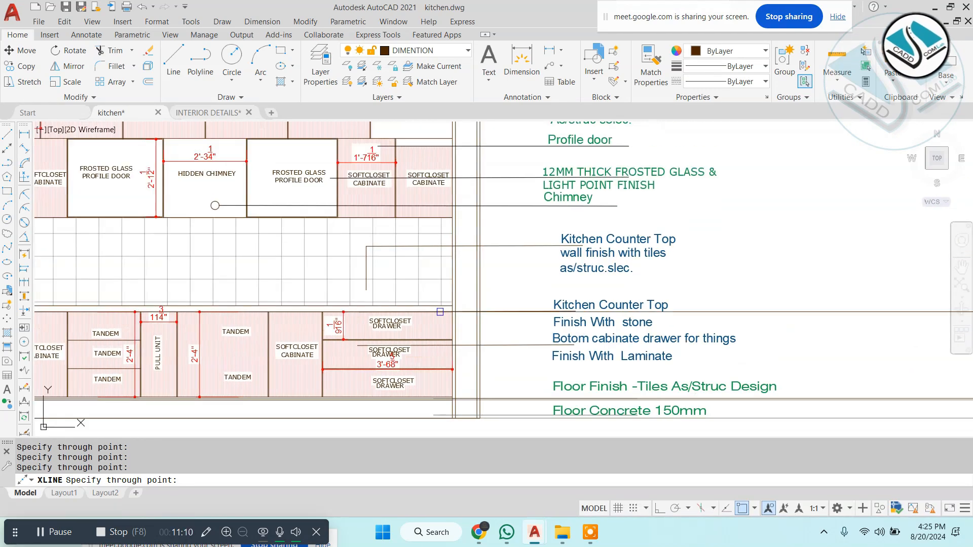
scroll(433, 220, up, 4)
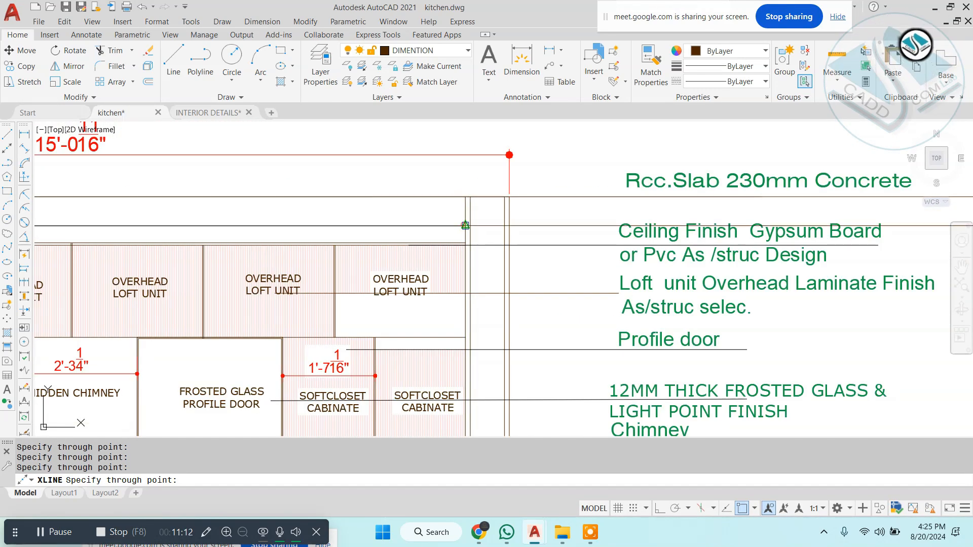
click(465, 225)
key(Escape)
key(Escape)
key(Escape)
Trim the construction lines projecting beyond the outer walls, floor and roof slab of the new elevation outline
scroll(423, 241, down, 10)
middle_drag(598, 274, 433, 285)
text(tr)
key(Return)
key(Return)
scroll(468, 238, up, 4)
click(623, 202)
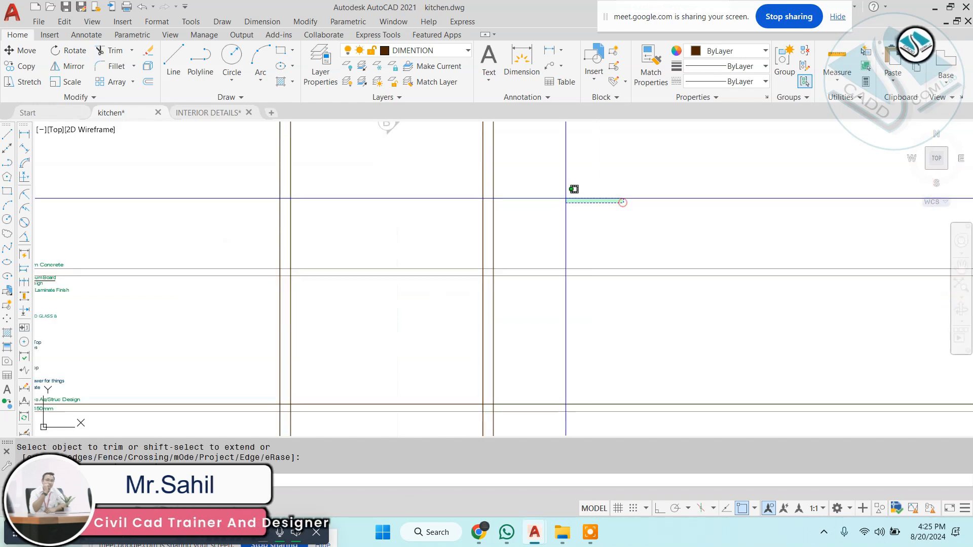
click(230, 208)
middle_drag(284, 260, 476, 186)
click(409, 159)
click(399, 361)
click(411, 382)
click(803, 425)
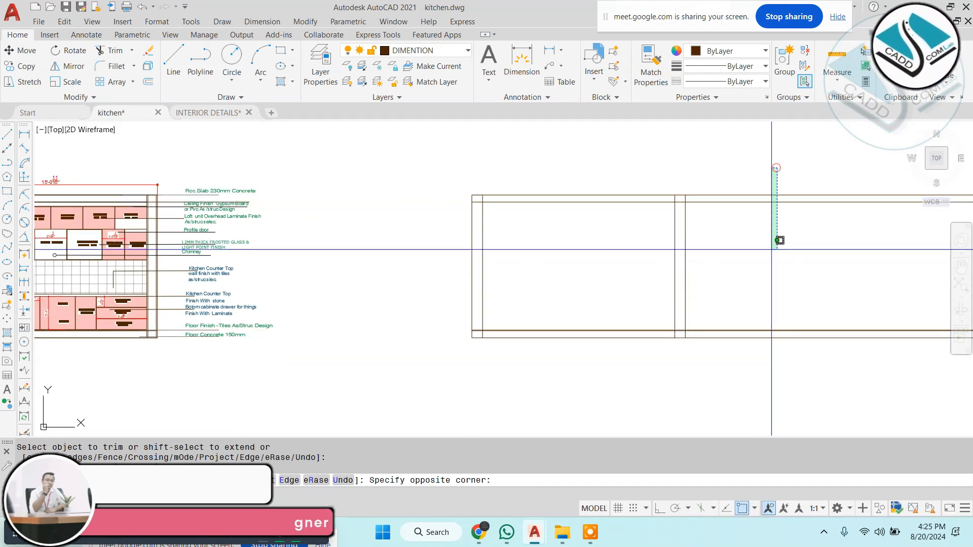
click(773, 355)
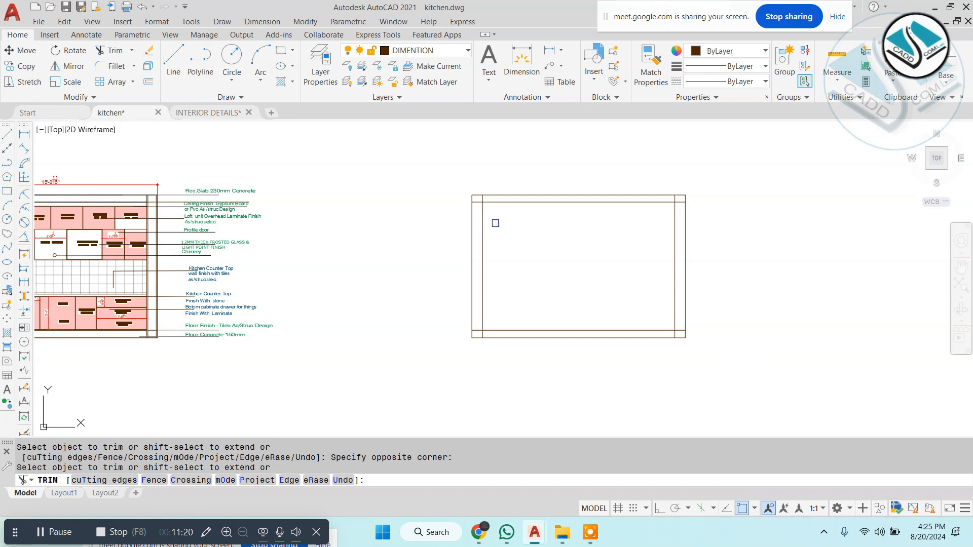
Trim the floor and ceiling slab lines crossing the wall thickness on both sides of the new elevation outline
scroll(486, 215, up, 5)
click(476, 222)
scroll(476, 221, down, 2)
middle_drag(697, 243, 546, 257)
scroll(659, 243, up, 2)
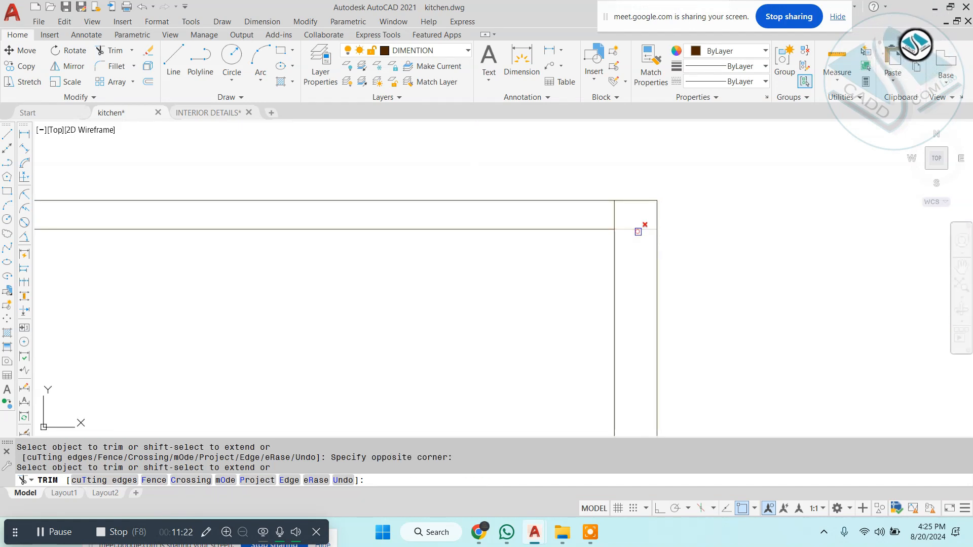
click(638, 231)
scroll(638, 231, down, 3)
middle_drag(649, 350, 648, 198)
scroll(631, 197, up, 4)
scroll(623, 252, down, 3)
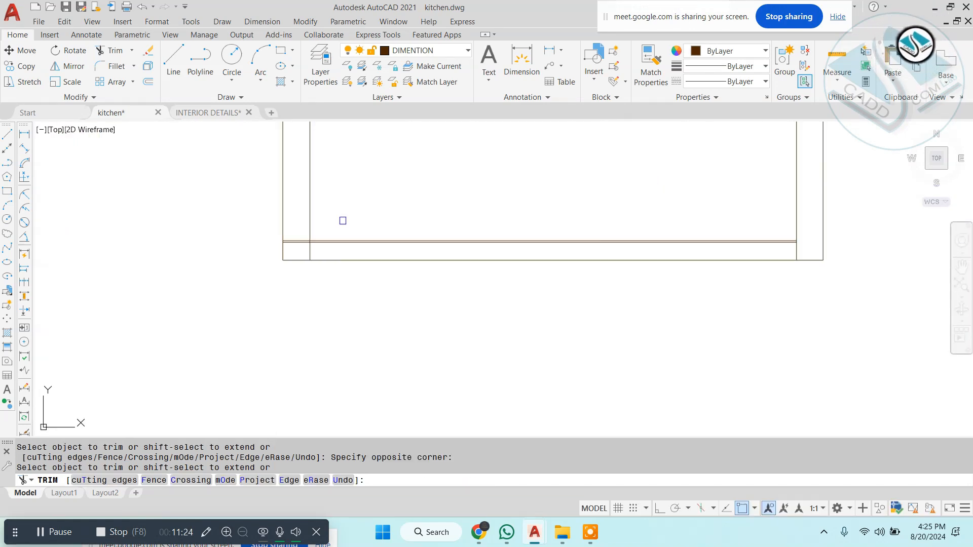
scroll(304, 250, up, 3)
key(Escape)
key(Escape)
key(Escape)
key(Escape)
Erase the leftover horizontal construction lines extending to the left of the copied cabinet elevation
scroll(536, 311, down, 12)
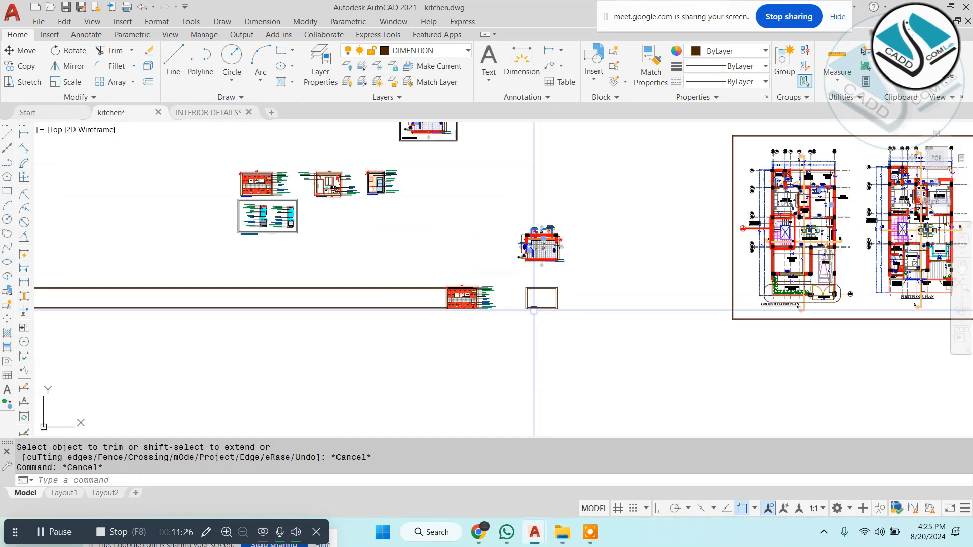
scroll(523, 317, down, 2)
middle_drag(416, 334, 411, 335)
scroll(407, 305, up, 4)
click(447, 250)
click(379, 357)
text(e)
key(Return)
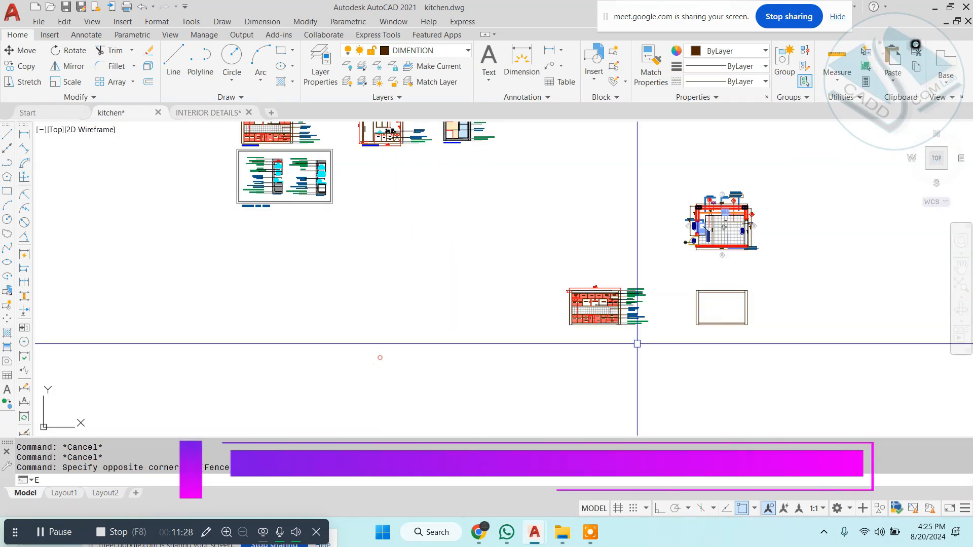
Draw horizontal construction lines through the top and underside of the kitchen counter slab in the copied cabinet elevation
scroll(634, 329, up, 6)
middle_drag(542, 294, 486, 276)
scroll(486, 275, up, 6)
key(Escape)
key(Escape)
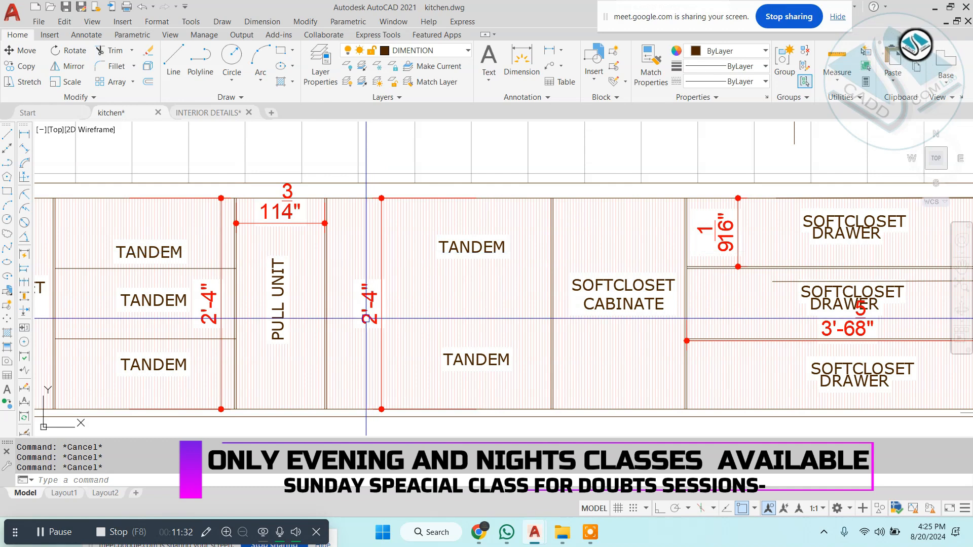
scroll(366, 318, down, 5)
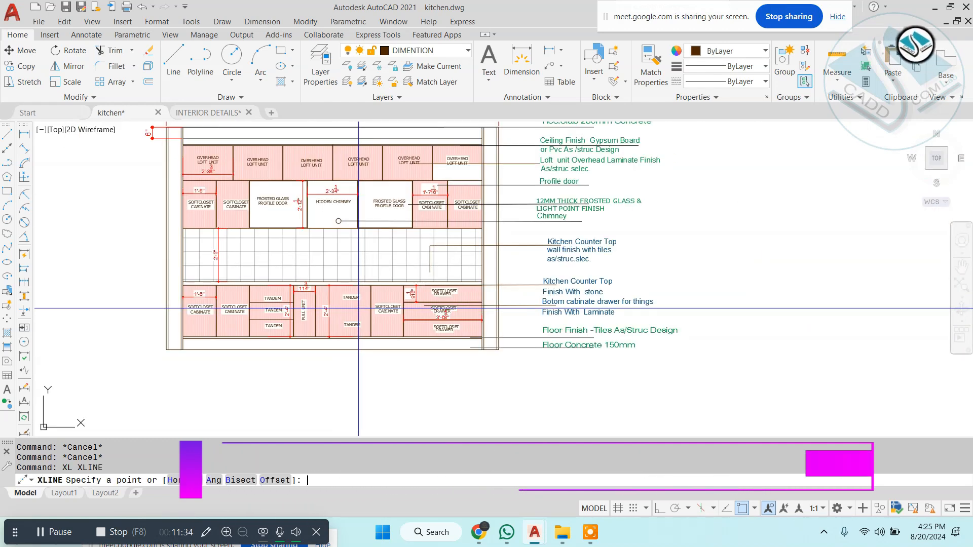
text(h)
key(Return)
scroll(449, 288, up, 5)
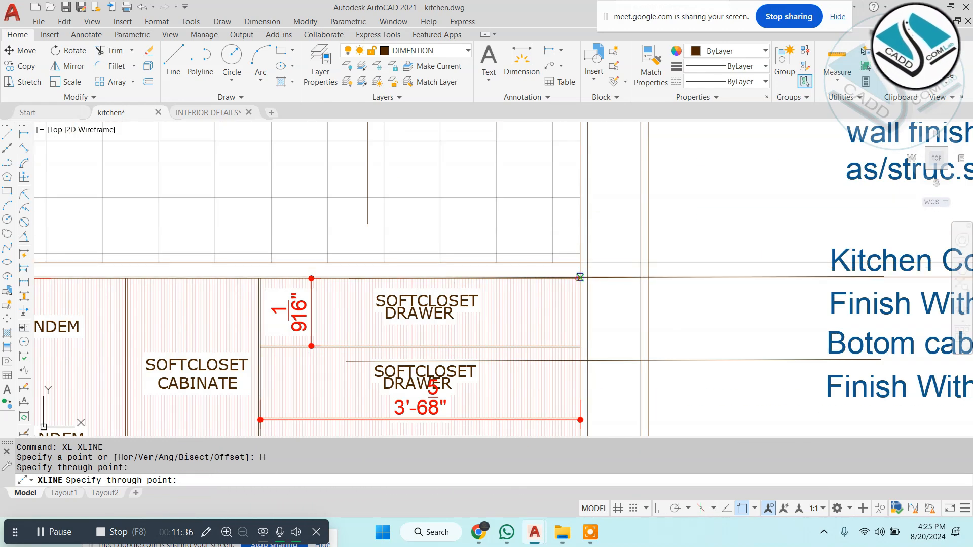
click(580, 277)
scroll(579, 277, down, 8)
scroll(630, 299, up, 6)
key(Escape)
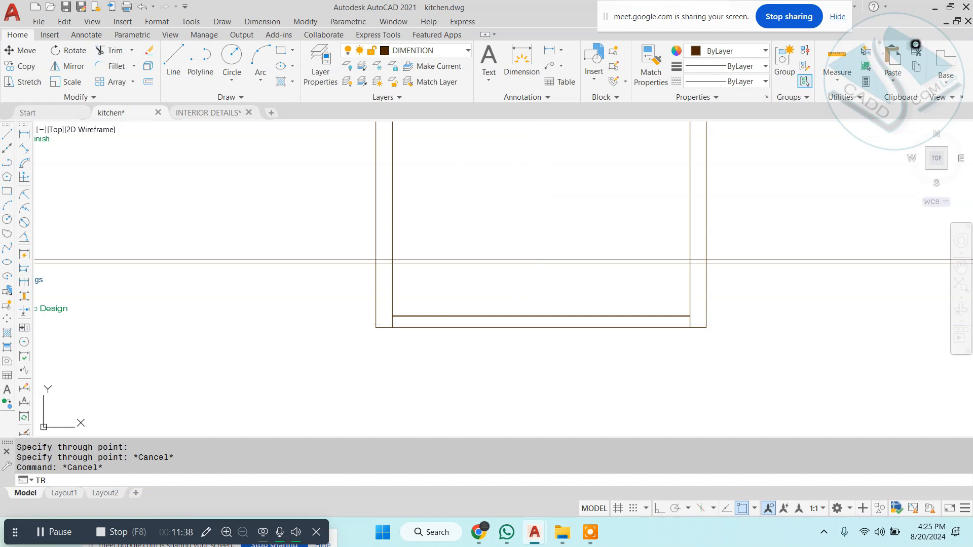
Trim the two counter slab lines out of both wall thicknesses of the new elevation
text(tr)
key(Return)
scroll(405, 265, up, 5)
click(325, 296)
scroll(673, 331, down, 2)
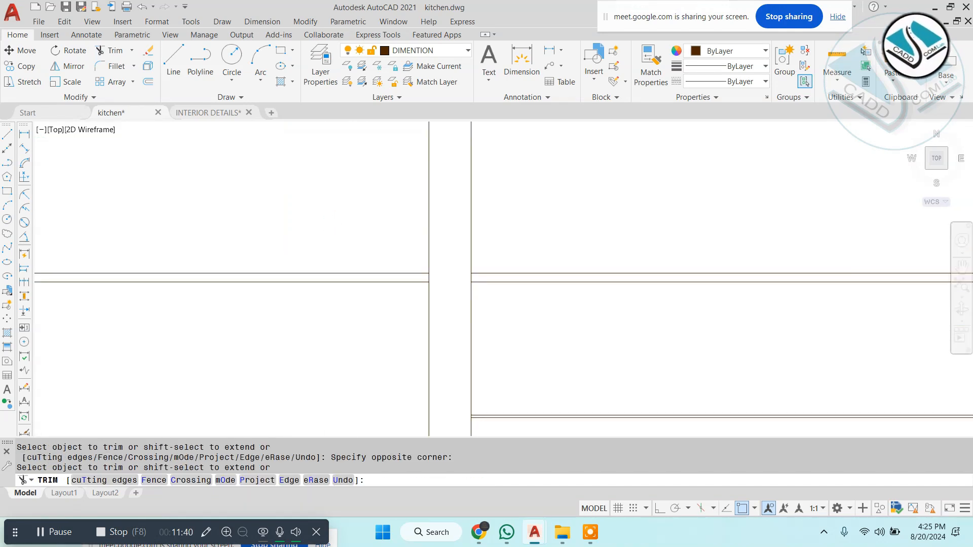
scroll(441, 283, down, 1)
middle_drag(748, 307, 458, 272)
scroll(667, 243, up, 3)
click(648, 215)
click(635, 304)
scroll(587, 266, down, 4)
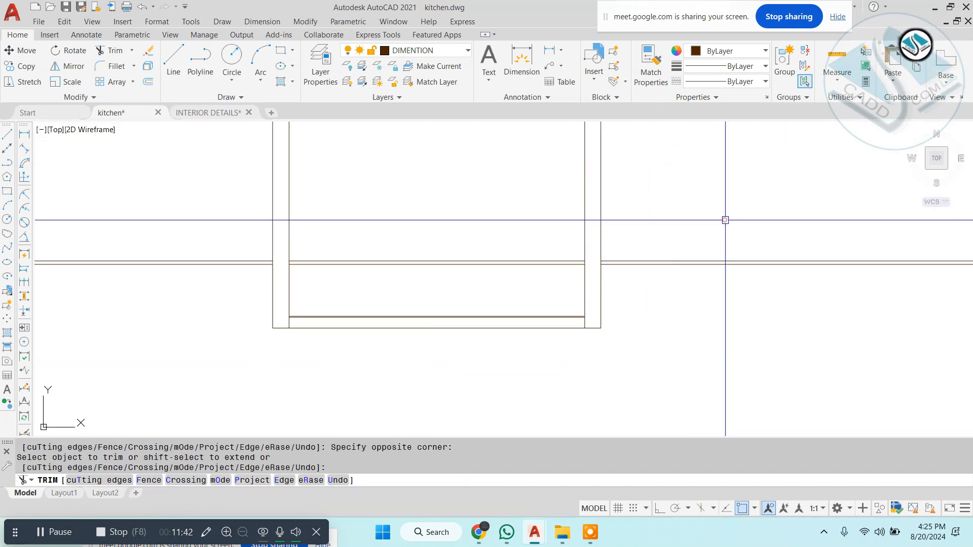
Erase the leftover counter line segments outside the left and right walls of the new elevation
key(Escape)
click(725, 219)
click(673, 304)
text(e)
click(135, 210)
click(113, 333)
text(e)
scroll(456, 289, down, 4)
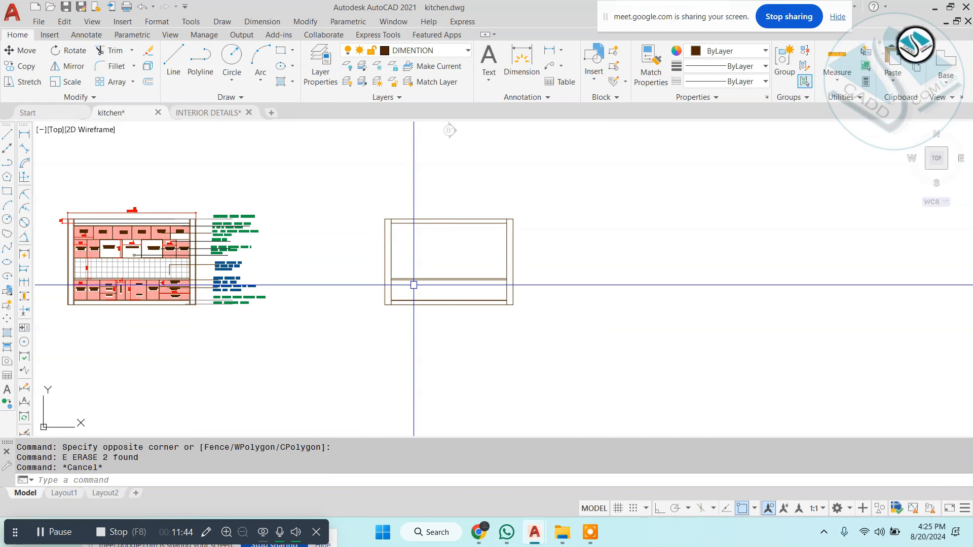
Offset the counter's top line upward by 2' in the new elevation
key(Escape)
text(o )
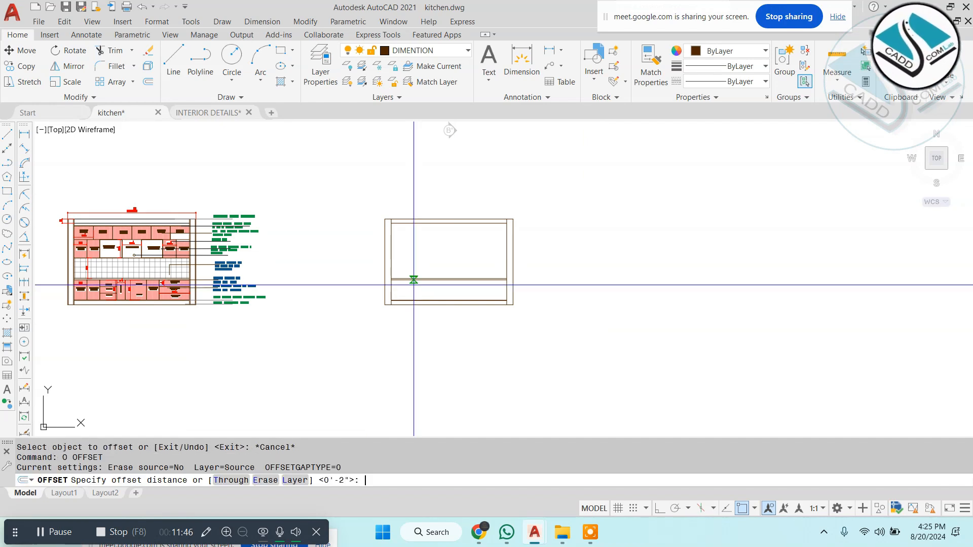
text(2')
key(Return)
scroll(413, 282, up, 5)
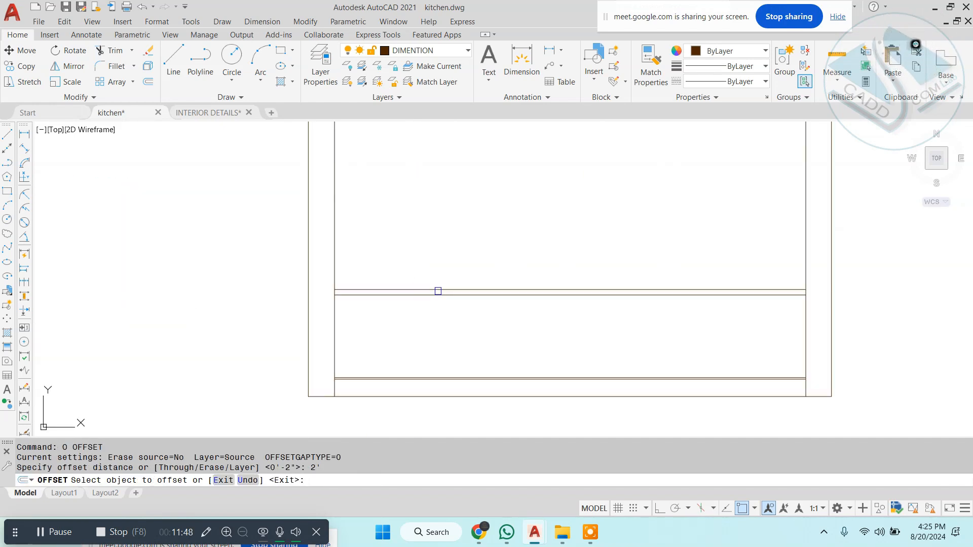
click(436, 289)
click(457, 252)
scroll(458, 252, down, 4)
key(Escape)
Measure the height of an overhead loft unit in the copied elevation with a linear dimension, leaving no dimension placed
scroll(177, 239, up, 8)
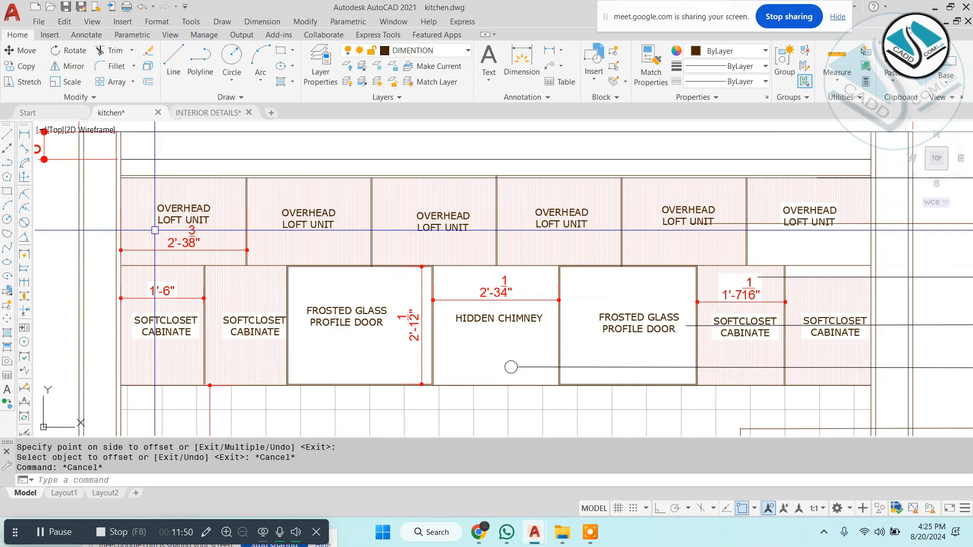
click(263, 22)
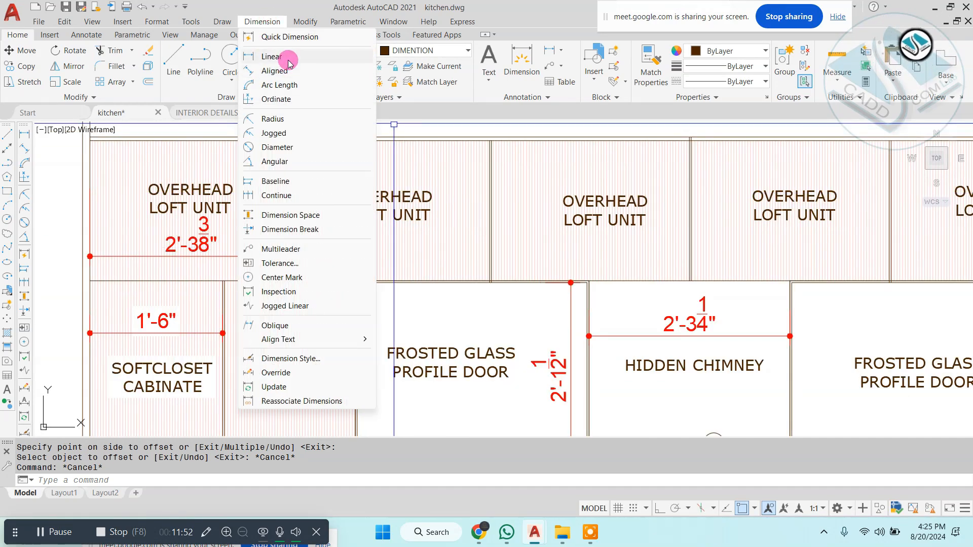
click(317, 57)
scroll(501, 177, up, 3)
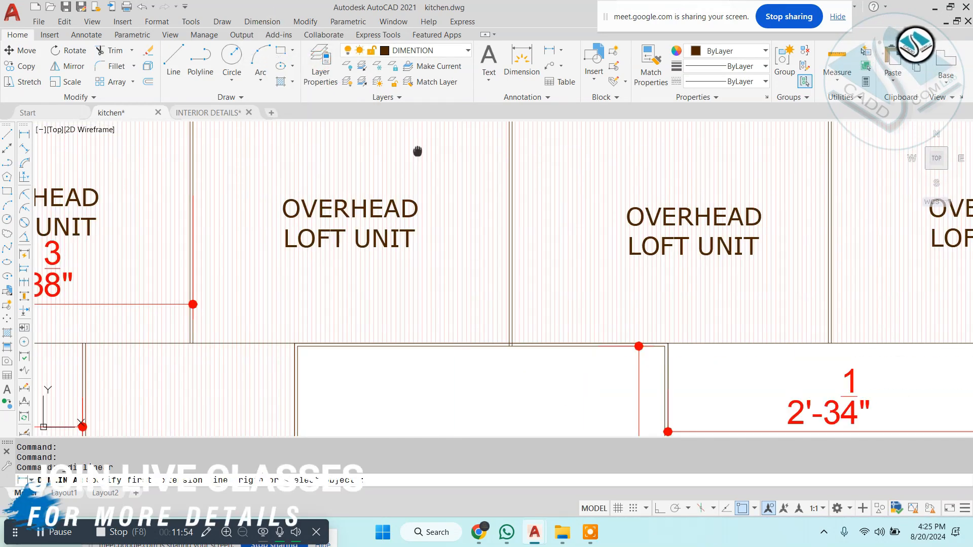
scroll(440, 195, up, 2)
click(446, 395)
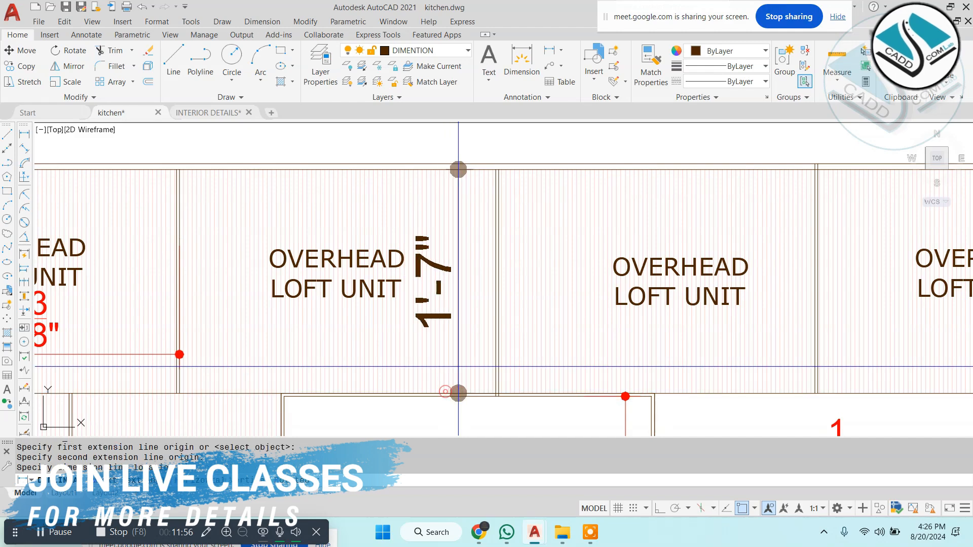
scroll(426, 284, down, 6)
key(Escape)
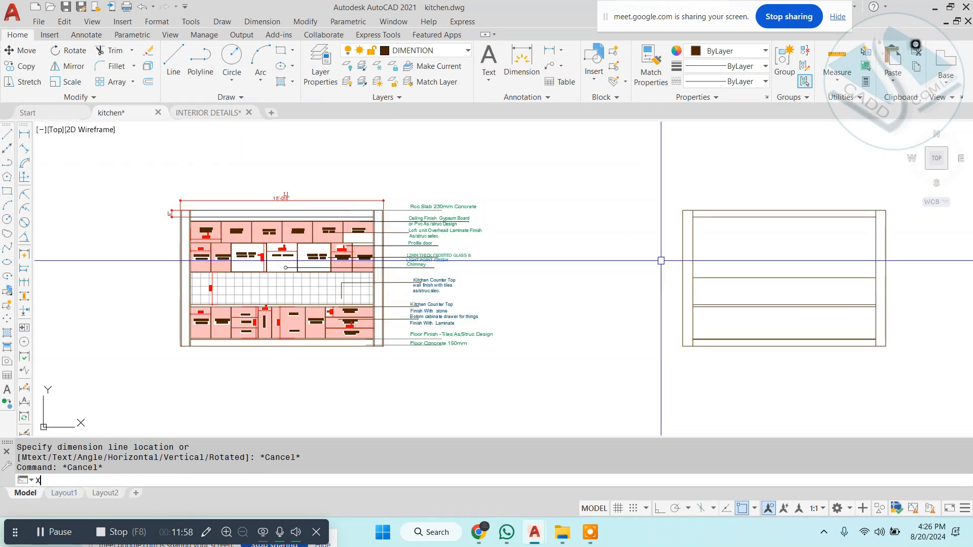
Draw horizontal construction lines through the top and bottom edges of the overhead loft units in the copied elevation
scroll(366, 243, up, 8)
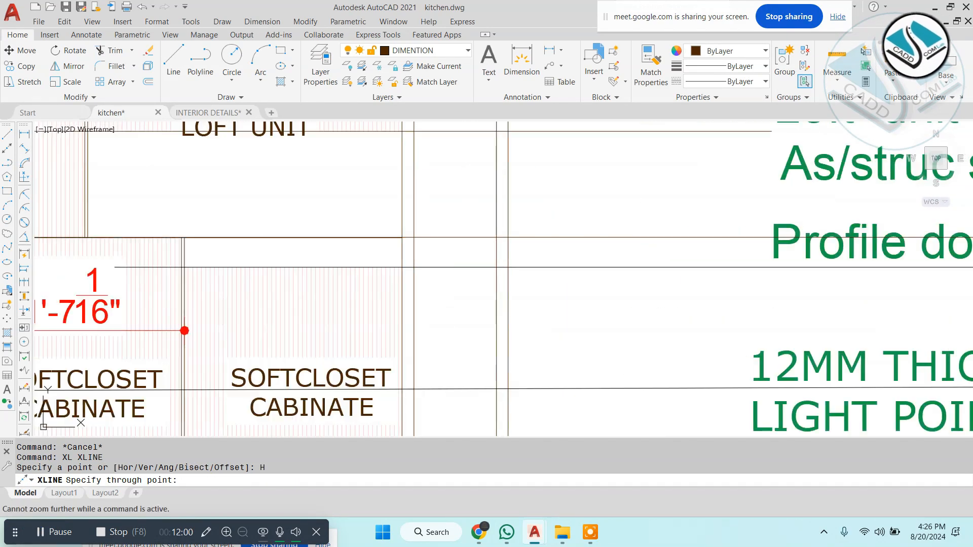
scroll(366, 243, down, 5)
middle_drag(366, 257, 594, 265)
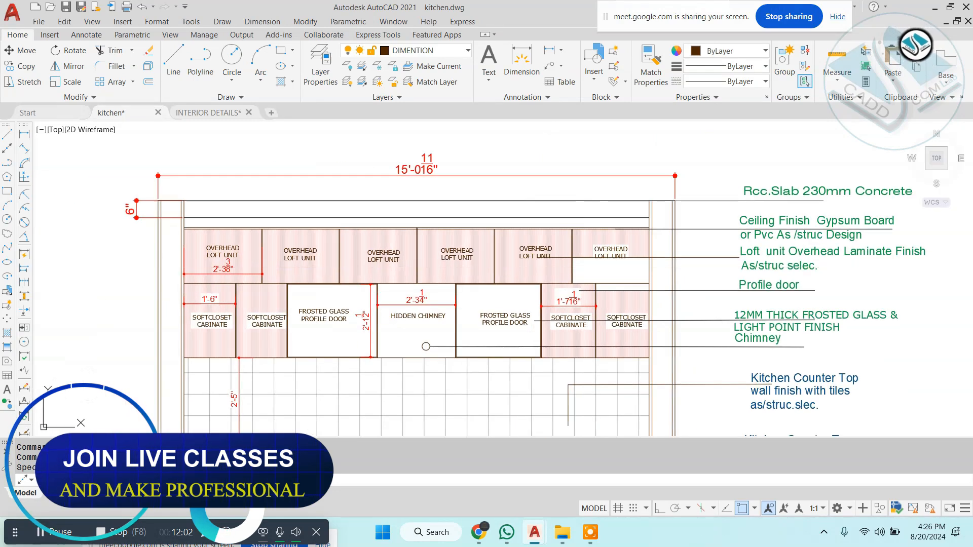
scroll(191, 213, up, 5)
middle_drag(180, 213, 268, 223)
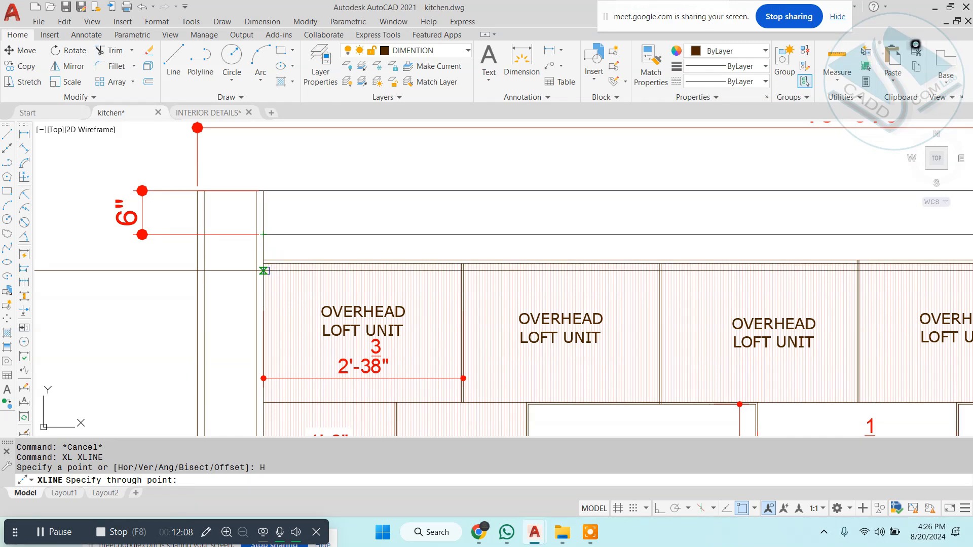
middle_drag(264, 270, 250, 170)
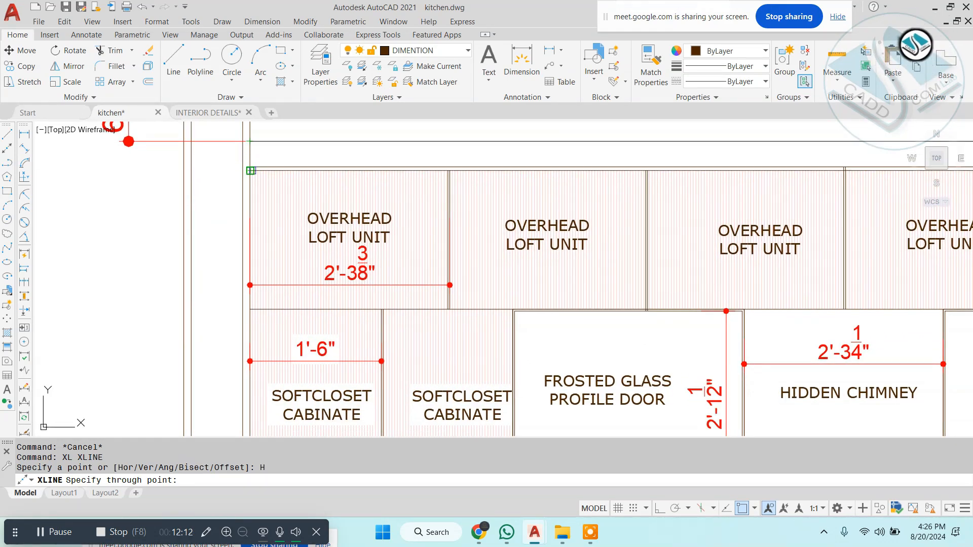
scroll(250, 171, up, 2)
click(247, 165)
scroll(244, 218, down, 2)
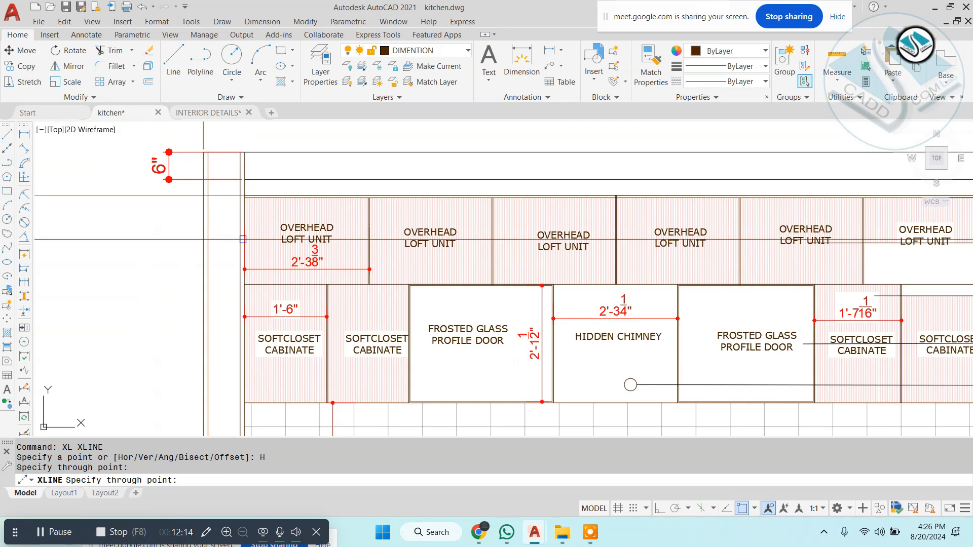
middle_drag(252, 294, 226, 240)
scroll(228, 243, up, 2)
click(203, 210)
scroll(212, 276, down, 3)
scroll(232, 277, down, 5)
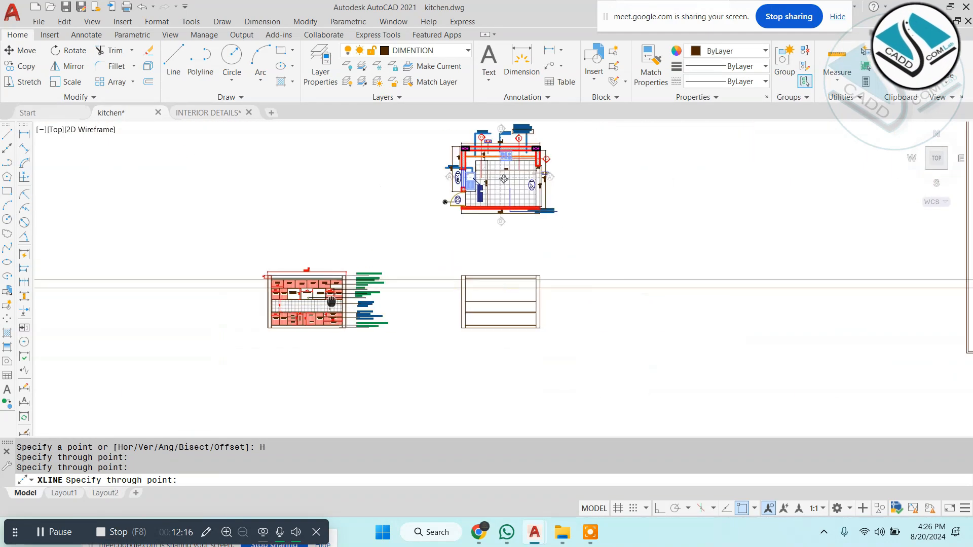
Trim the two loft unit lines in the new elevation so they run only between the inner wall faces
scroll(501, 278, up, 5)
key(Escape)
text(TR)
key(Return)
key(Return)
click(287, 143)
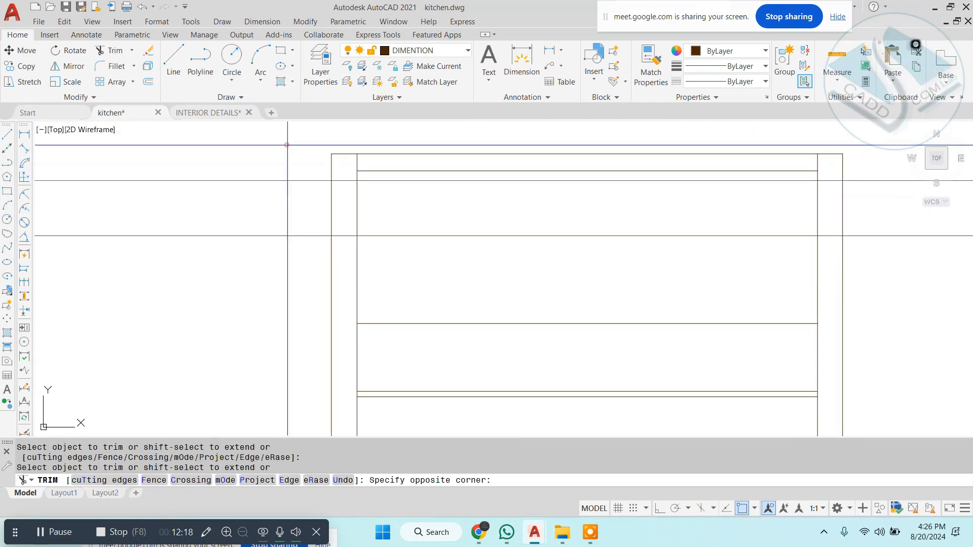
click(234, 280)
middle_drag(719, 235, 600, 247)
click(843, 170)
click(828, 292)
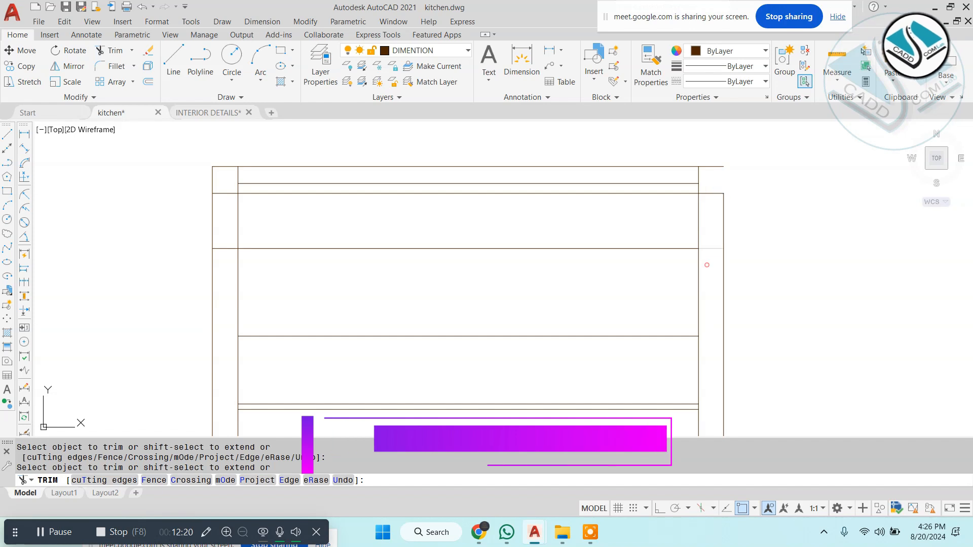
click(706, 265)
click(706, 253)
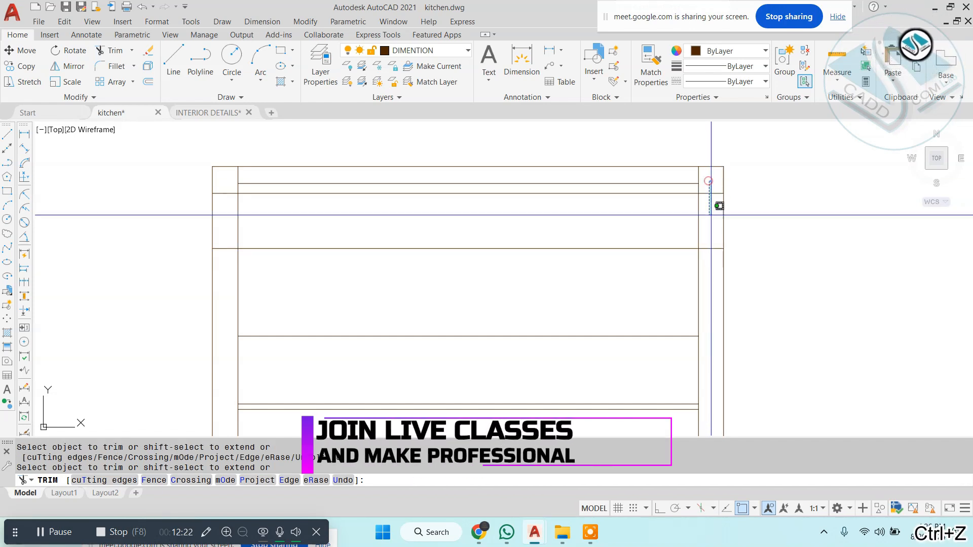
click(226, 181)
click(228, 263)
click(456, 249)
key(Escape)
middle_drag(456, 249, 504, 227)
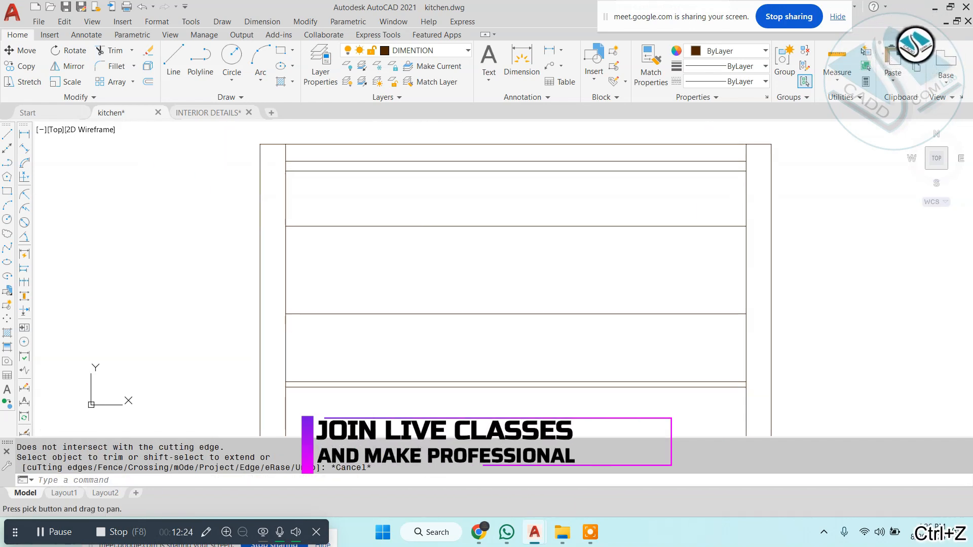
key(Escape)
key(Escape)
Draw a vertical construction line through the inner front corner of the sink-side counter in the kitchen plan
scroll(481, 226, down, 6)
scroll(477, 245, down, 4)
scroll(467, 153, up, 4)
middle_drag(466, 153, 447, 205)
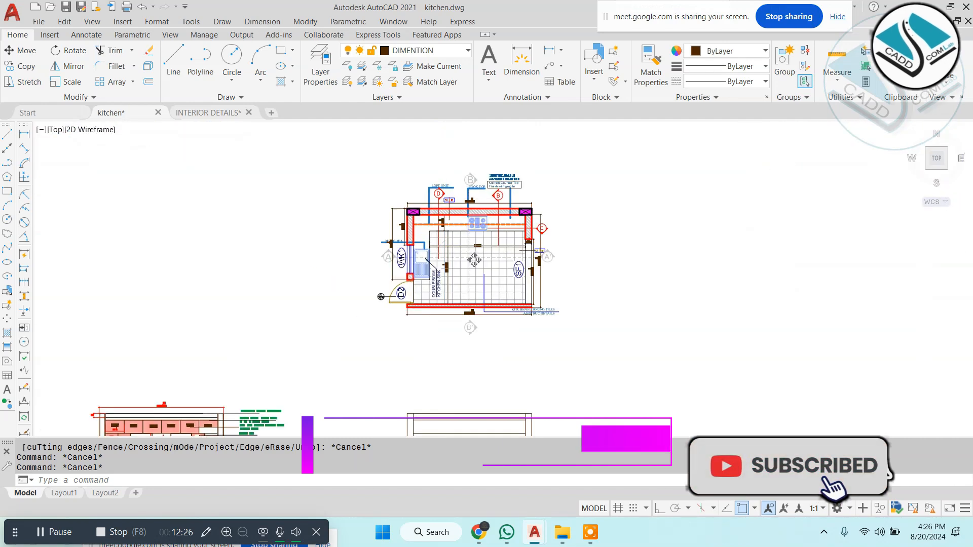
scroll(445, 204, up, 2)
scroll(398, 265, up, 2)
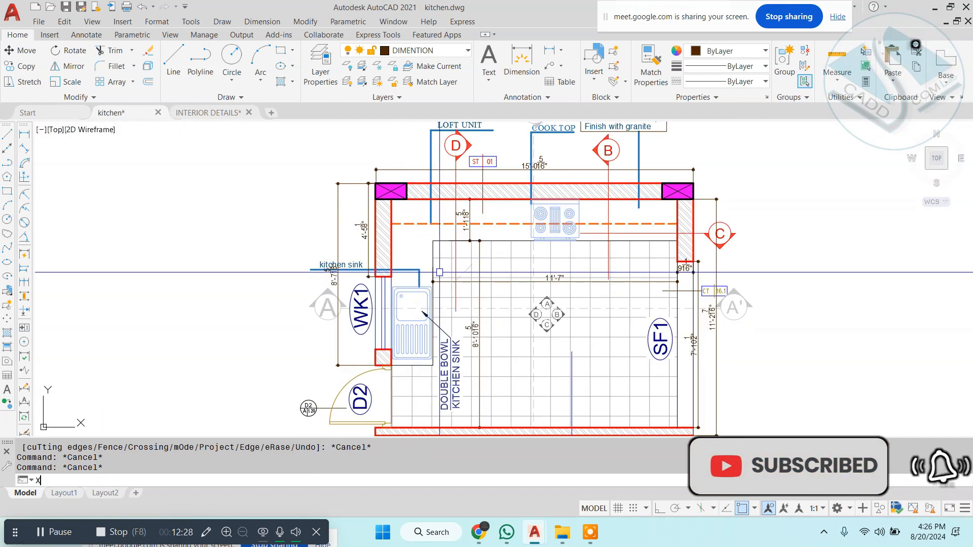
text(V)
key(Return)
scroll(434, 272, up, 2)
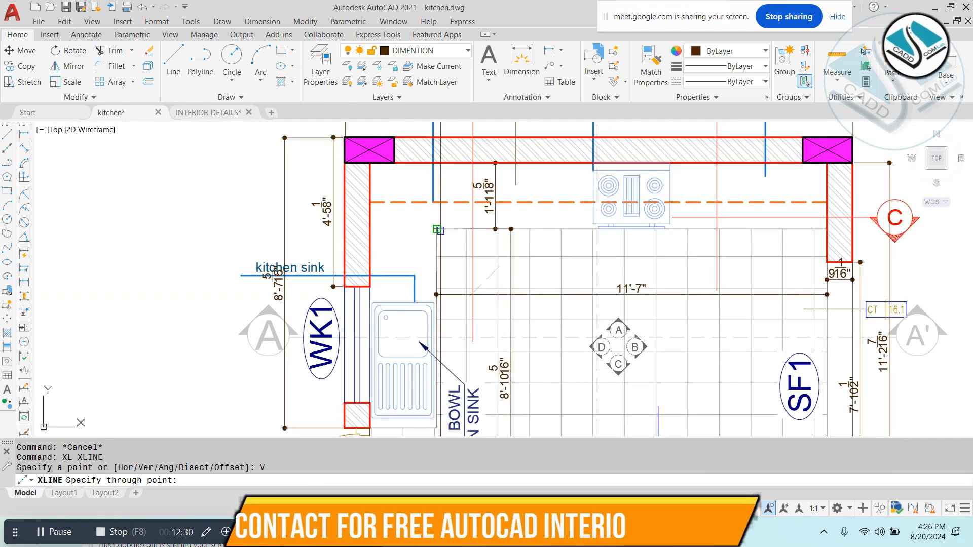
click(436, 229)
key(Escape)
scroll(473, 215, down, 5)
middle_drag(488, 426, 469, 269)
key(Escape)
Trim the vertical counter line above the counter underside and below the floor finish in the new elevation
scroll(446, 319, up, 5)
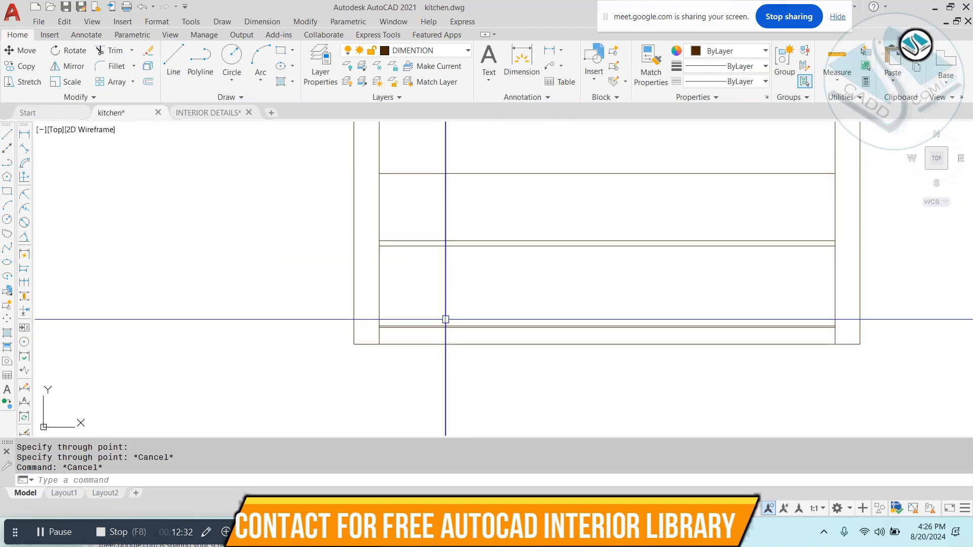
key(Return)
key(Return)
scroll(430, 270, up, 4)
click(522, 189)
click(419, 185)
click(465, 201)
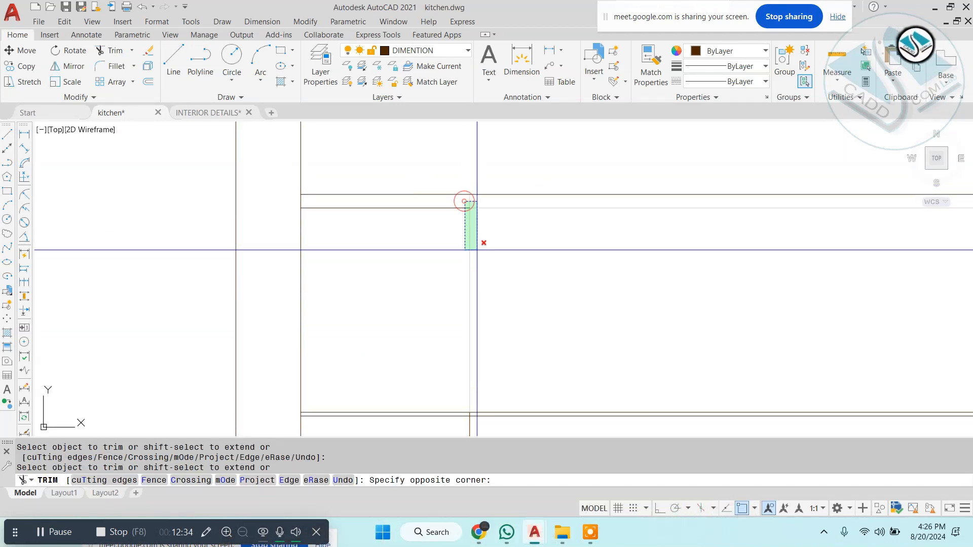
click(490, 200)
scroll(490, 200, down, 3)
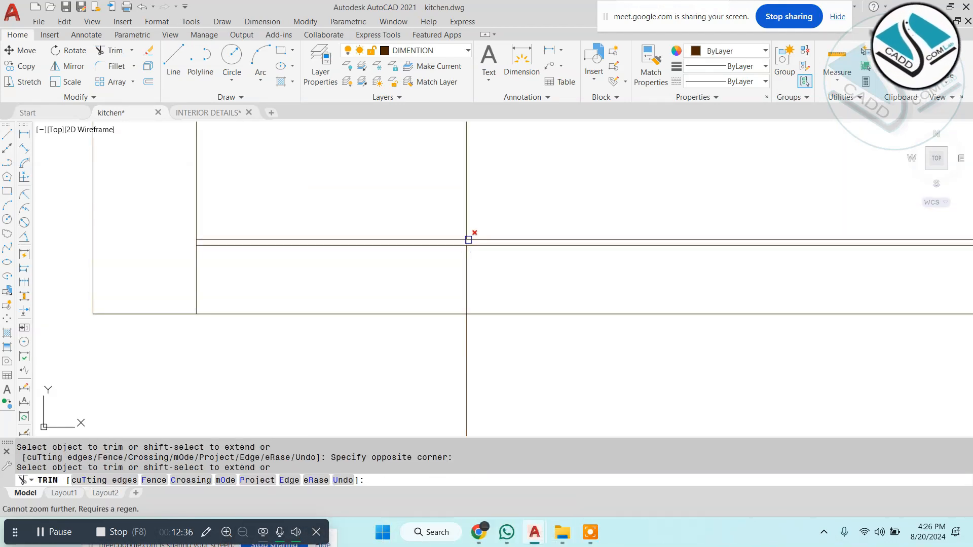
click(467, 260)
scroll(467, 261, down, 4)
Erase the leftover vertical line segment below the floor slab of the new elevation
key(Escape)
click(540, 345)
click(430, 374)
text(e)
key(Escape)
middle_drag(506, 237, 486, 325)
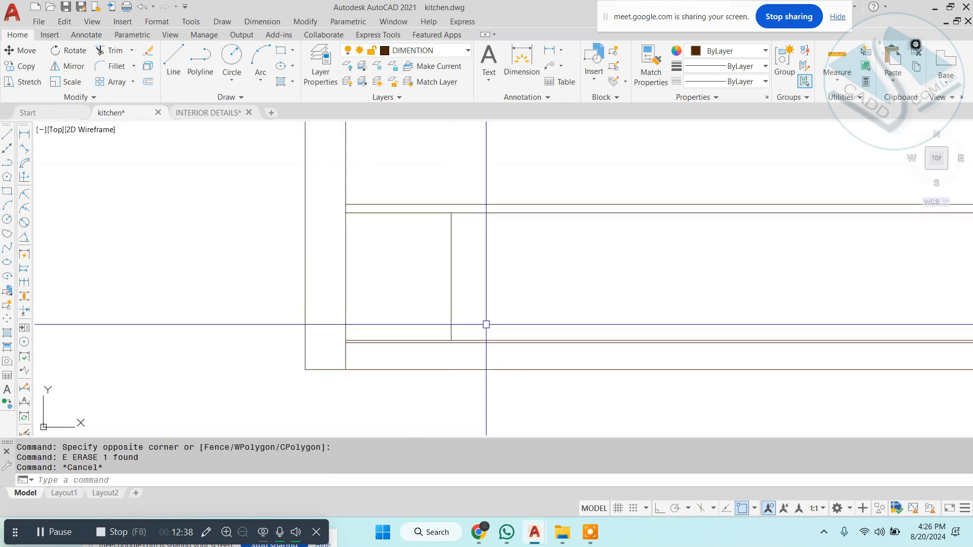
Draw two crossing diagonal lines between the corners of the sink-side counter end section in the new elevation
text(l)
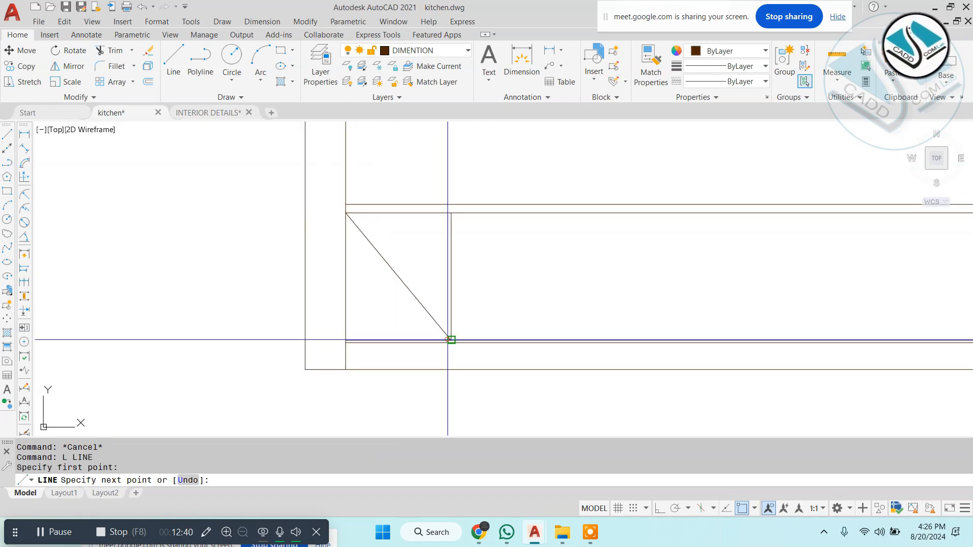
click(448, 339)
key(Escape)
key(space)
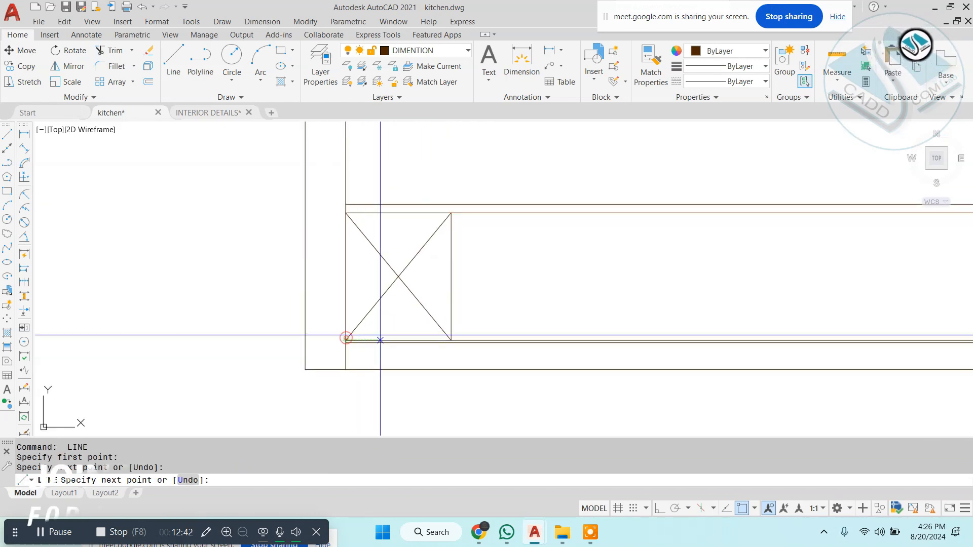
key(Escape)
key(Escape)
key(Escape)
Change the colour of the two crossing diagonals in the counter end section to grey
click(429, 271)
click(386, 296)
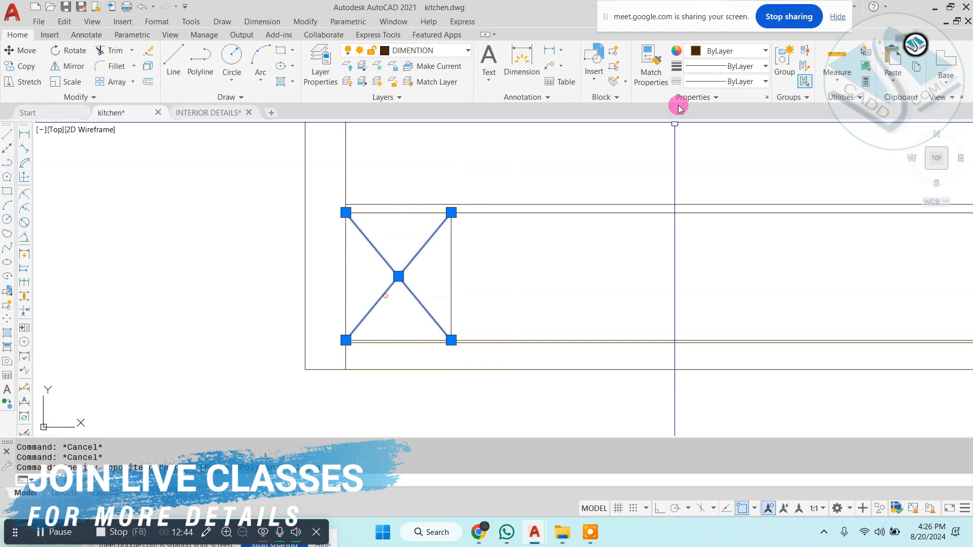
click(741, 52)
scroll(451, 304, down, 8)
key(Escape)
key(Escape)
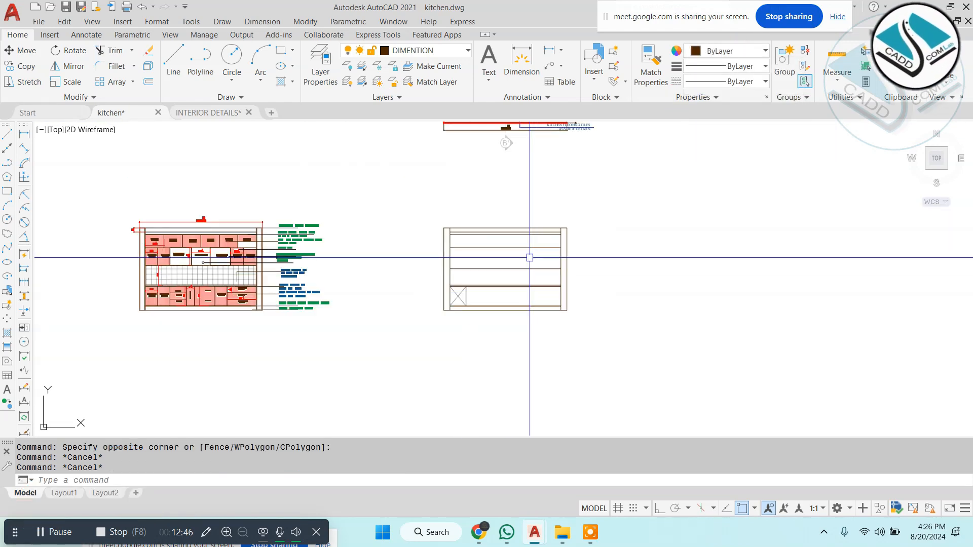
Copy the "SECTION- A-A' -B-B'" title from the sections sheet to just below the new elevation
scroll(506, 127, up, 8)
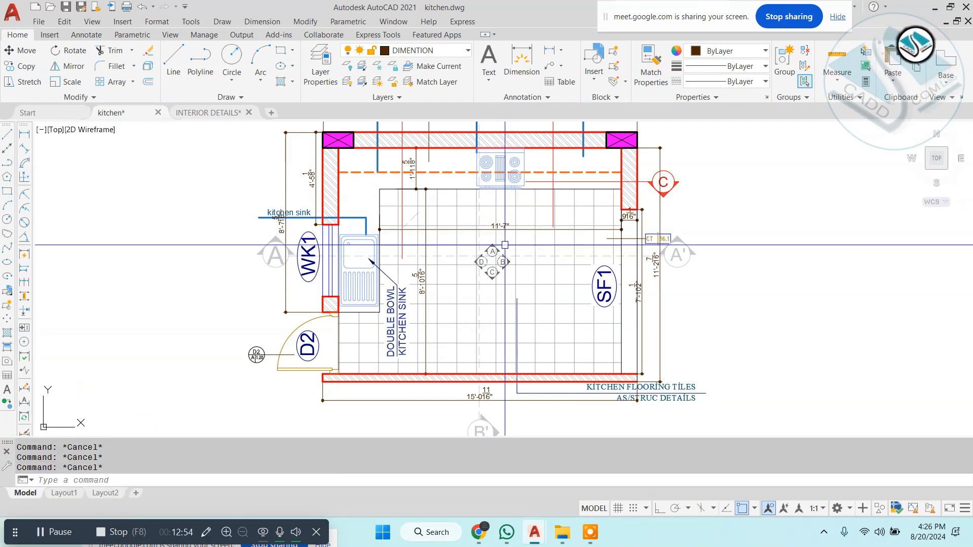
scroll(489, 171, down, 5)
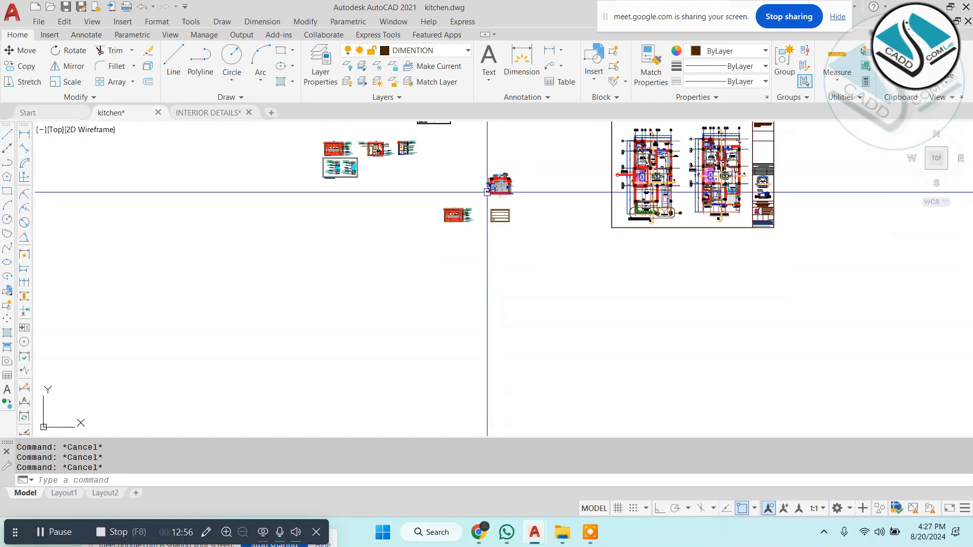
scroll(359, 198, up, 3)
scroll(223, 188, up, 4)
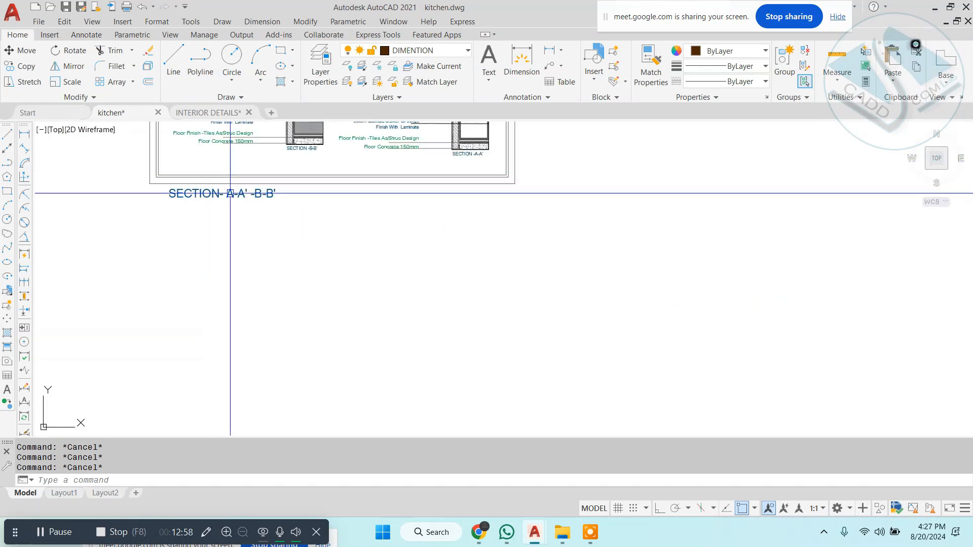
click(230, 193)
scroll(382, 271, down, 4)
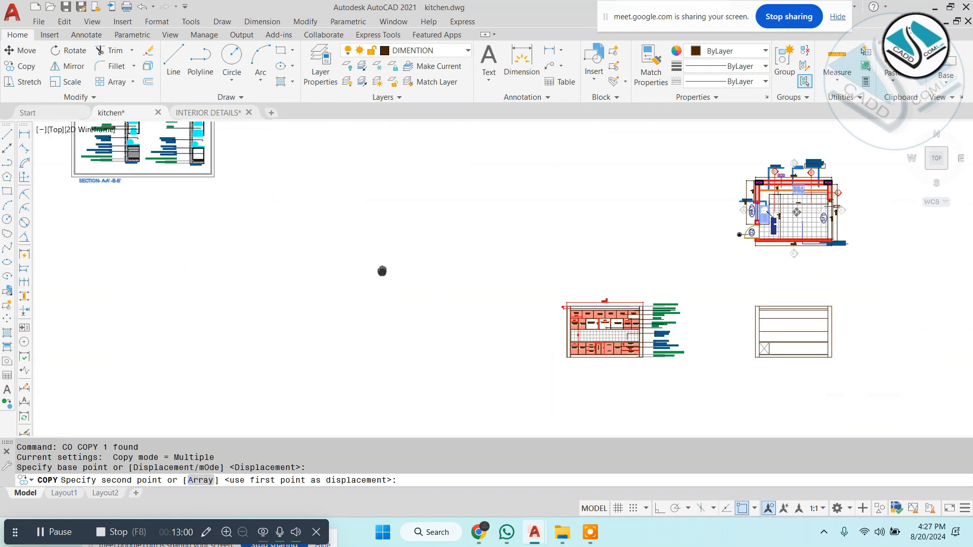
scroll(582, 325, up, 5)
click(529, 276)
key(Escape)
Change the copied title's text to "ELEVATION- A"
double_click(512, 280)
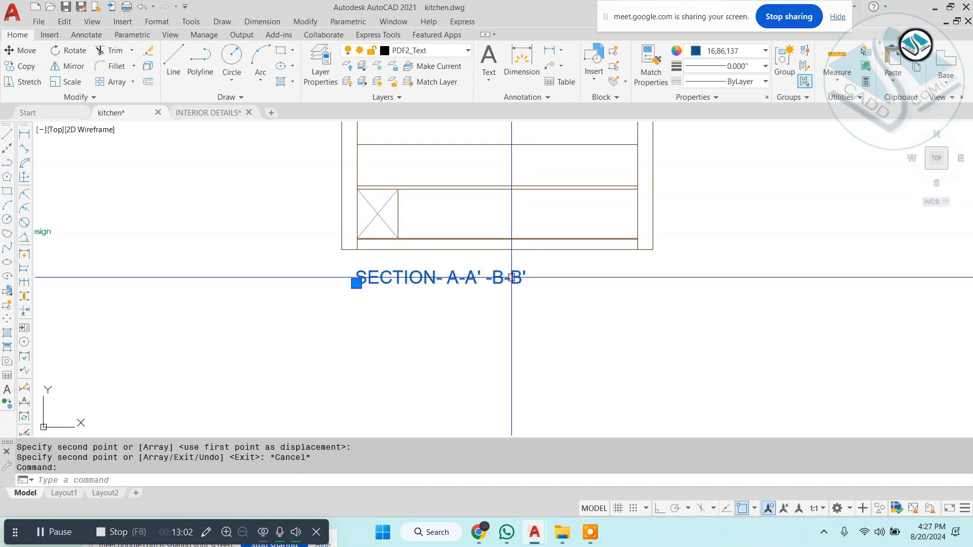
key(ctrl+a)
text(ELEVATI)
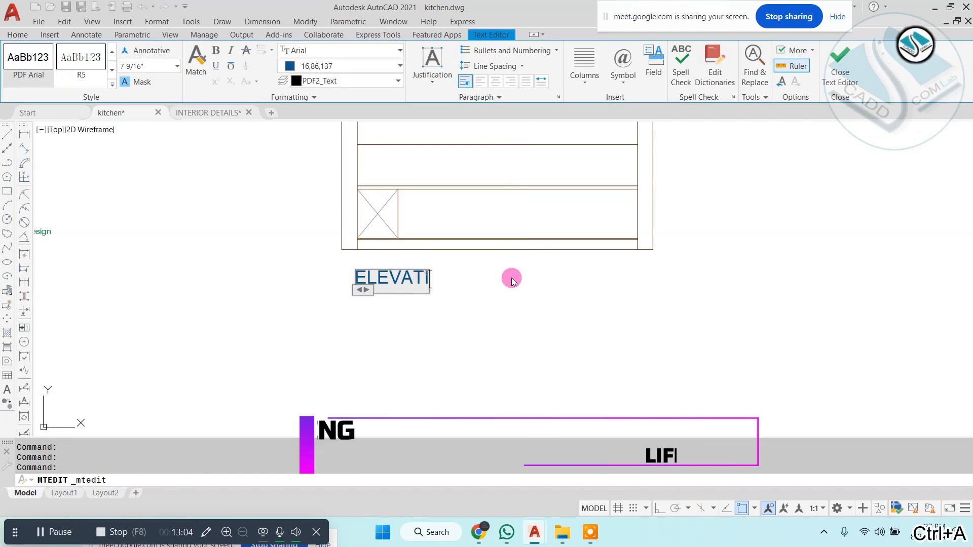
text(ON- A)
key(Escape)
scroll(481, 244, down, 2)
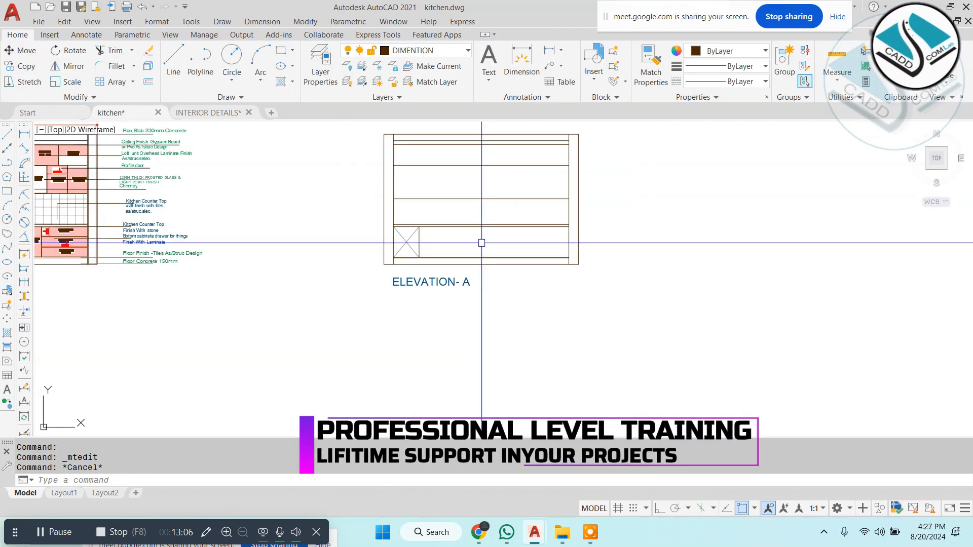
Move the new elevation together with its title to the empty area right of the kitchen plan
scroll(481, 243, down, 2)
click(542, 200)
click(441, 299)
text(m)
key(Return)
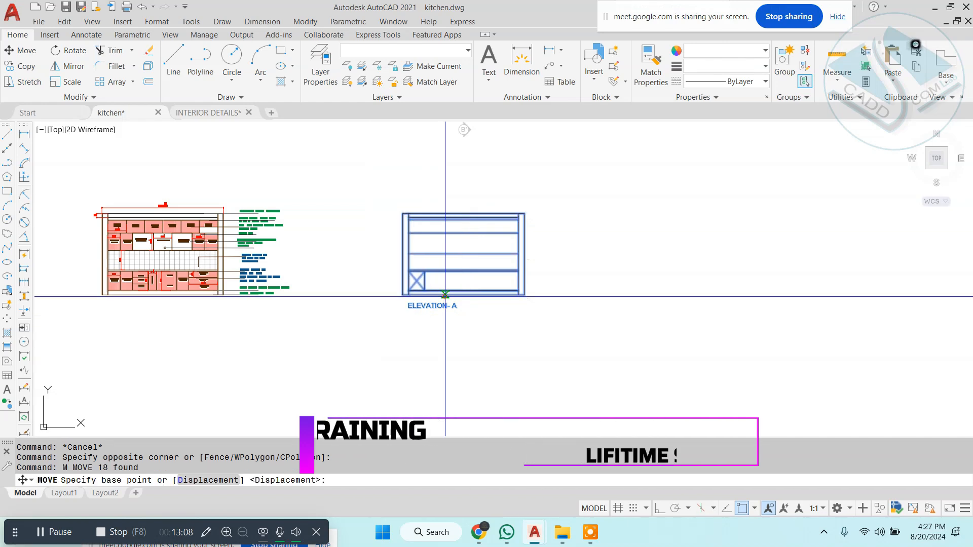
click(445, 293)
middle_drag(695, 271, 634, 354)
click(717, 379)
key(Escape)
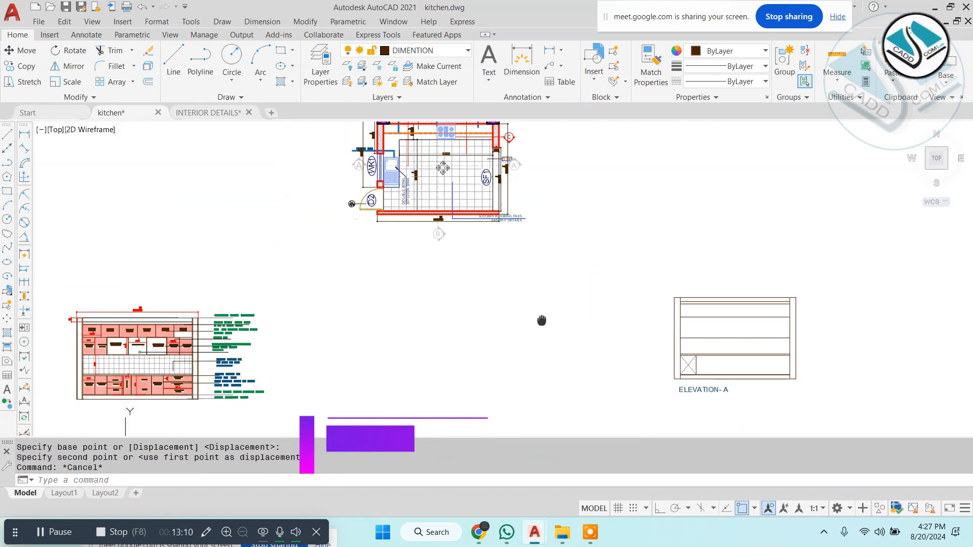
key(Escape)
key(Escape)
Rotate the whole kitchen plan with its annotations 90 degrees clockwise using Ortho
middle_drag(480, 133, 471, 214)
scroll(517, 300, up, 6)
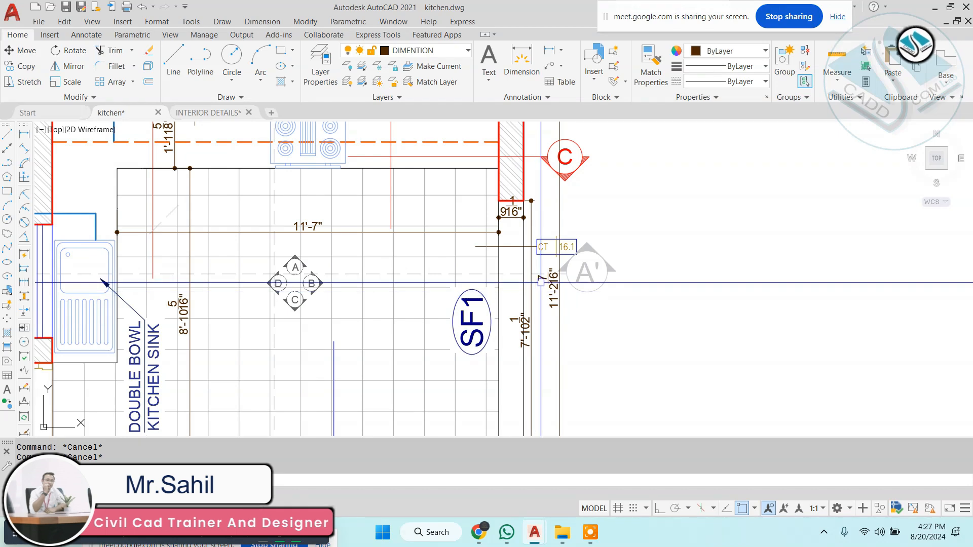
scroll(541, 282, down, 2)
scroll(418, 262, up, 2)
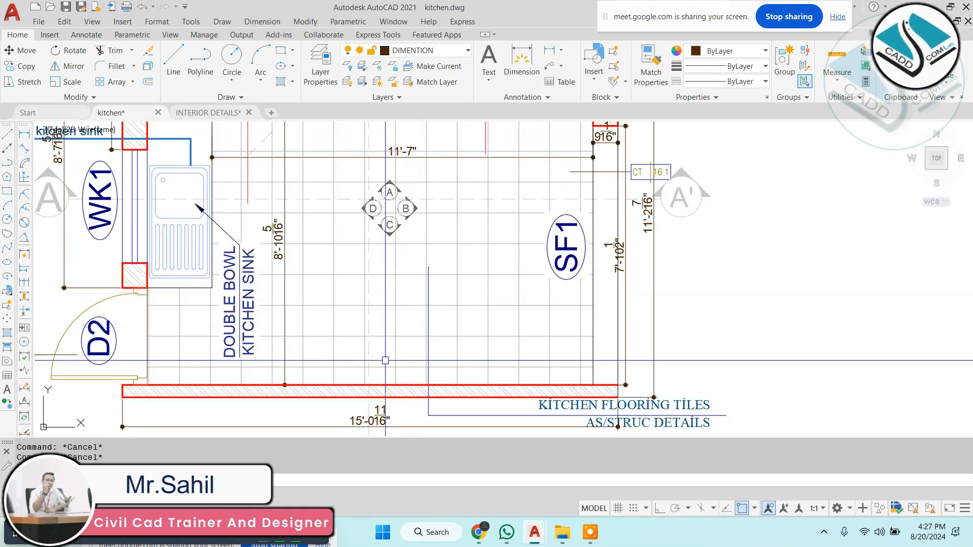
scroll(492, 309, down, 4)
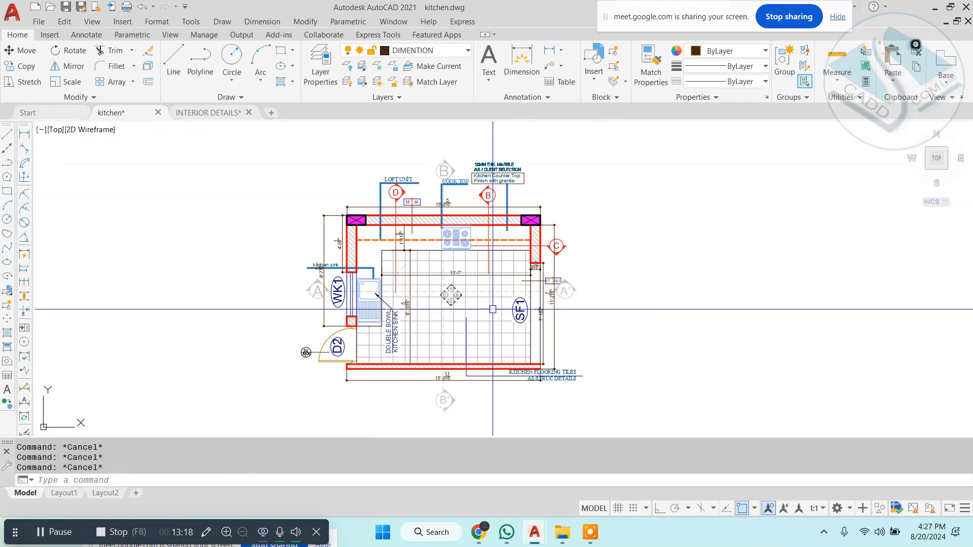
click(569, 143)
click(304, 350)
middle_drag(376, 359, 371, 322)
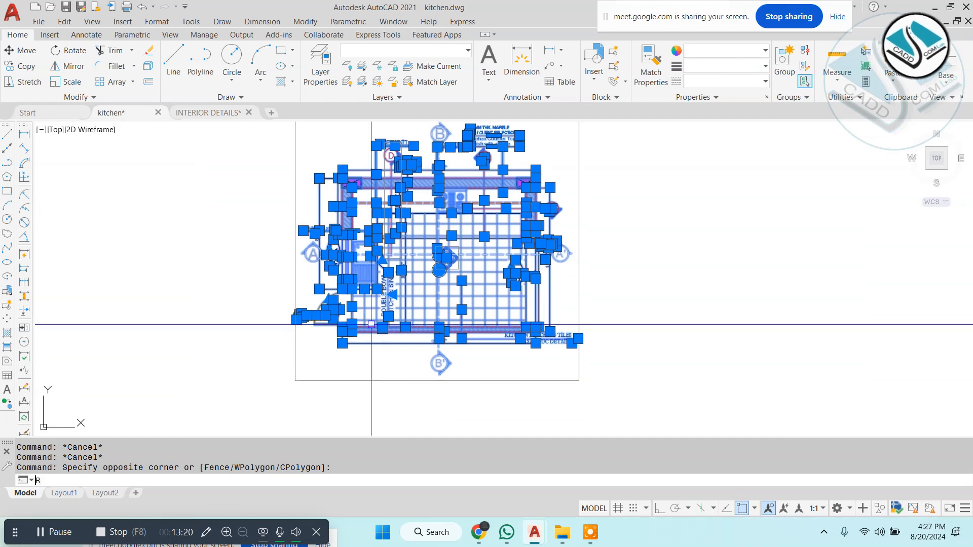
text(RO)
key(Return)
click(482, 328)
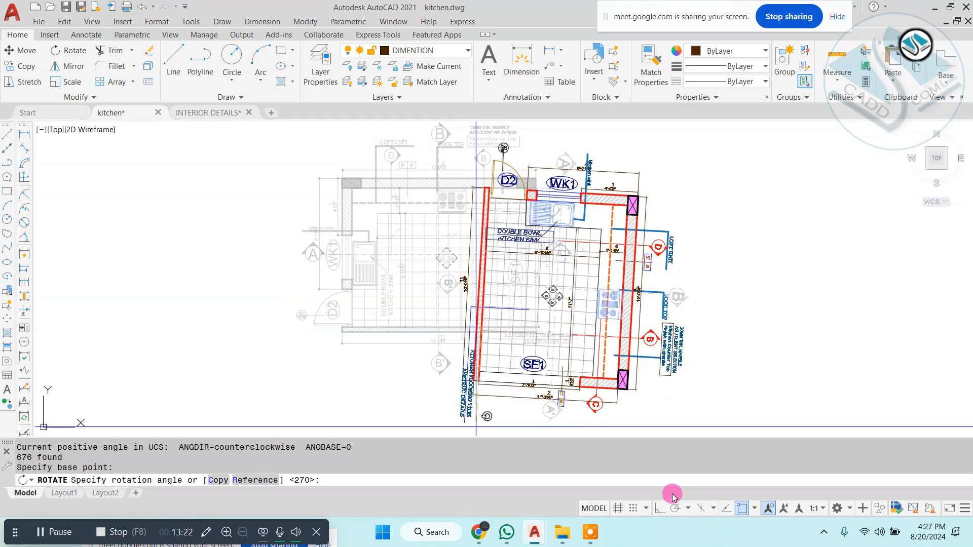
click(660, 509)
click(551, 401)
Move the rotated kitchen plan a short distance left, away from Elevation A
scroll(654, 210, down, 4)
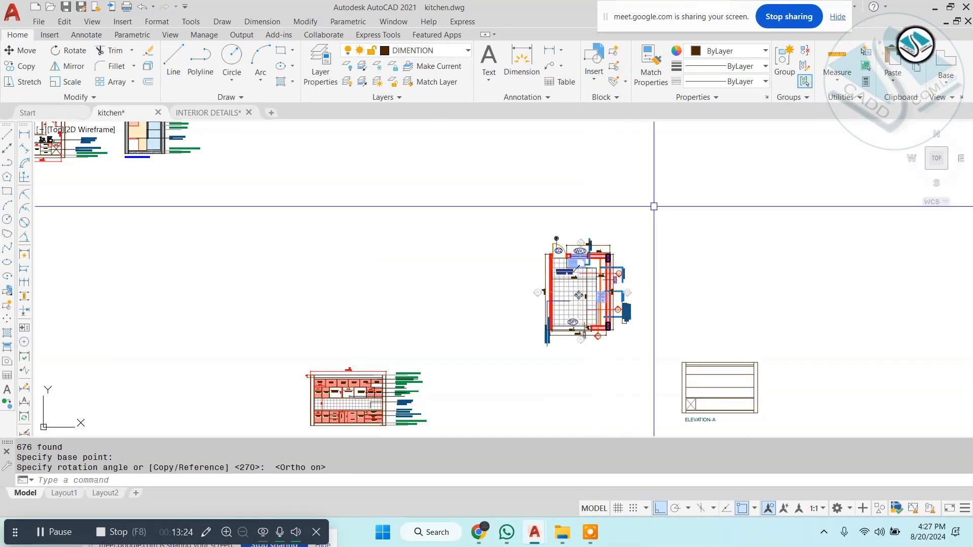
click(654, 211)
click(508, 385)
text(M)
key(Return)
click(729, 260)
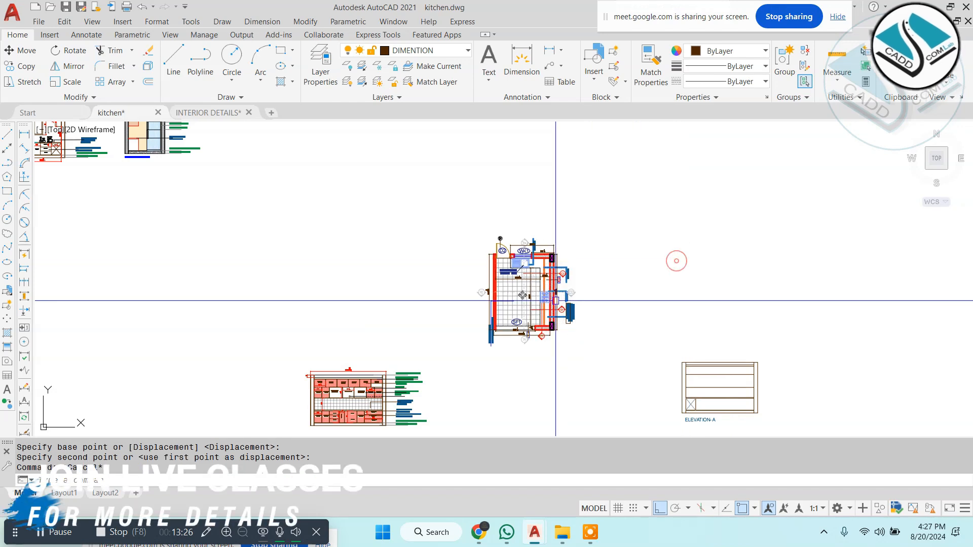
key(Escape)
key(Escape)
Draw vertical construction lines through the outer and inner faces of both side walls of the rotated plan
scroll(551, 302, up, 3)
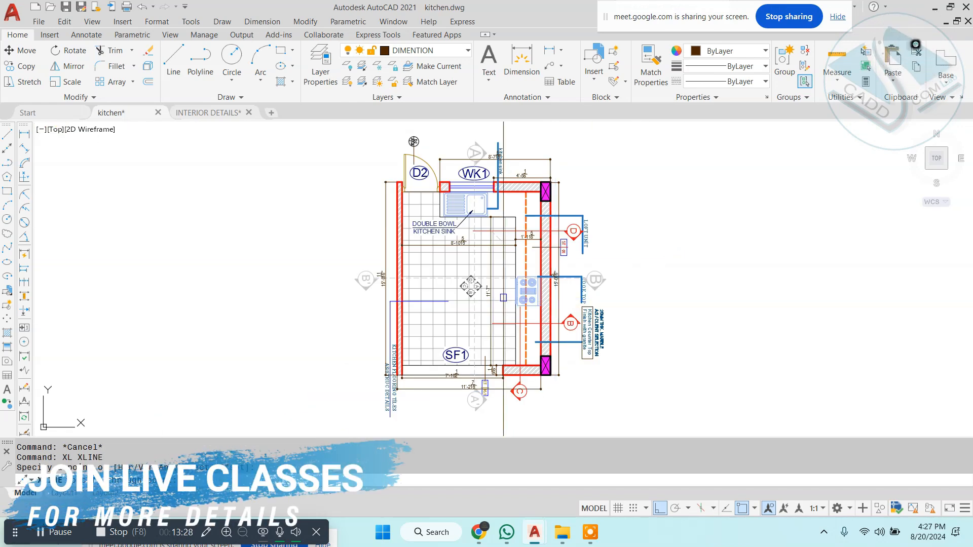
scroll(399, 183, up, 3)
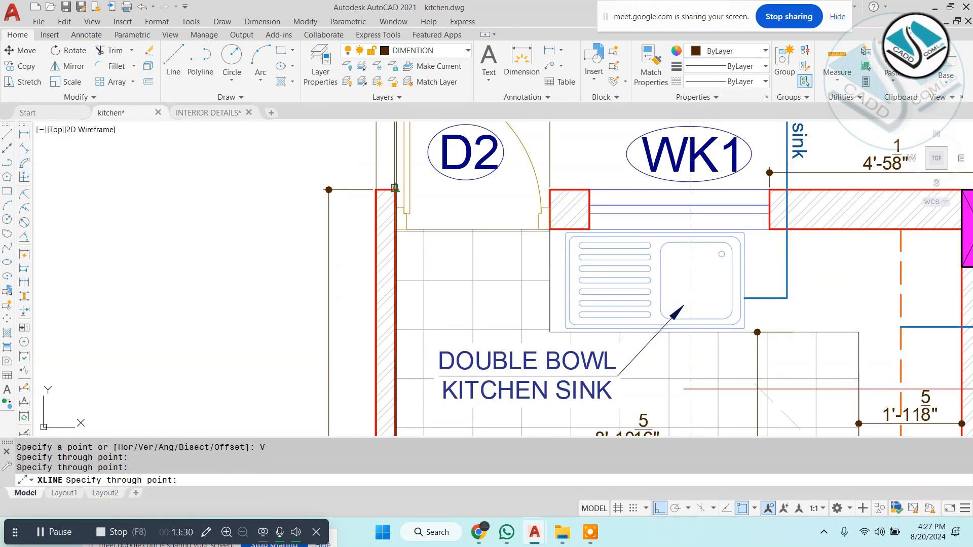
scroll(228, 213, down, 2)
scroll(572, 200, up, 3)
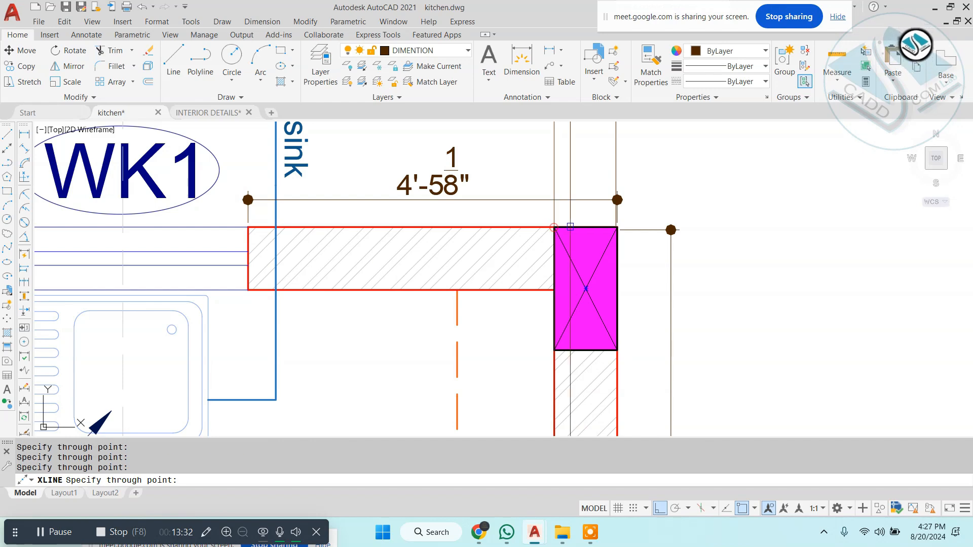
key(Escape)
Draw horizontal construction lines through the roof slab, floor finish and floor slab levels of Elevation A
scroll(570, 226, down, 8)
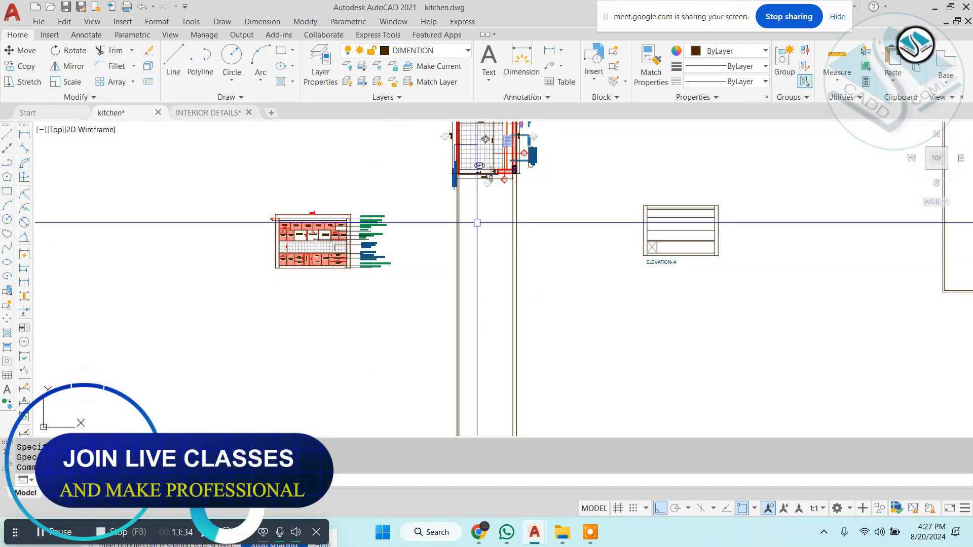
scroll(477, 223, up, 2)
text(xl)
key(Return)
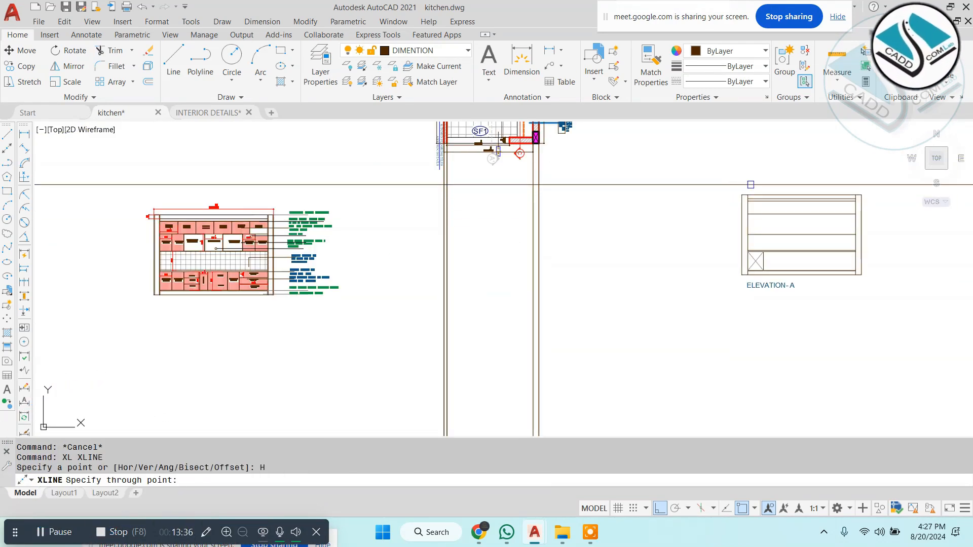
scroll(750, 184, up, 5)
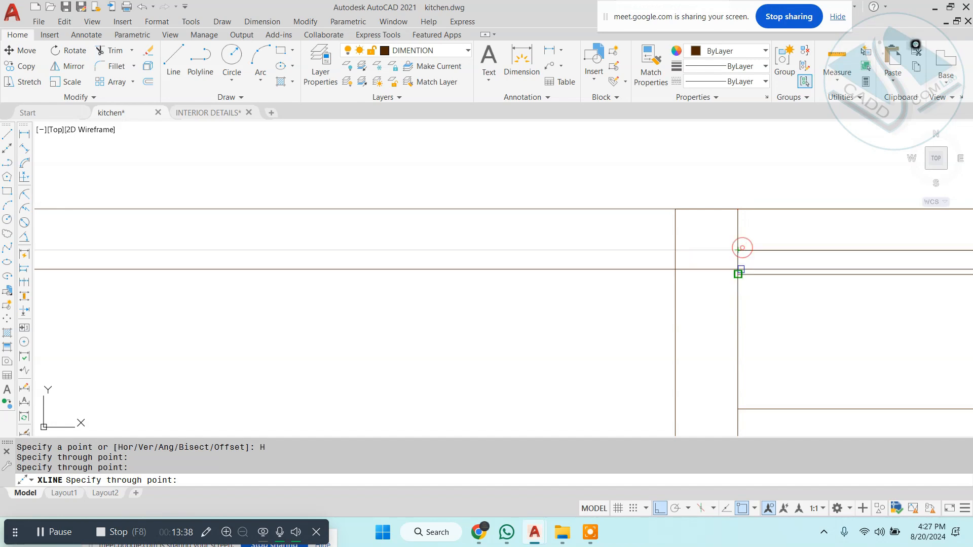
scroll(741, 269, down, 3)
scroll(682, 297, up, 5)
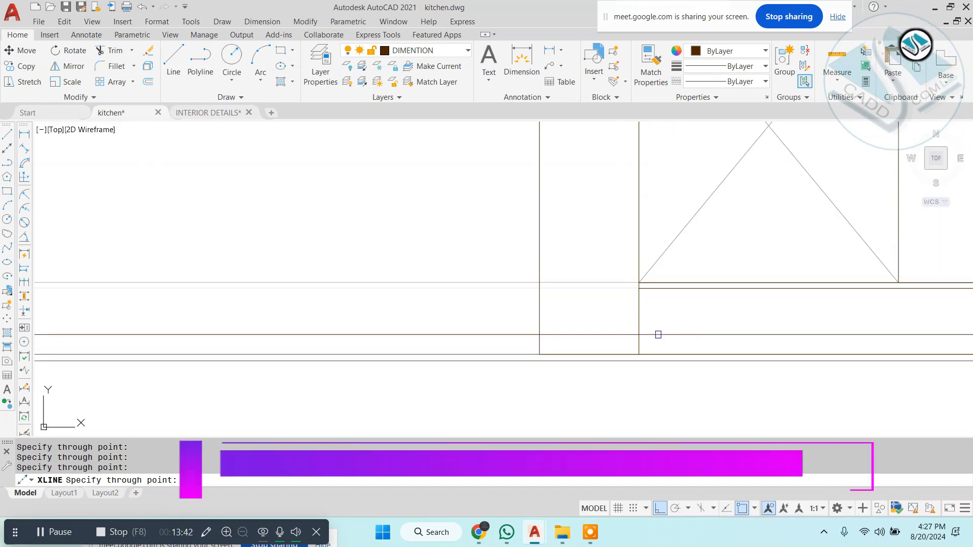
key(Escape)
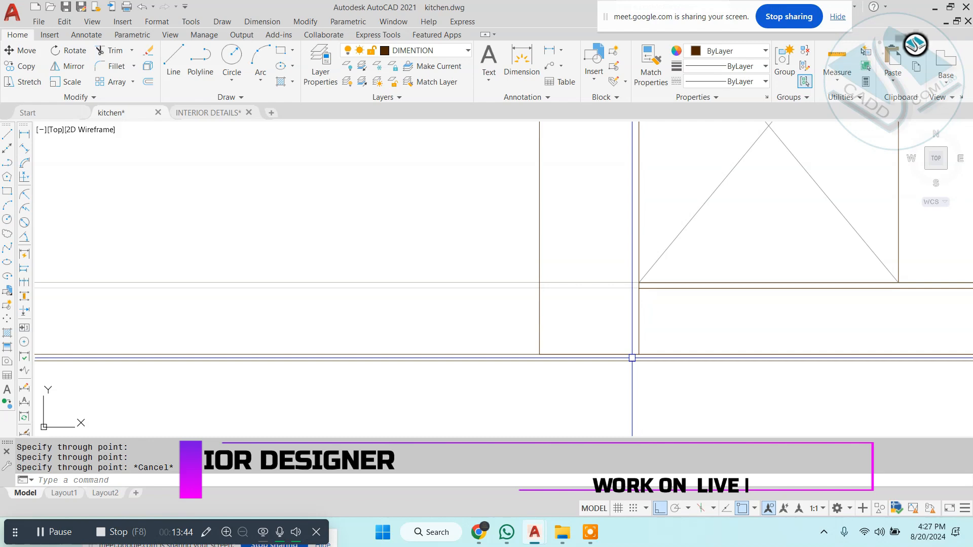
Erase the construction line at the floor slab underside and move the one just below it up into its place
click(524, 354)
text(e)
key(Return)
click(454, 333)
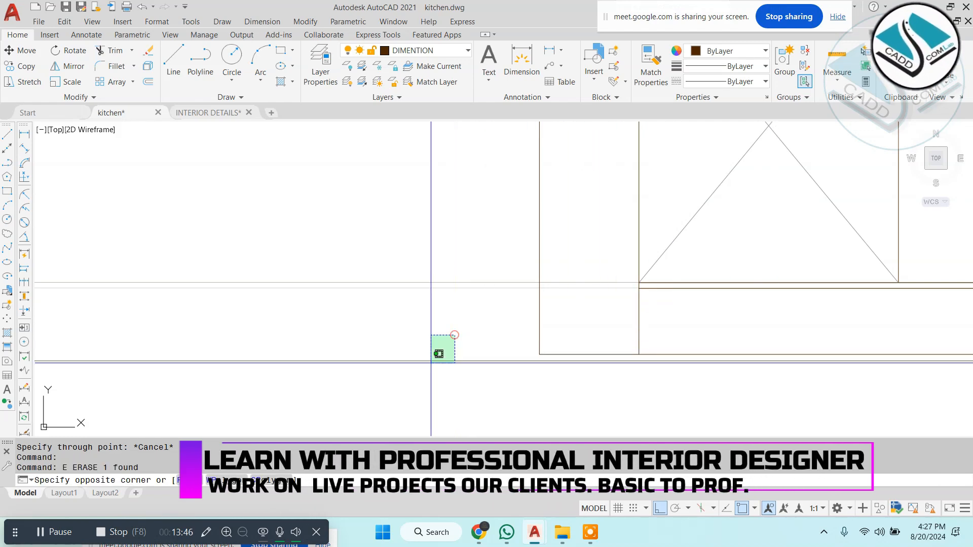
click(435, 366)
text(m)
key(Return)
click(637, 359)
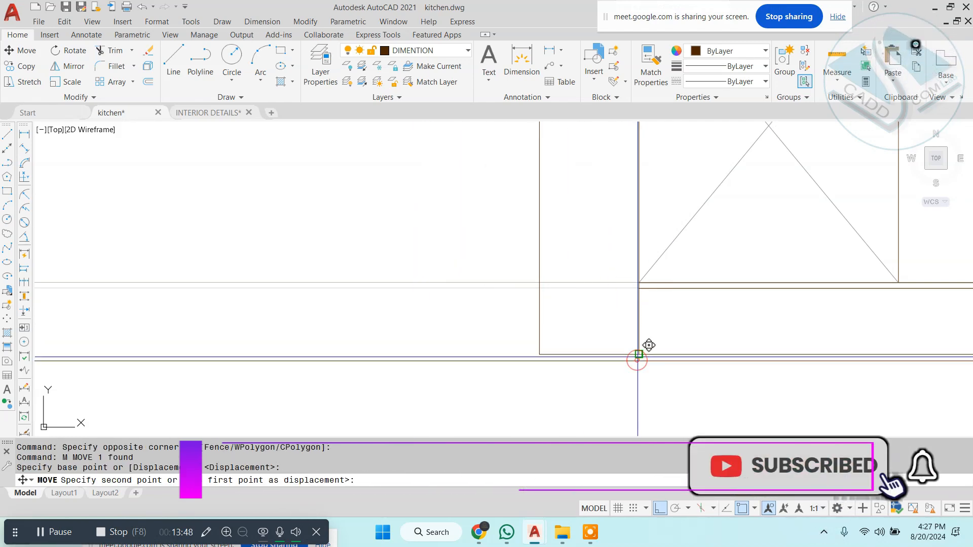
key(Escape)
key(Escape)
key(Escape)
Trim the construction lines outside the new elevation's rectangular outline below the rotated plan
scroll(556, 309, down, 5)
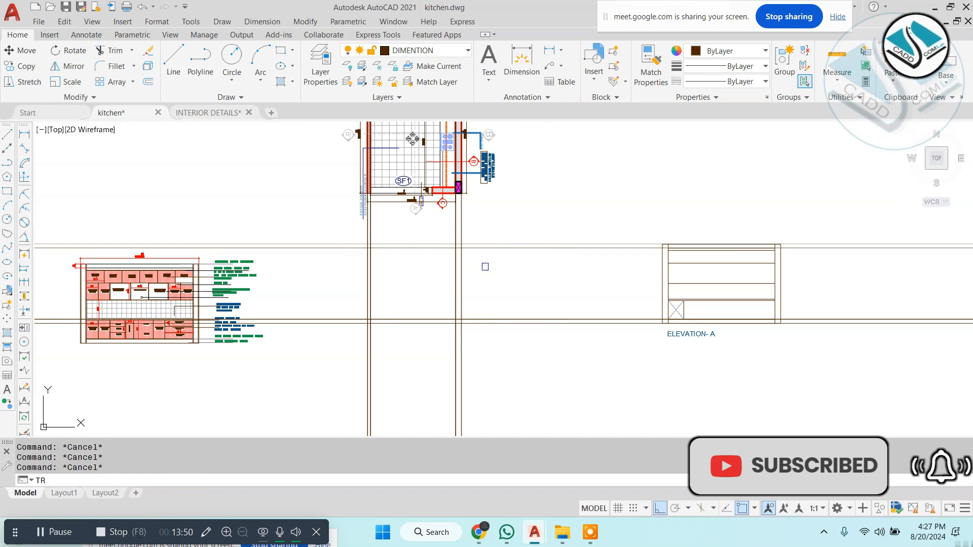
key(Return)
click(514, 236)
click(489, 396)
click(487, 374)
click(289, 396)
scroll(342, 232, up, 4)
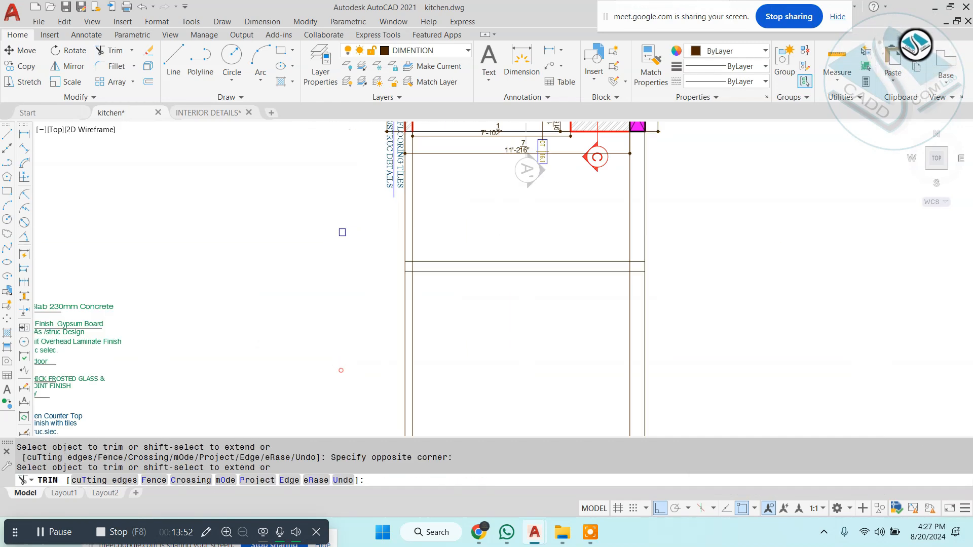
scroll(480, 254, down, 6)
Erase the leftover horizontal line pieces beside the new outline and the vertical line pieces above the plan
key(Escape)
click(220, 233)
click(174, 339)
text(e)
key(Return)
middle_drag(471, 191, 463, 291)
click(561, 150)
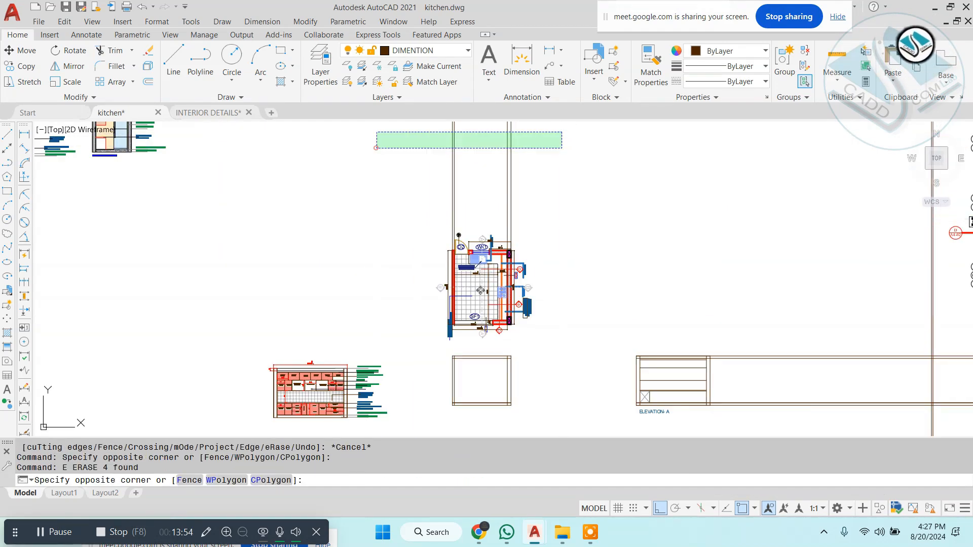
middle_drag(712, 273, 586, 269)
scroll(481, 299, up, 6)
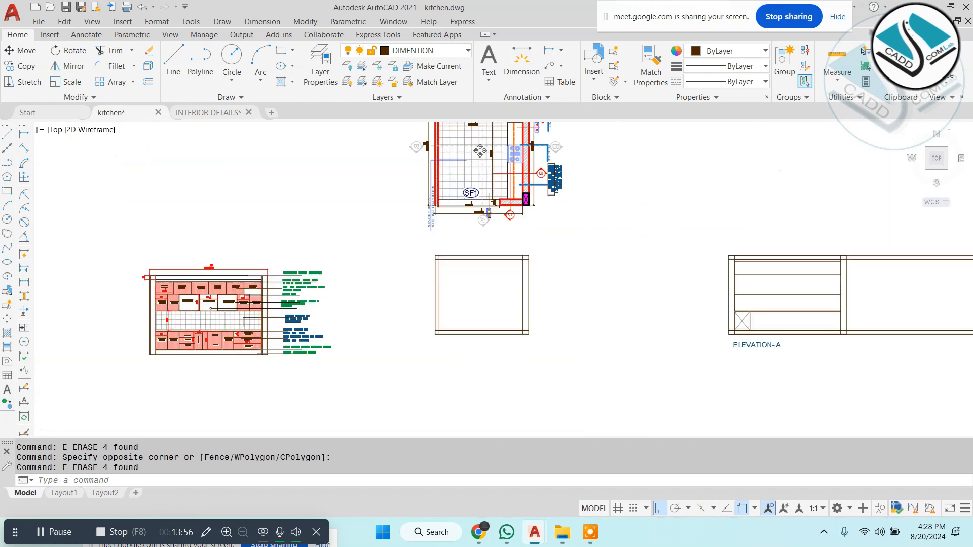
Trim the pieces of the roof slab's underside line that run inside both walls of the new elevation
text(tr)
key(Return)
key(Return)
scroll(415, 213, up, 10)
click(466, 297)
click(473, 257)
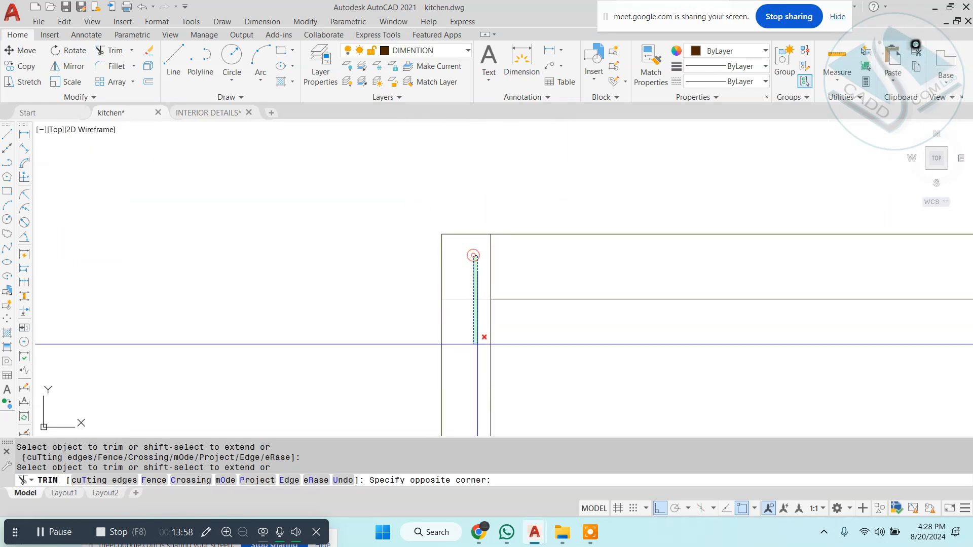
click(482, 338)
scroll(471, 266, down, 6)
middle_drag(832, 286, 678, 241)
click(679, 249)
Try to trim the floor line pieces inside the walls at the new elevation's lower corners, and undo the last trims
scroll(679, 278, down, 6)
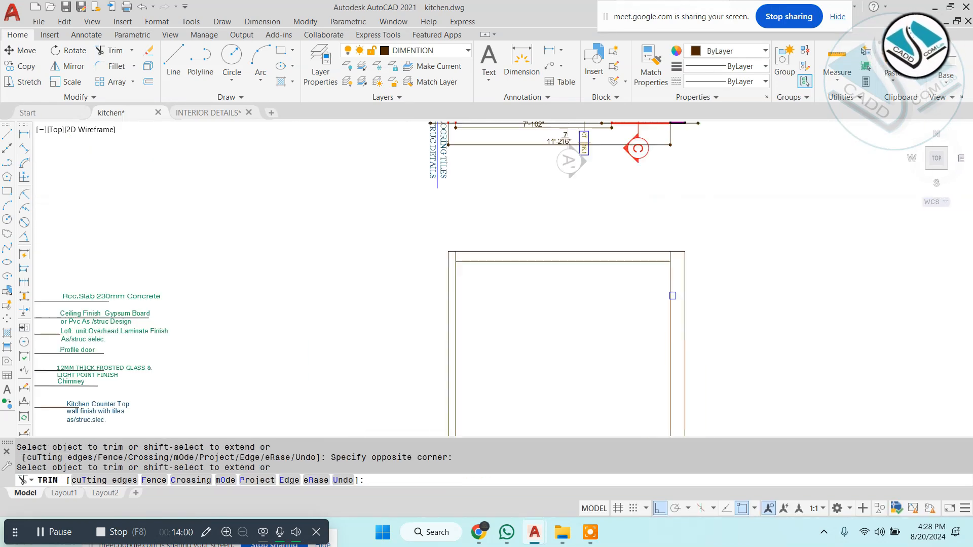
middle_drag(668, 426, 626, 187)
scroll(627, 227, up, 6)
click(660, 225)
click(658, 267)
scroll(529, 271, down, 2)
middle_drag(127, 272, 358, 280)
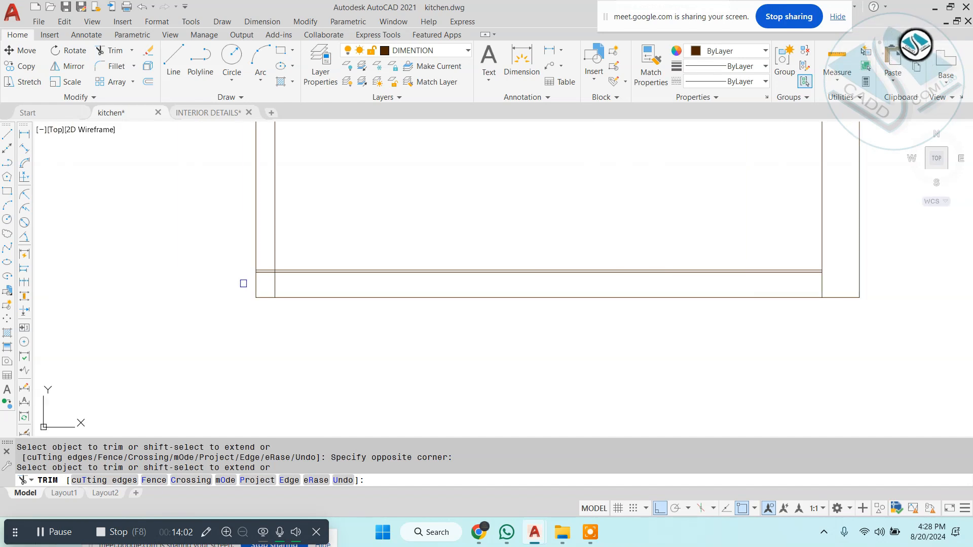
scroll(280, 274, up, 4)
click(267, 228)
click(257, 303)
key(ctrl+z)
key(ctrl+z)
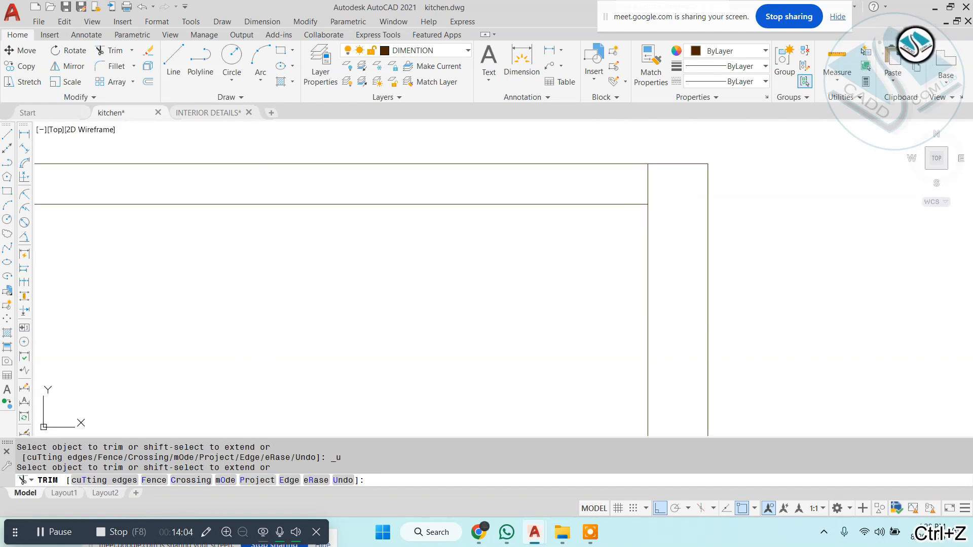
Trim the floor line pieces inside the left wall of the new elevation
scroll(274, 283, down, 4)
middle_drag(212, 297, 419, 211)
middle_drag(298, 406, 350, 269)
scroll(350, 269, up, 6)
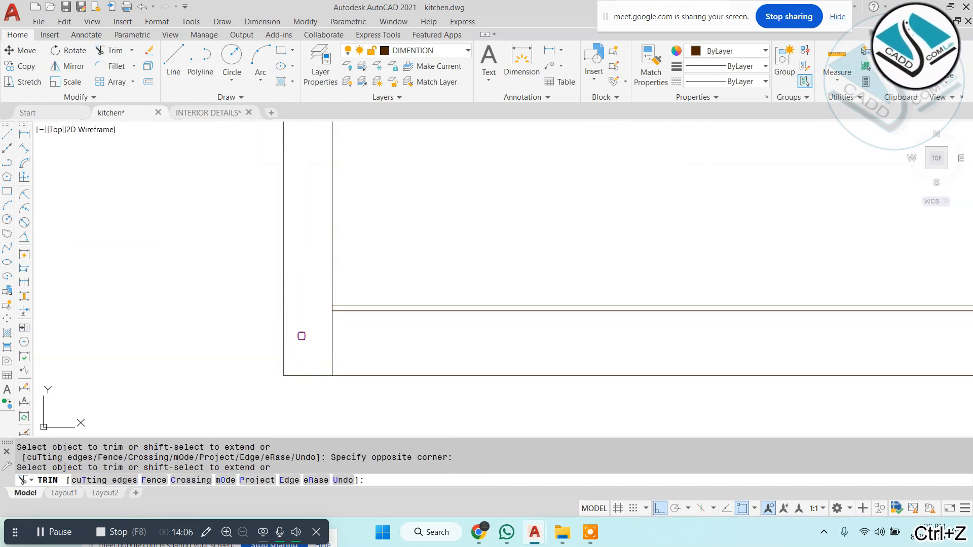
scroll(302, 336, down, 6)
key(Escape)
Erase the leftover horizontal line pieces to the right of Elevation A
scroll(449, 314, down, 3)
click(788, 239)
click(740, 368)
text(e)
key(Return)
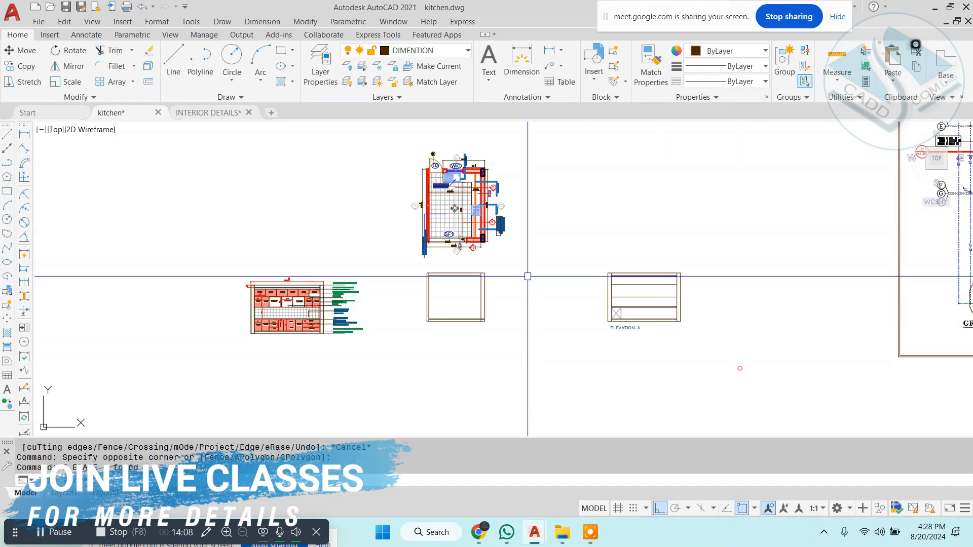
key(Escape)
Draw vertical construction lines through both edges of the D2 door opening in the rotated plan
scroll(453, 197, up, 5)
middle_drag(448, 177, 425, 252)
scroll(396, 193, up, 4)
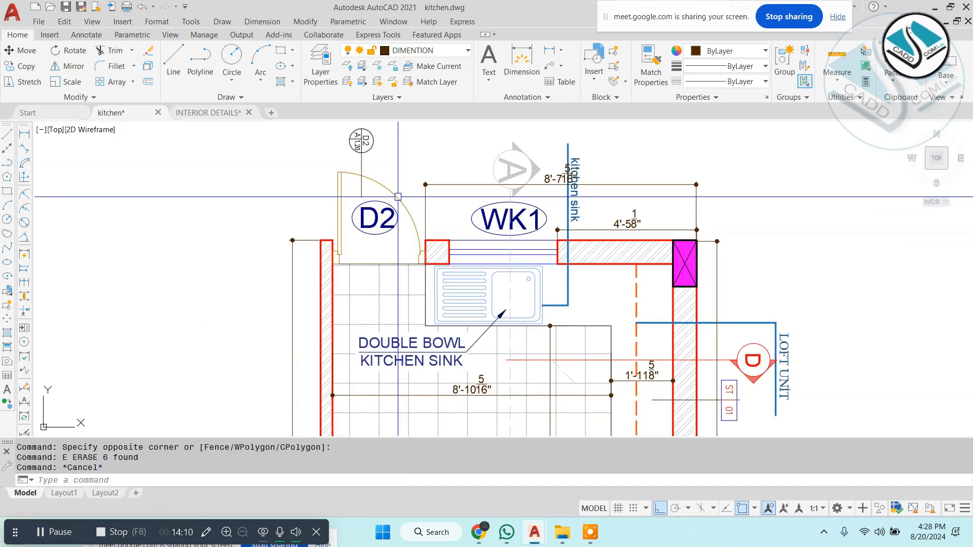
text(v)
key(Return)
scroll(354, 243, up, 4)
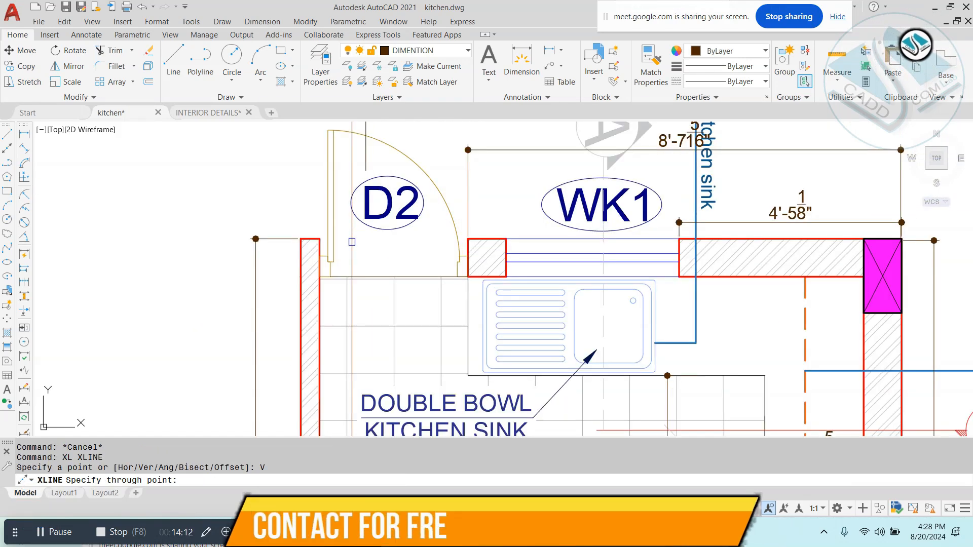
click(306, 264)
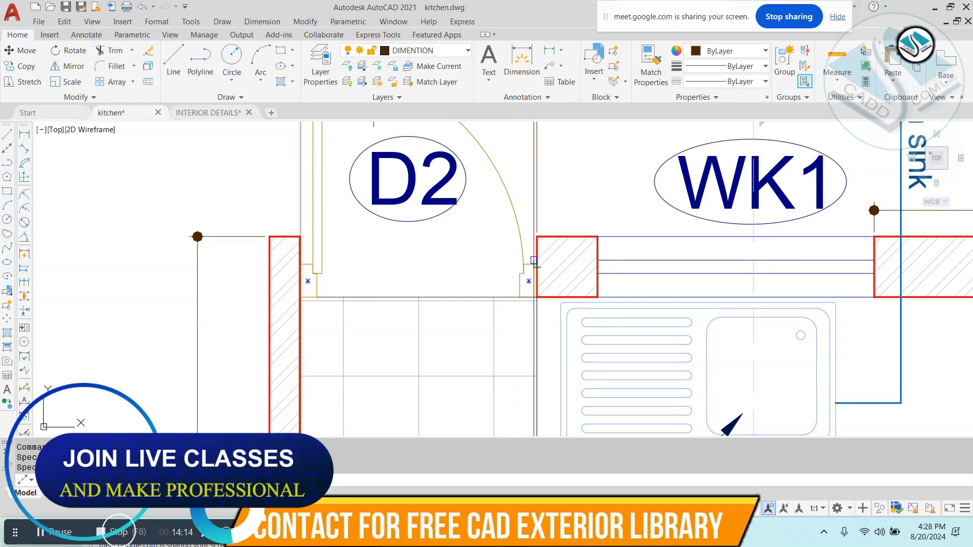
key(Escape)
scroll(471, 218, down, 6)
Offset the floor finish line of the new elevation 7' upward for the door head
scroll(487, 257, up, 5)
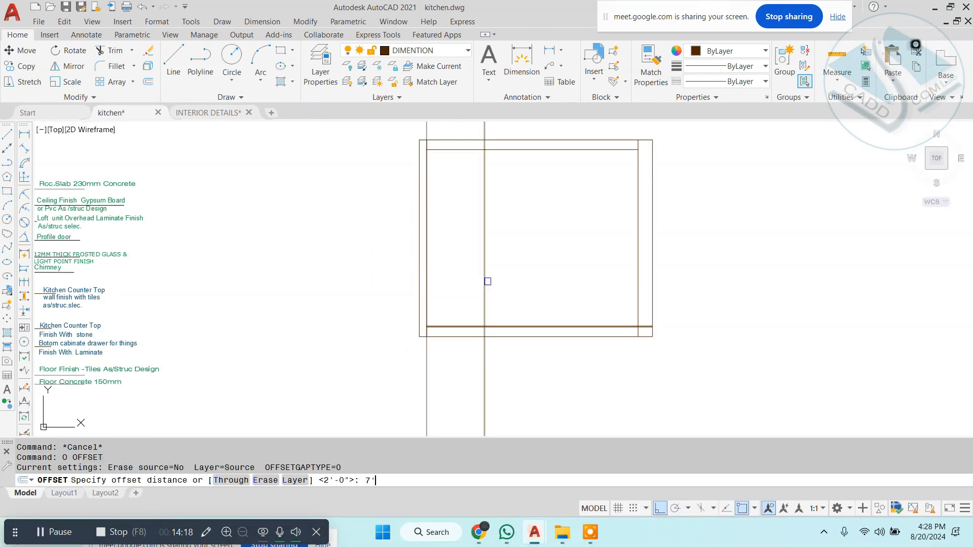
scroll(502, 304, up, 4)
click(509, 353)
scroll(517, 354, down, 4)
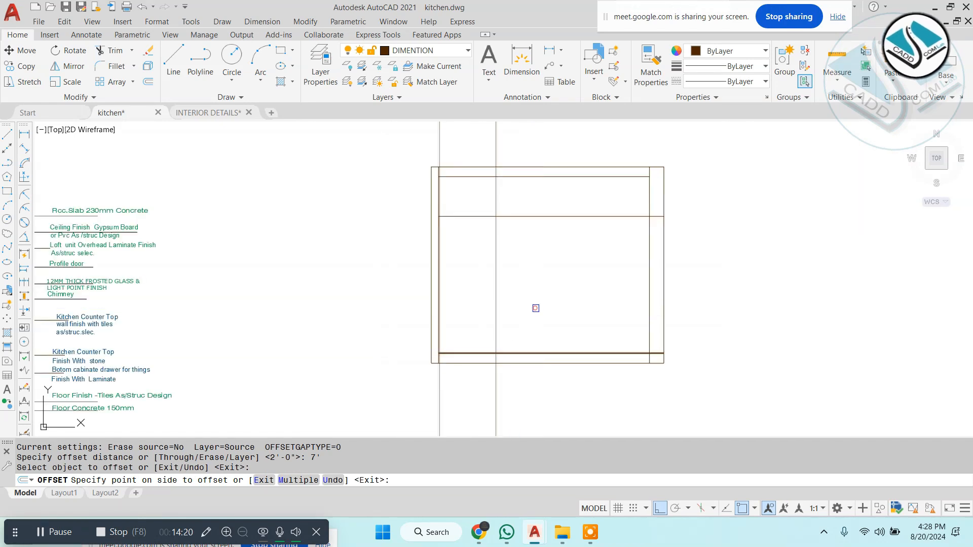
key(Escape)
Trim the 7' head line and the vertical construction lines to the outline of the door opening
text(tr)
key(Return)
scroll(471, 207, up, 4)
click(653, 201)
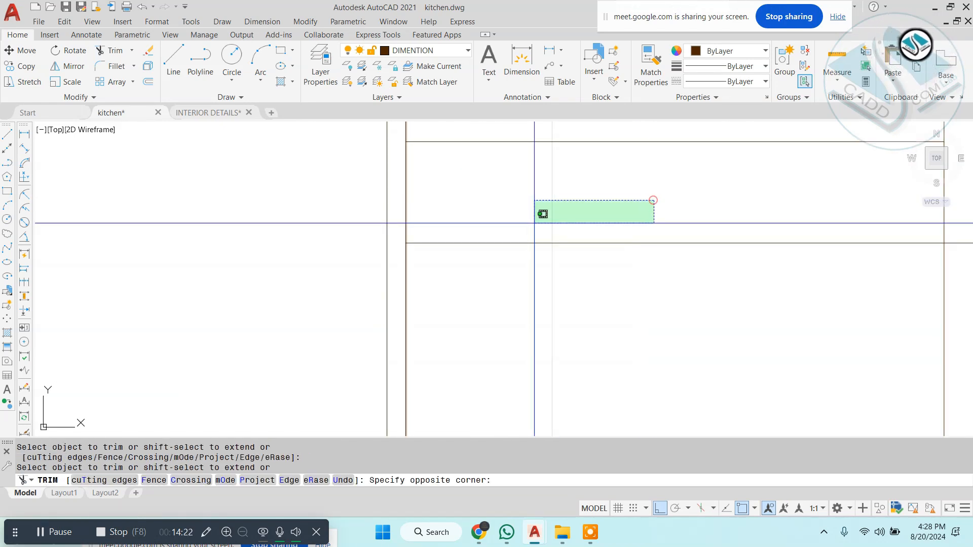
scroll(410, 218, up, 4)
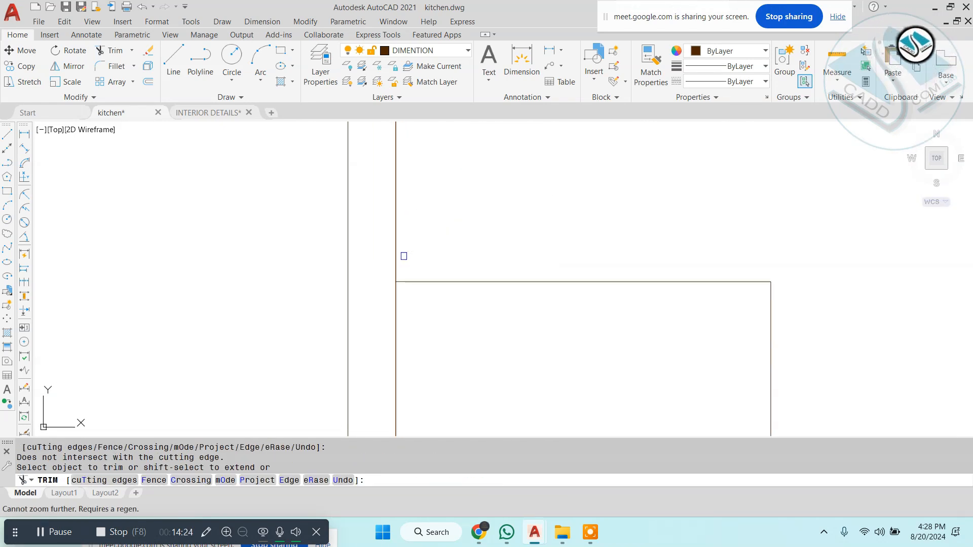
scroll(415, 208, down, 5)
key(Escape)
key(Escape)
key(Escape)
Trim the door's right construction line inside the floor slab and undo the trim made at the left wall
text(tr)
key(Return)
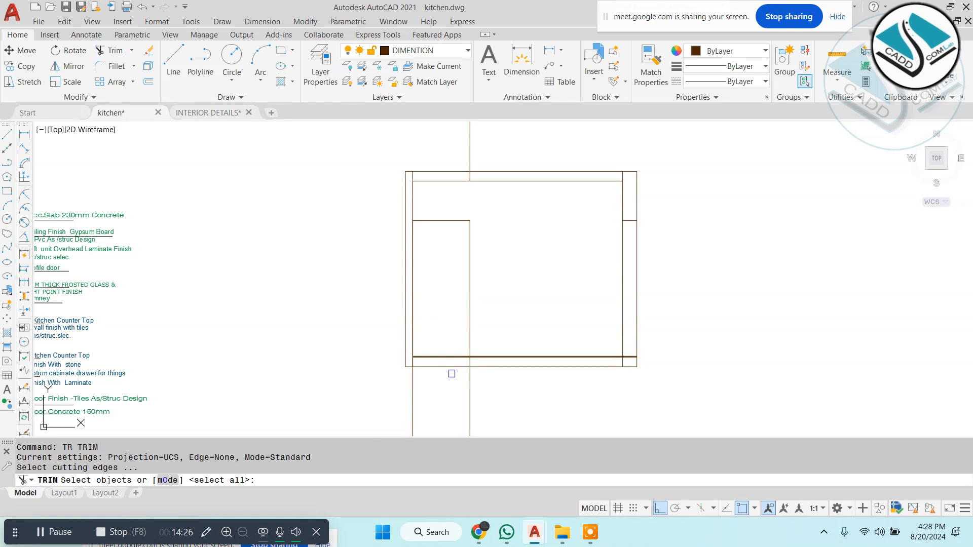
key(Return)
scroll(451, 374, up, 4)
click(389, 316)
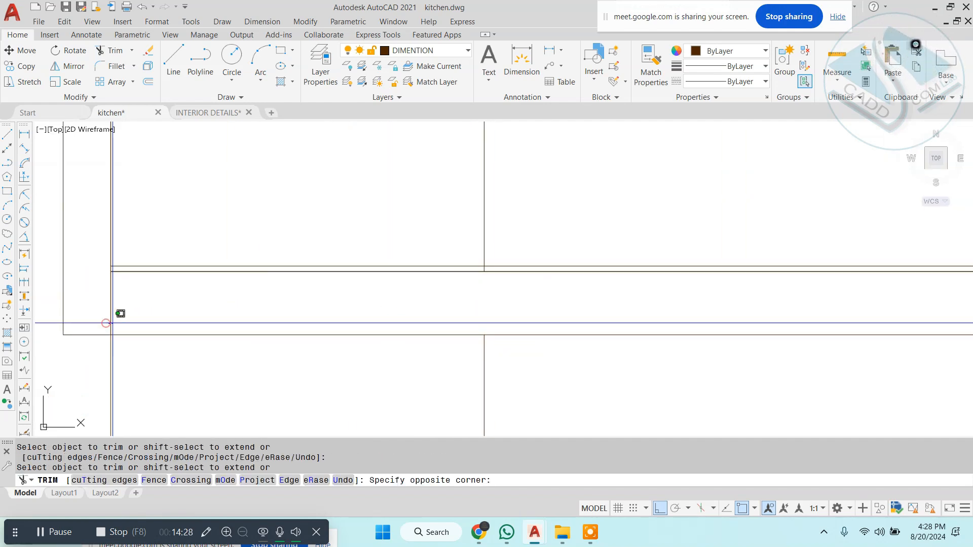
key(ctrl+z)
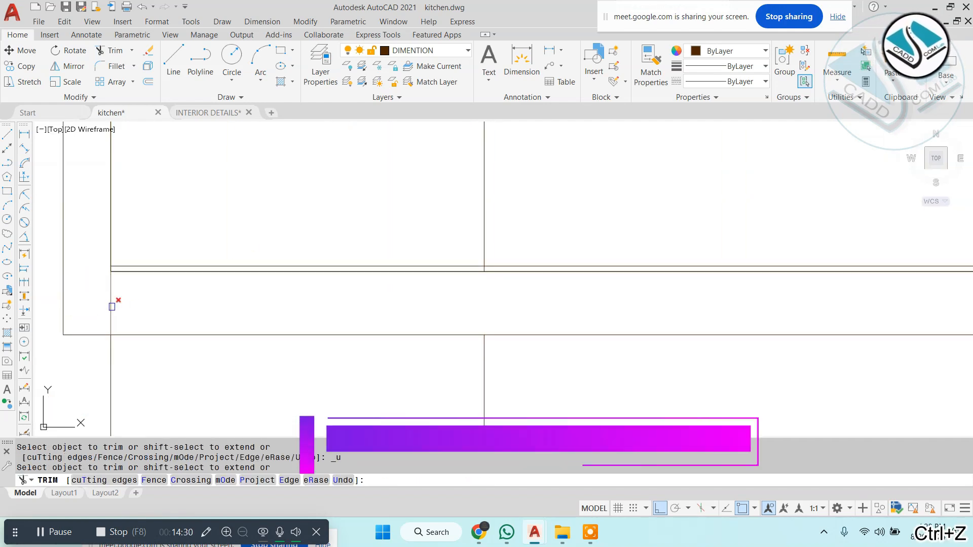
Erase the two leftover vertical line pieces below the new elevation
scroll(299, 258, down, 6)
key(Escape)
click(384, 320)
click(181, 360)
text(e)
key(Return)
Draw a rectangle over the door opening from its upper left corner to the floor finish line
middle_drag(370, 245, 403, 355)
scroll(283, 387, up, 6)
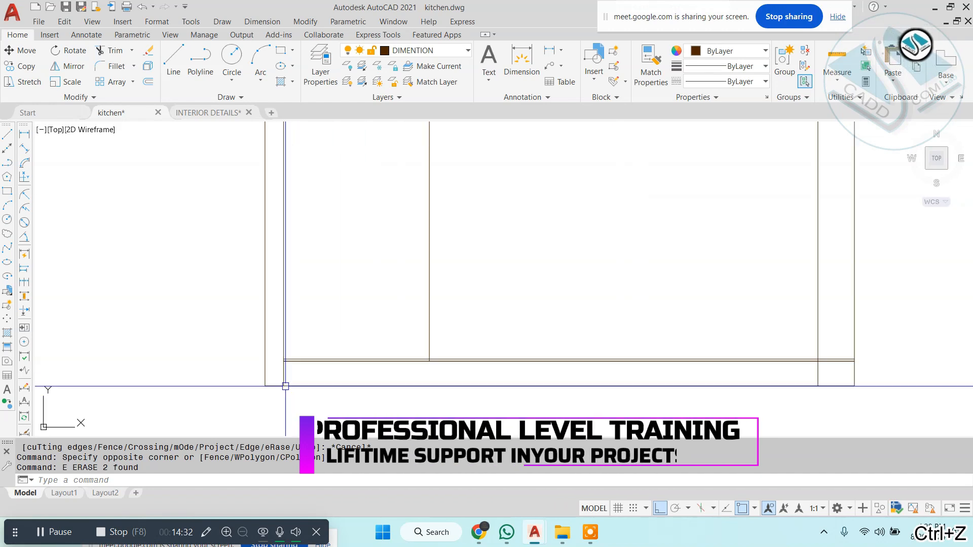
text(REc)
key(Return)
scroll(317, 359, down, 4)
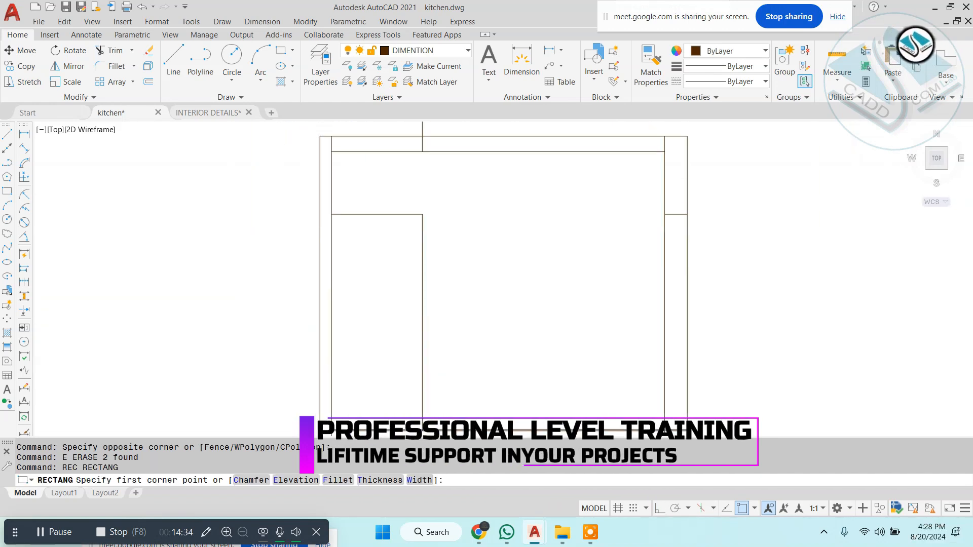
click(331, 214)
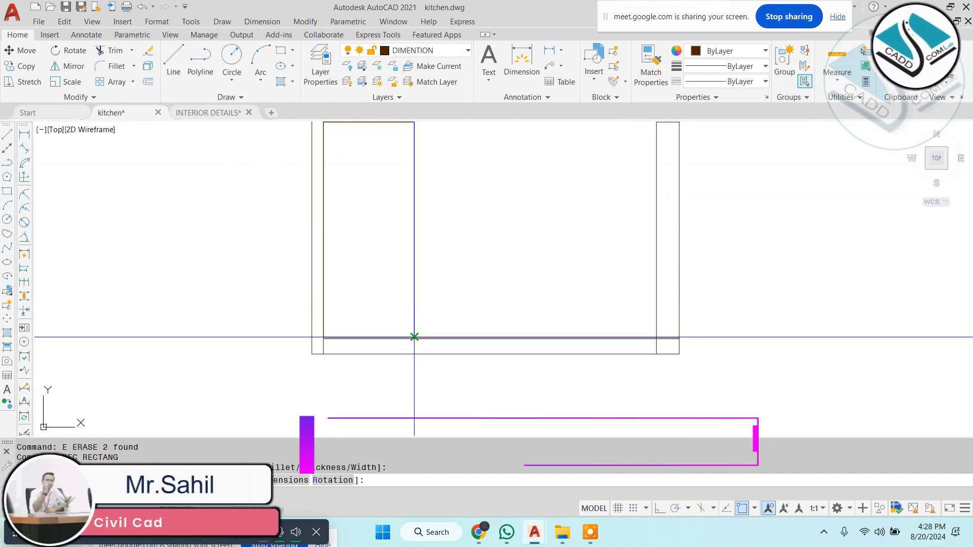
scroll(412, 337, up, 5)
key(Escape)
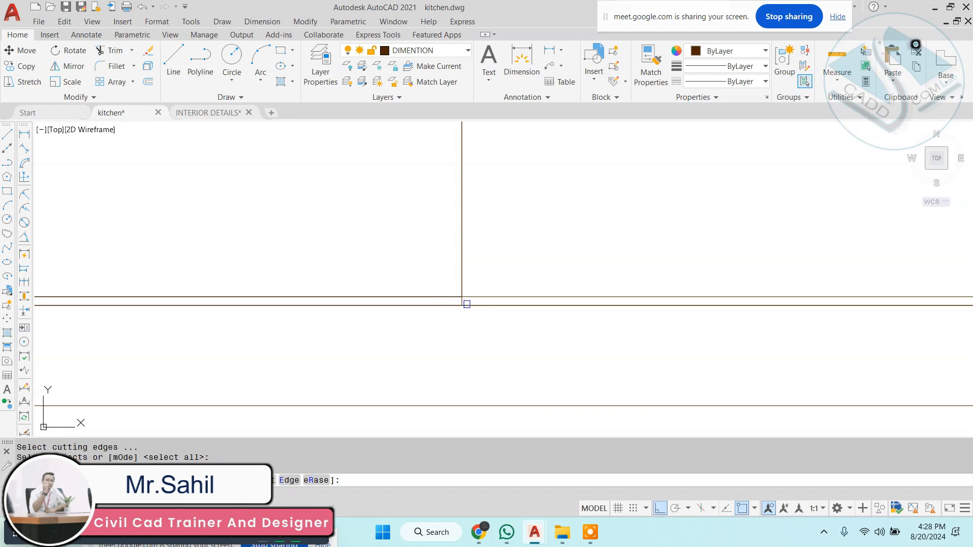
Trim the end of the door's right line between the two floor finish lines
scroll(466, 304, up, 5)
click(463, 302)
click(384, 305)
scroll(470, 327, down, 12)
click(467, 322)
key(Escape)
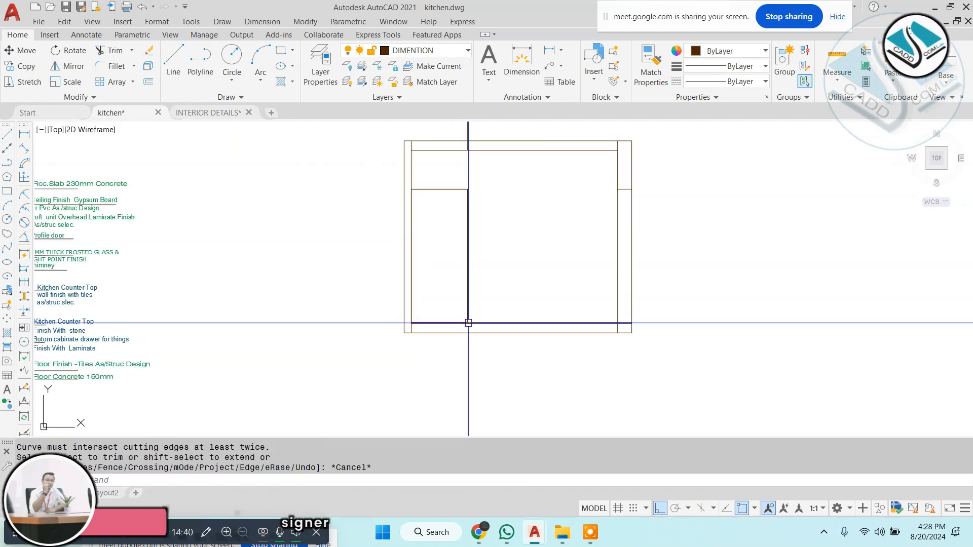
Offset the door rectangle 2" inward to form the door frame
text(o)
key(Return)
text(2)
key(Return)
scroll(477, 203, up, 2)
click(460, 184)
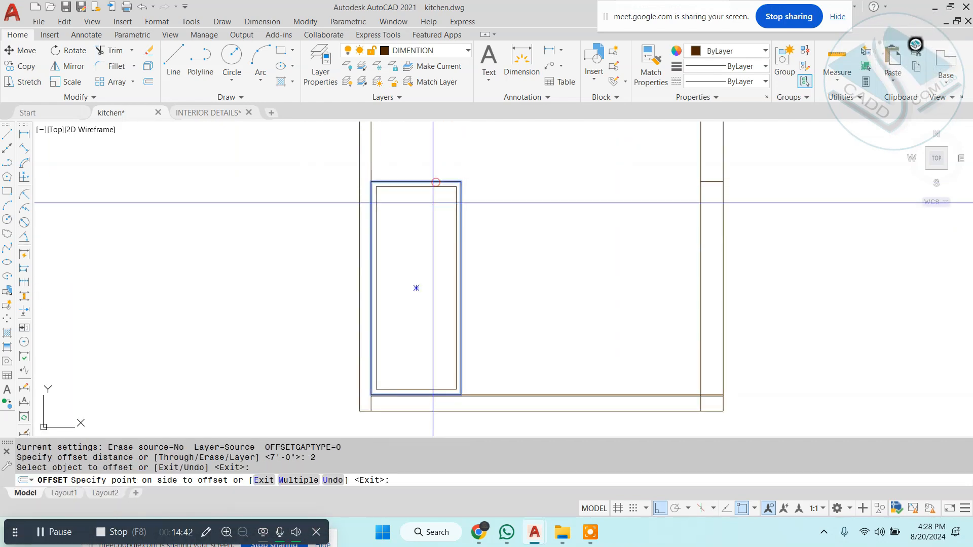
click(431, 218)
key(Escape)
Explode the outer and inner door frame rectangles
key(Escape)
middle_drag(434, 375, 448, 272)
text(x)
click(461, 299)
click(454, 254)
key(Return)
Remove the inner frame's bottom line and extend its two side lines down to the floor finish line
scroll(452, 287, up, 5)
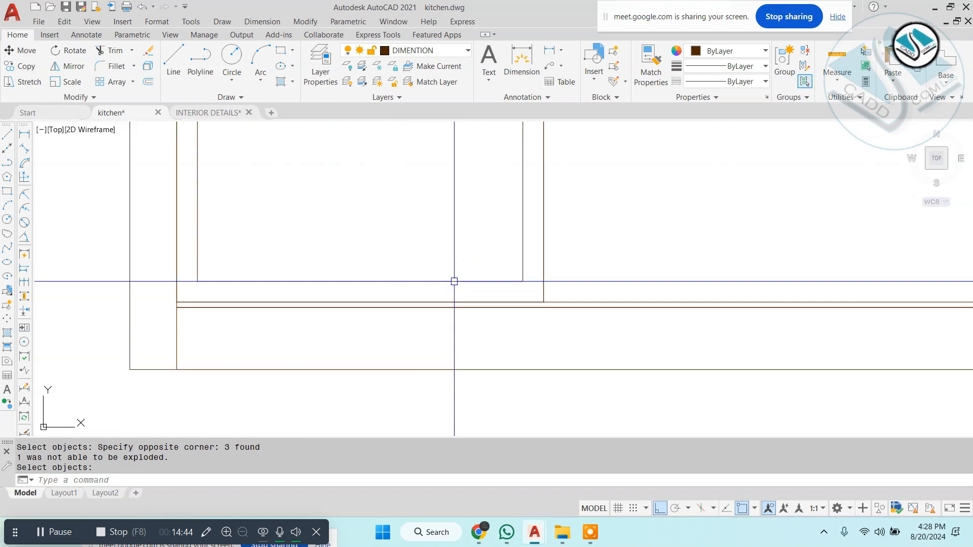
text(Ex)
key(Return)
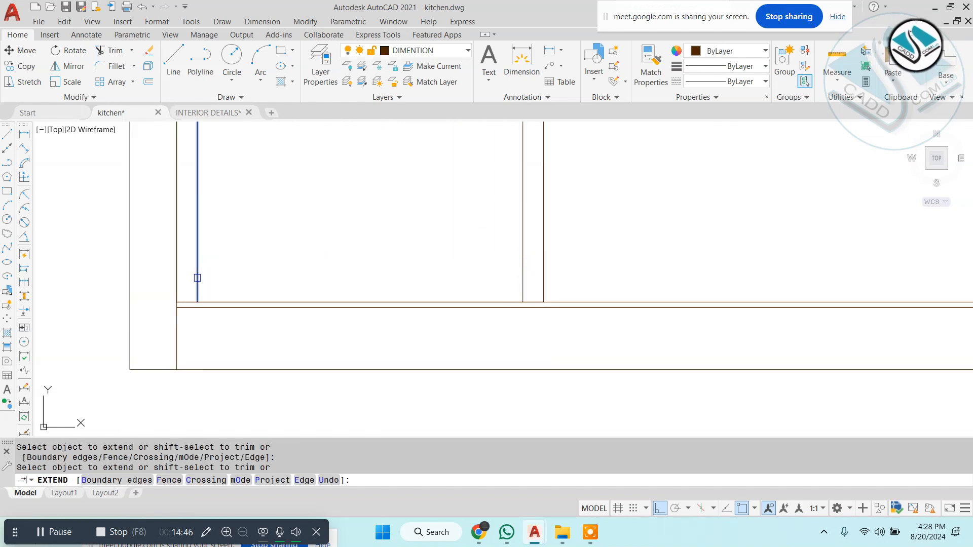
click(197, 278)
scroll(337, 287, down, 12)
key(Escape)
Erase the leftover 7' line piece in the right wall and the leftover vertical line above the door
middle_drag(425, 217, 391, 282)
scroll(390, 282, up, 4)
click(456, 212)
click(580, 277)
text(e)
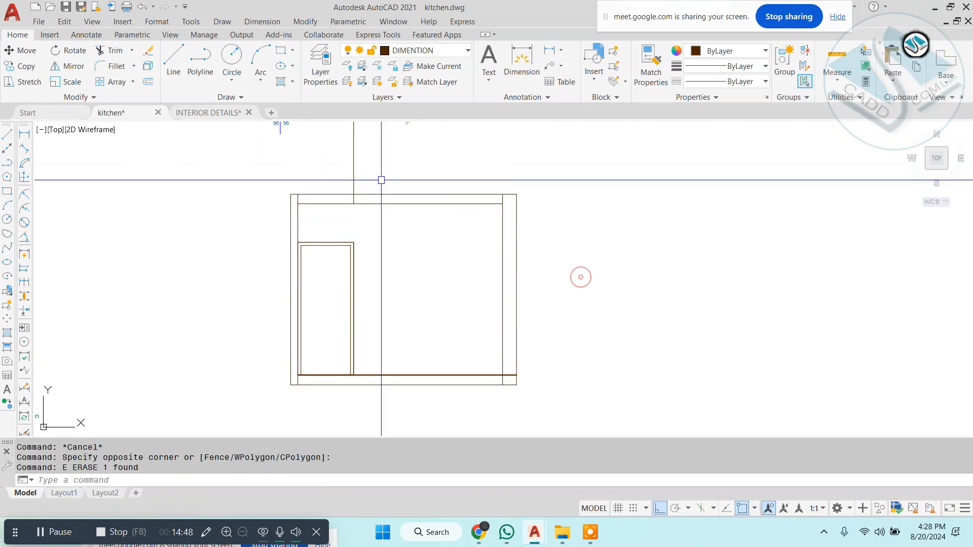
click(381, 180)
click(276, 171)
text(e)
key(Escape)
Draw vertical construction lines through both edges of the WK1 window opening in the rotated plan
scroll(441, 264, down, 6)
scroll(423, 159, up, 6)
middle_drag(410, 154, 415, 218)
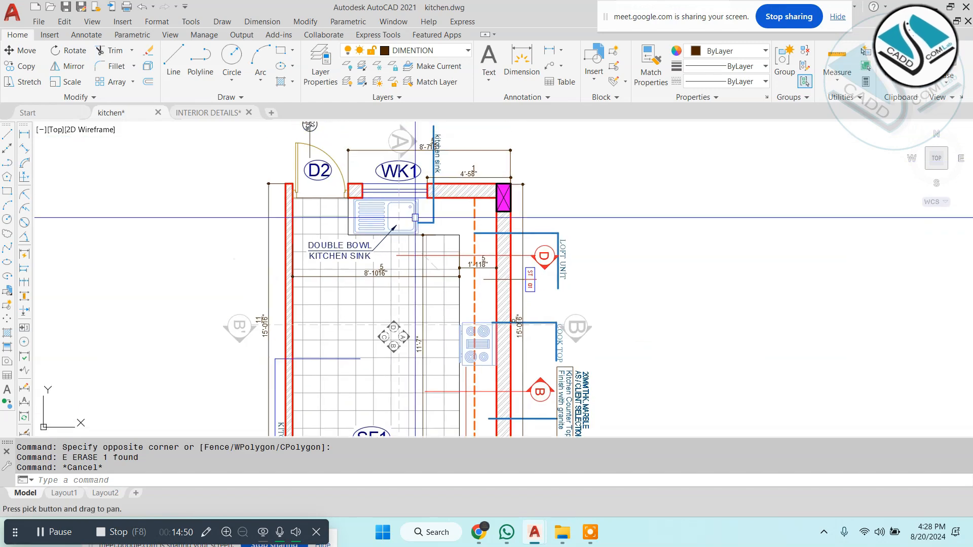
text(l)
scroll(368, 179, up, 4)
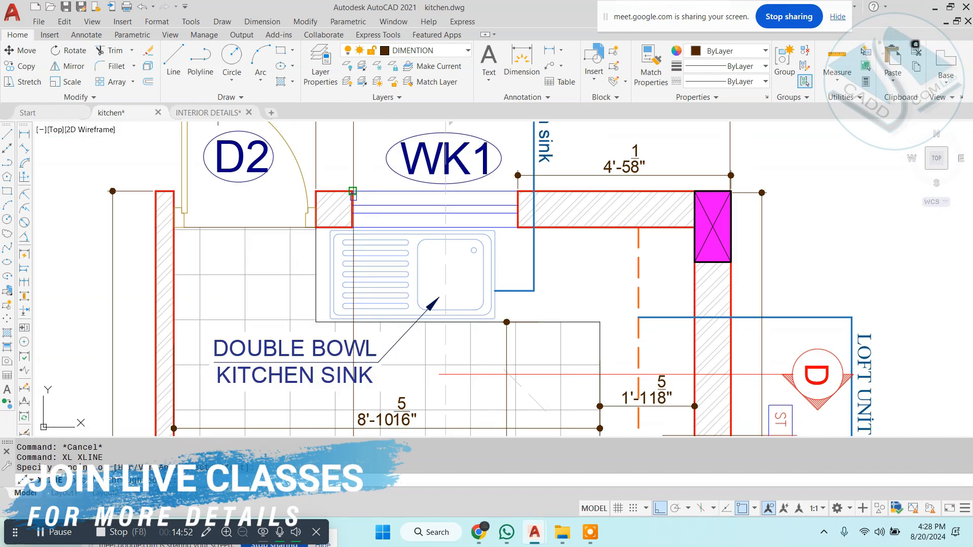
scroll(470, 178, down, 5)
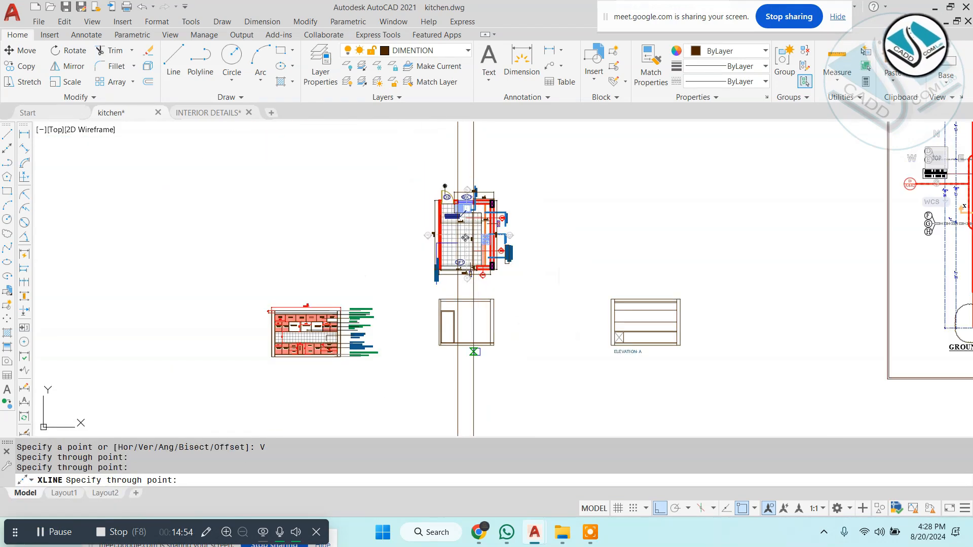
scroll(463, 224, up, 3)
scroll(440, 278, down, 2)
key(Escape)
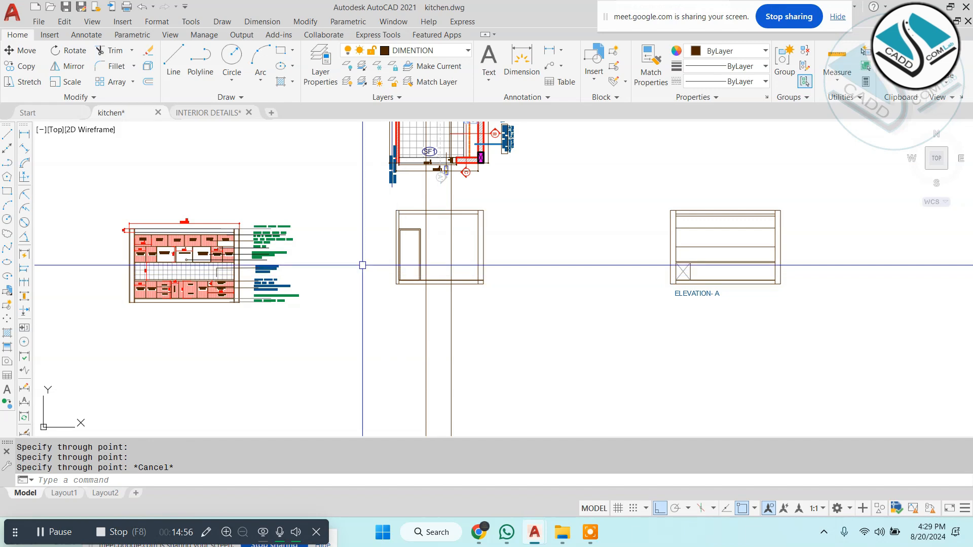
Draw horizontal construction lines through the top and underside of the countertop in Elevation A
text(xl)
key(Return)
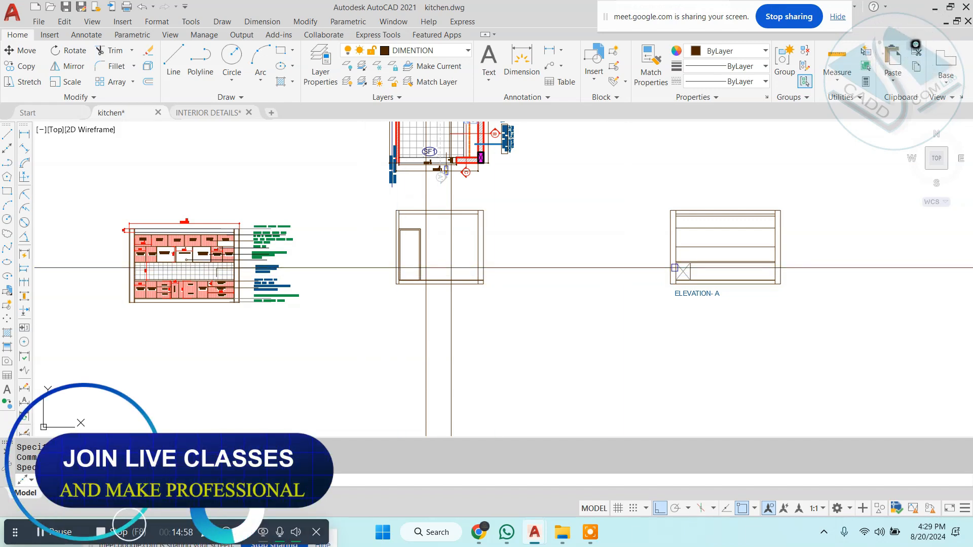
scroll(674, 268, up, 10)
text(H)
key(Return)
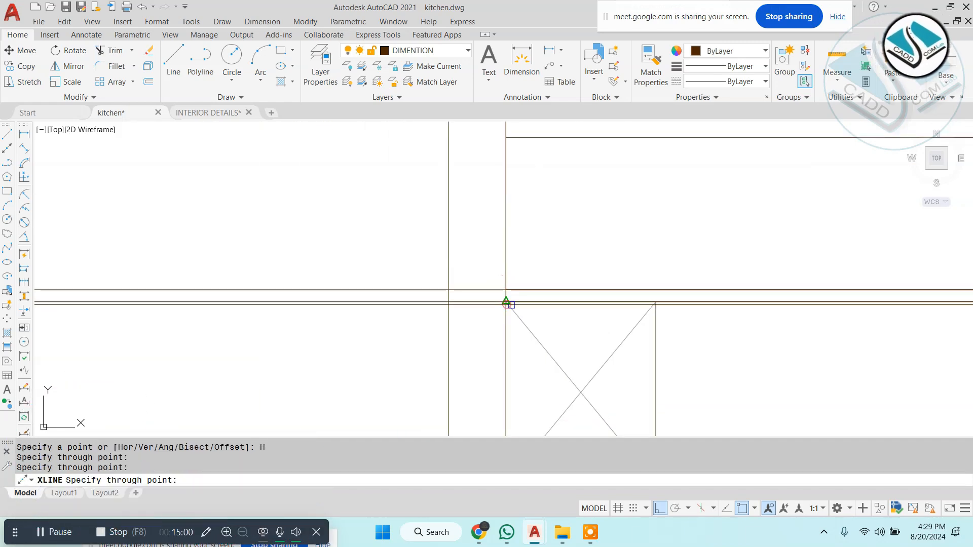
key(Escape)
scroll(506, 303, down, 5)
key(Escape)
key(Escape)
Trim the two countertop lines to run only between the door frame and the right wall of the new elevation
scroll(372, 293, up, 4)
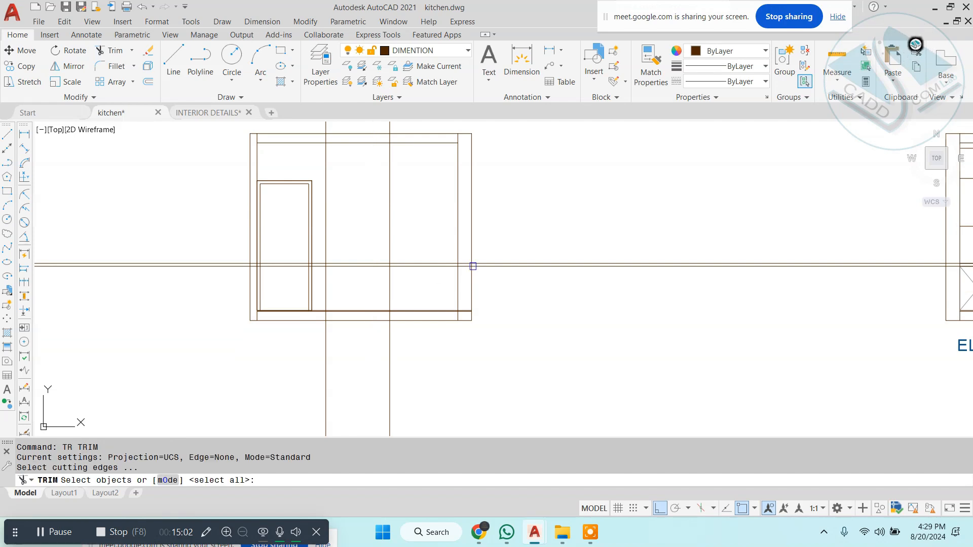
key(Return)
click(502, 246)
click(545, 326)
scroll(475, 263, up, 4)
click(447, 296)
scroll(446, 294, down, 5)
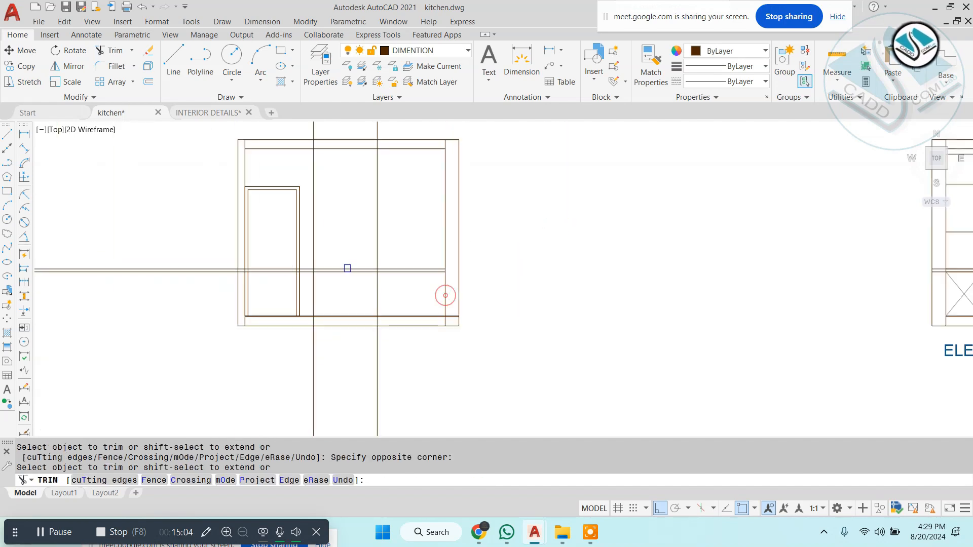
scroll(359, 232, up, 6)
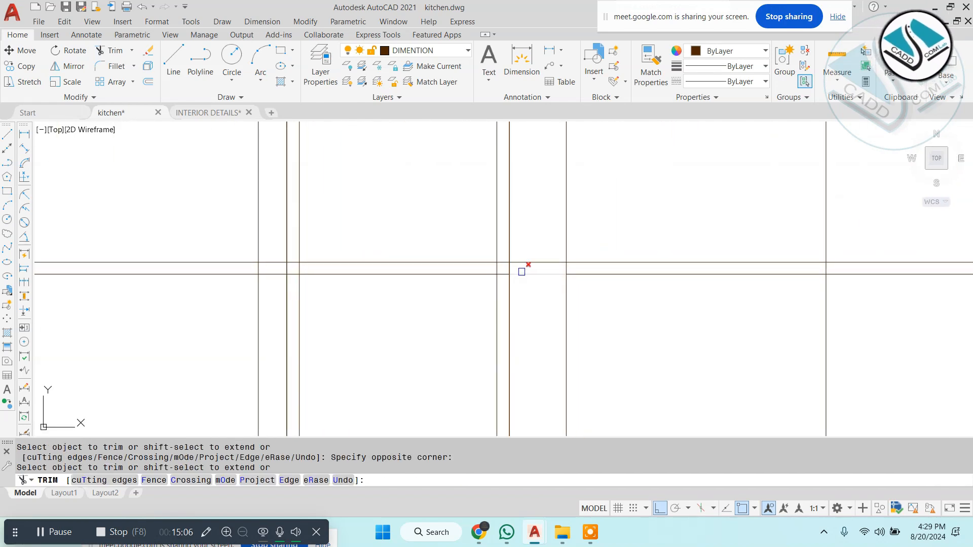
scroll(469, 233, up, 3)
scroll(509, 268, down, 8)
key(Escape)
Erase the leftover countertop line pieces to the left of the new elevation
click(299, 237)
click(220, 306)
text(e)
key(space)
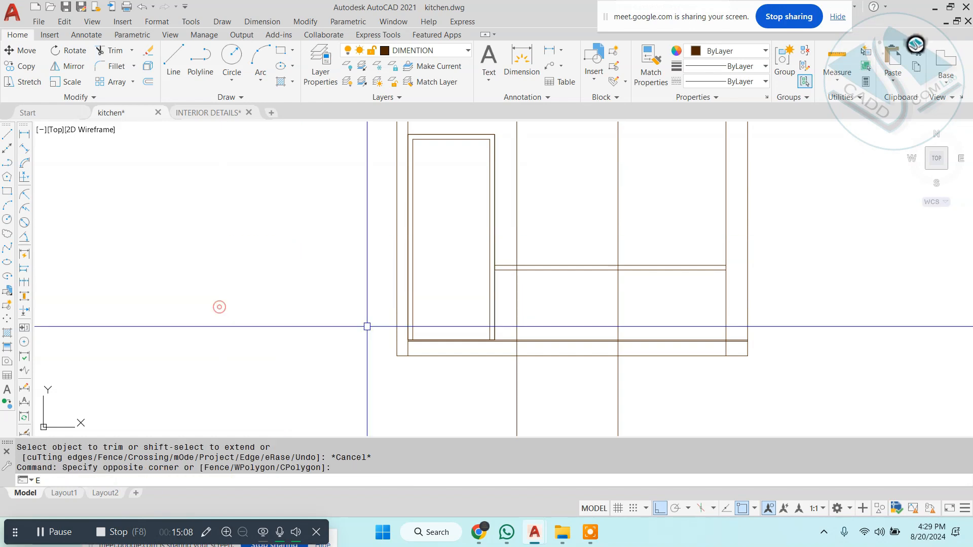
Draw a horizontal line from the door frame's upper corner across both window construction lines to mark the window head
middle_drag(465, 363, 443, 325)
scroll(442, 324, down, 4)
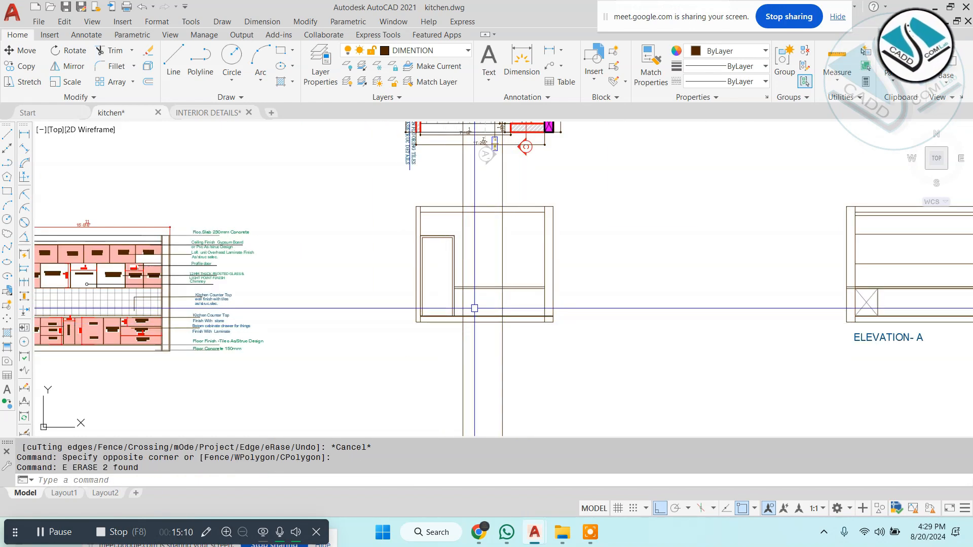
scroll(474, 308, up, 5)
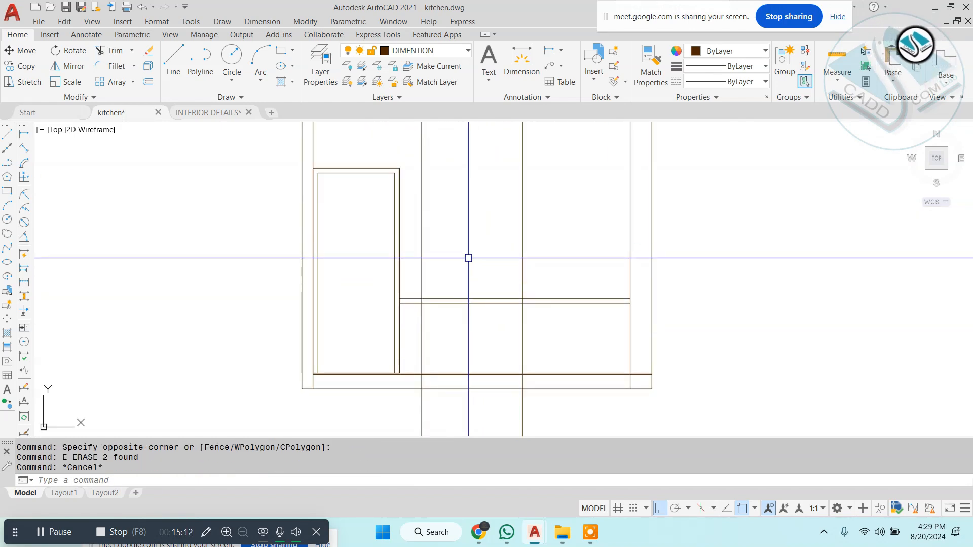
text(L)
key(Return)
scroll(395, 176, up, 2)
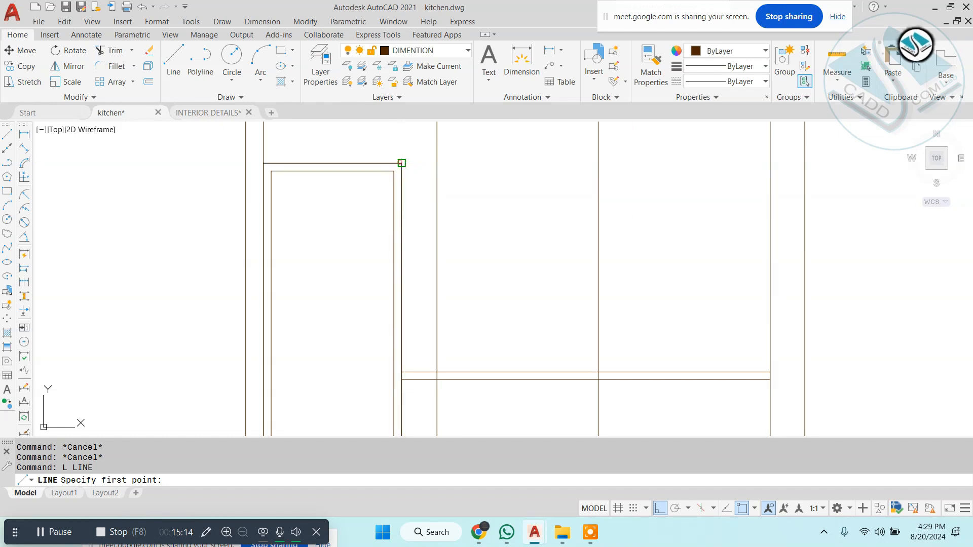
click(401, 163)
click(718, 175)
key(Escape)
key(Escape)
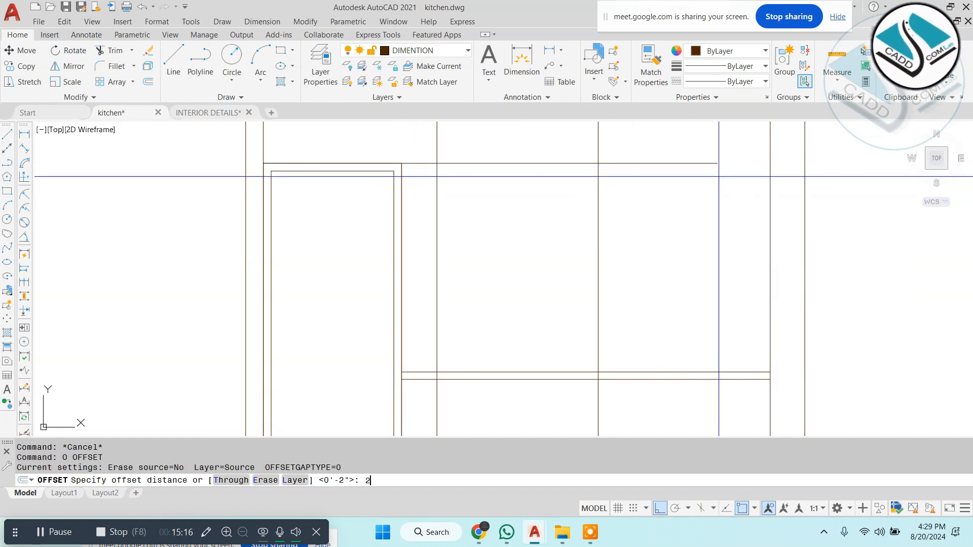
Try a window sill line by offsetting the countertop's top line 2'6" upward, and erase it
text(")
key(Return)
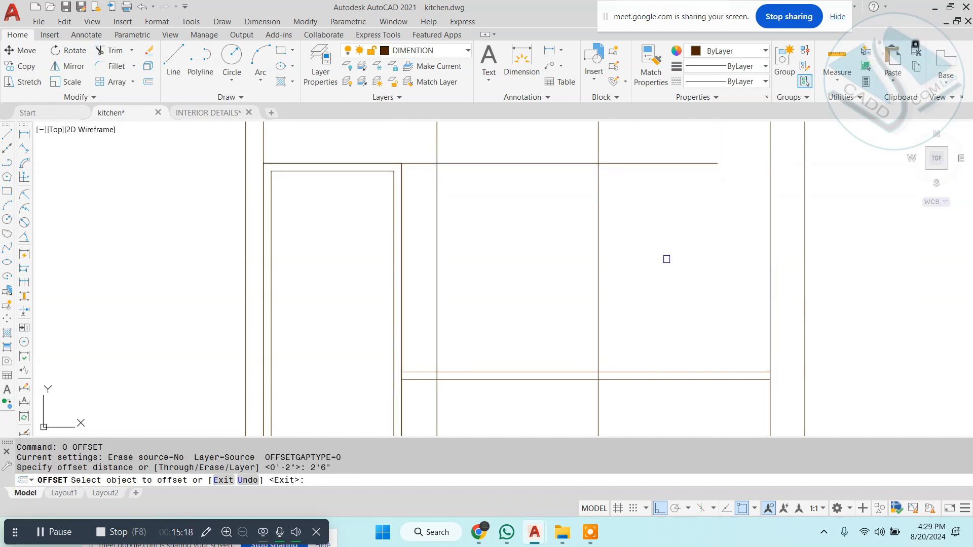
click(644, 373)
click(649, 332)
key(Escape)
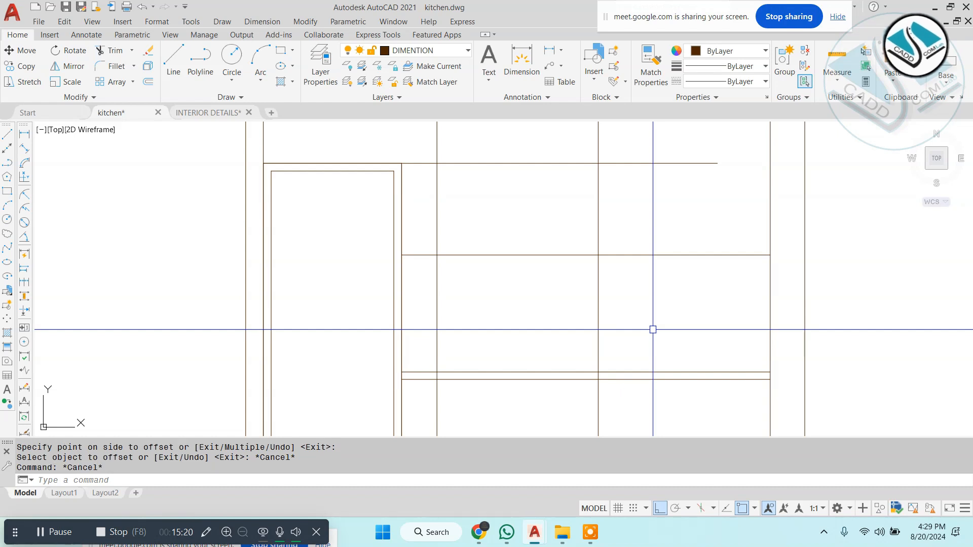
key(Escape)
key(Escape)
click(626, 245)
click(621, 289)
text(e)
key(Return)
key(Escape)
Offset the countertop's top line 2' upward to mark the window sill
text(o)
key(Return)
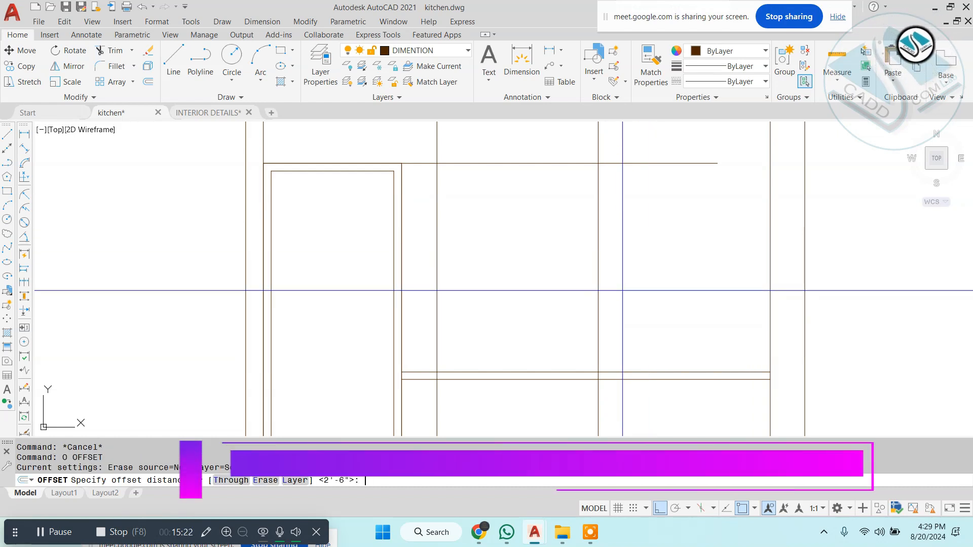
text(2')
key(Return)
click(638, 372)
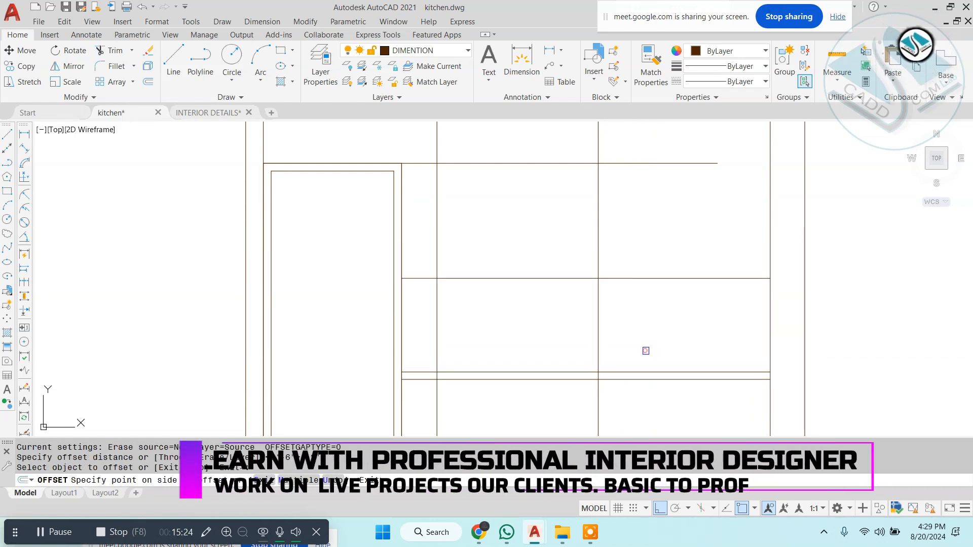
click(636, 330)
key(Escape)
Trim the head, sill and vertical construction lines to leave a closed window rectangle beside the door
click(654, 305)
click(423, 310)
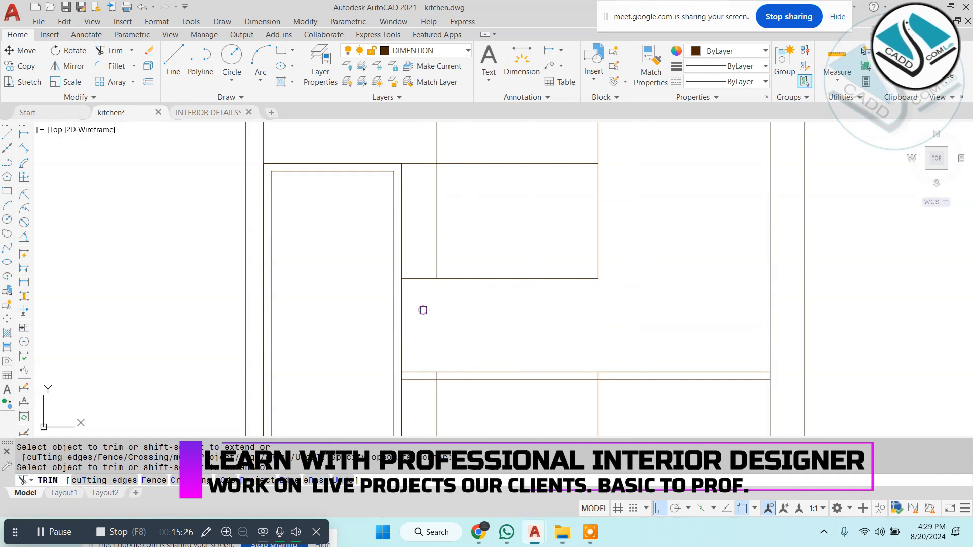
click(423, 285)
click(417, 136)
click(419, 127)
click(649, 152)
scroll(649, 172, down, 5)
key(Escape)
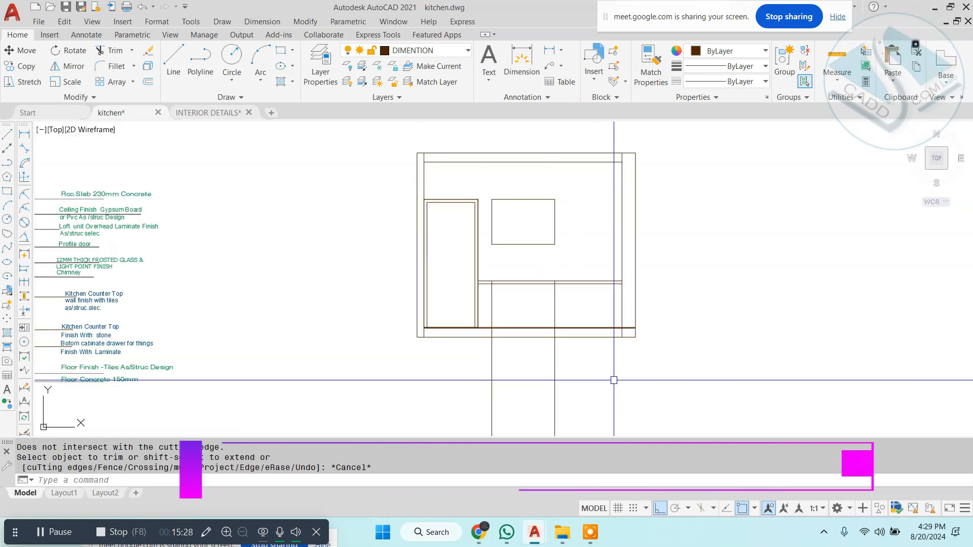
Erase the two leftover vertical construction lines below the window
click(578, 354)
click(463, 408)
text(e)
key(Return)
Join the lines of the window rectangle into a single outline
text(j)
key(Return)
scroll(515, 197, up, 5)
click(628, 175)
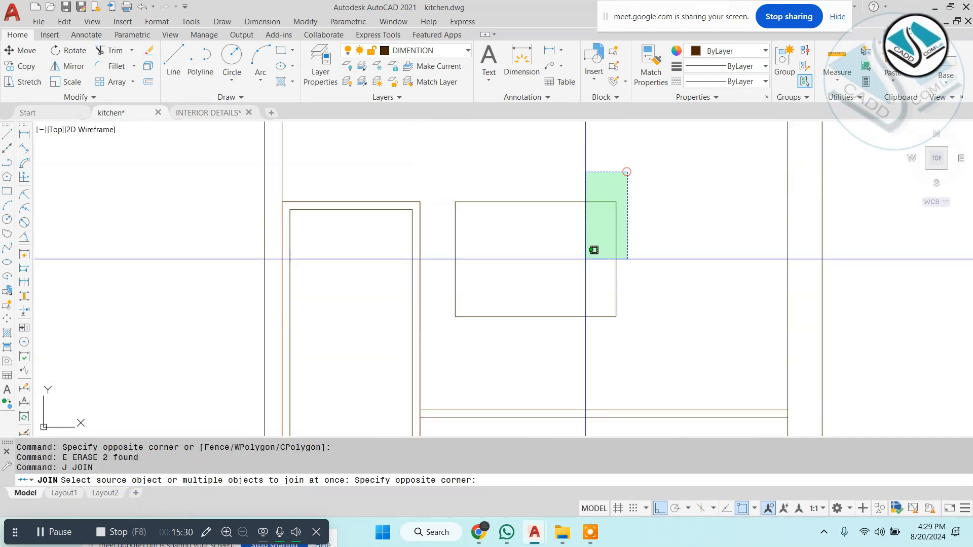
click(591, 250)
key(Return)
key(Escape)
Offset the window outline 2" inward to form the frame
text(o)
text(2)
key(Return)
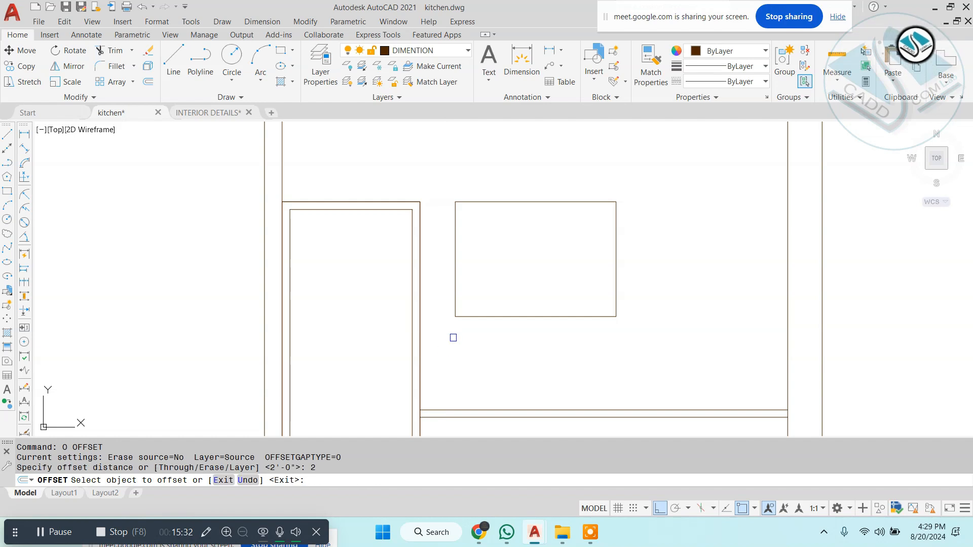
click(506, 203)
click(508, 257)
key(Escape)
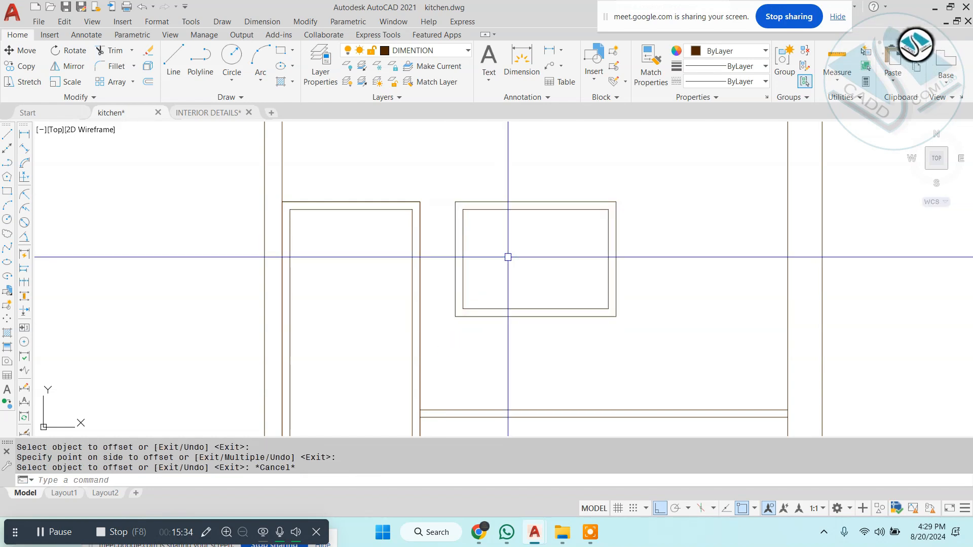
Offset the inner window frame outline 0.5" inward
key(Return)
scroll(541, 226, up, 4)
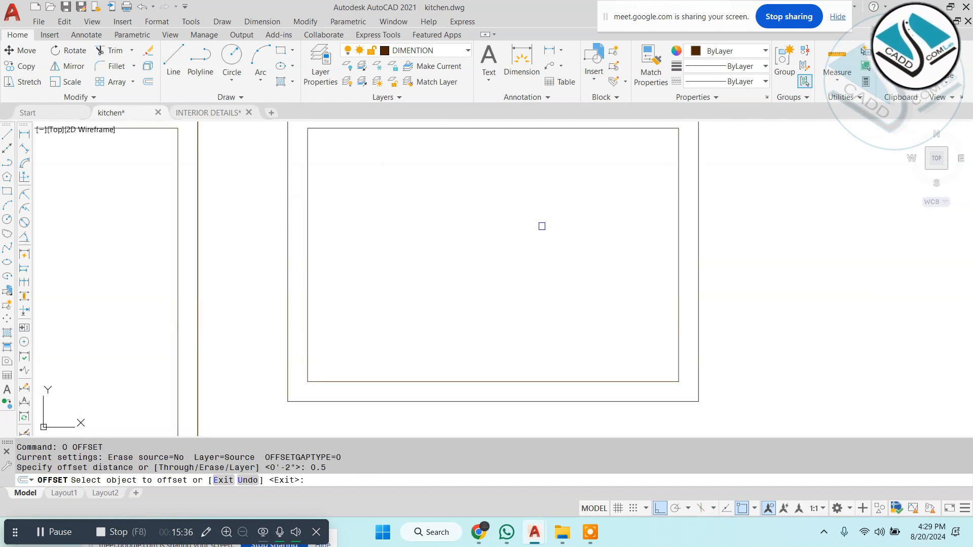
click(471, 131)
click(485, 202)
key(Escape)
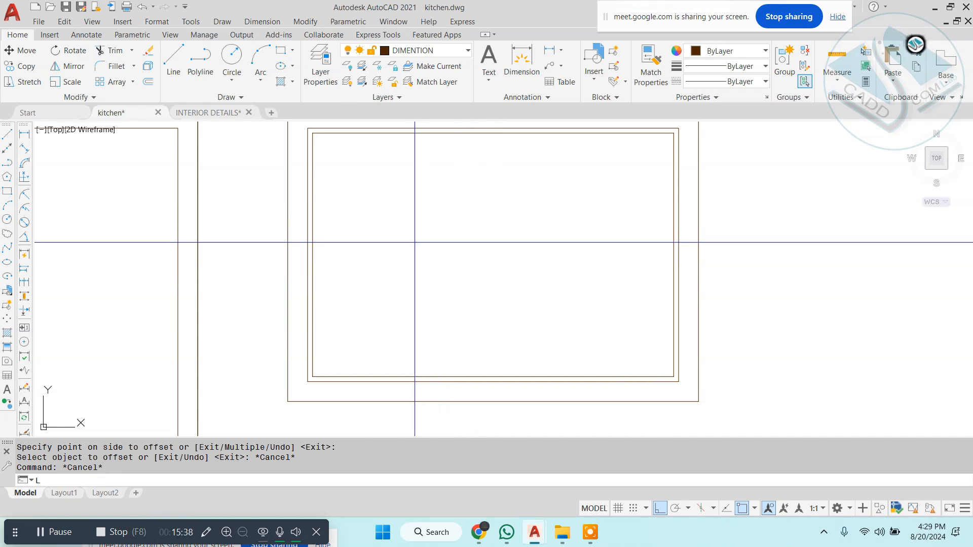
Draw three short parallel slanted lines as a glass symbol inside the window, with Ortho off
key(Return)
click(412, 236)
scroll(455, 229, up, 4)
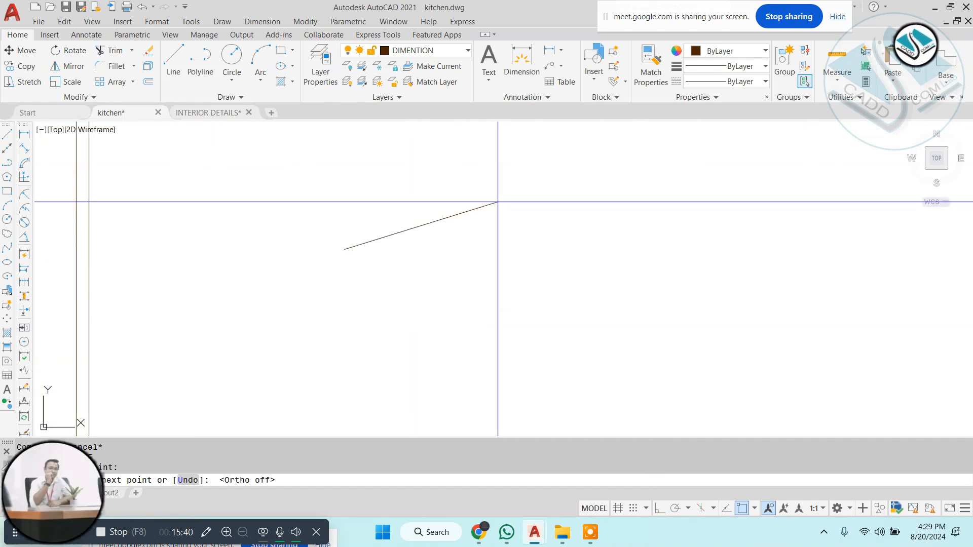
click(495, 193)
key(Escape)
scroll(433, 241, up, 2)
text(l)
key(Return)
click(383, 247)
click(465, 216)
key(Escape)
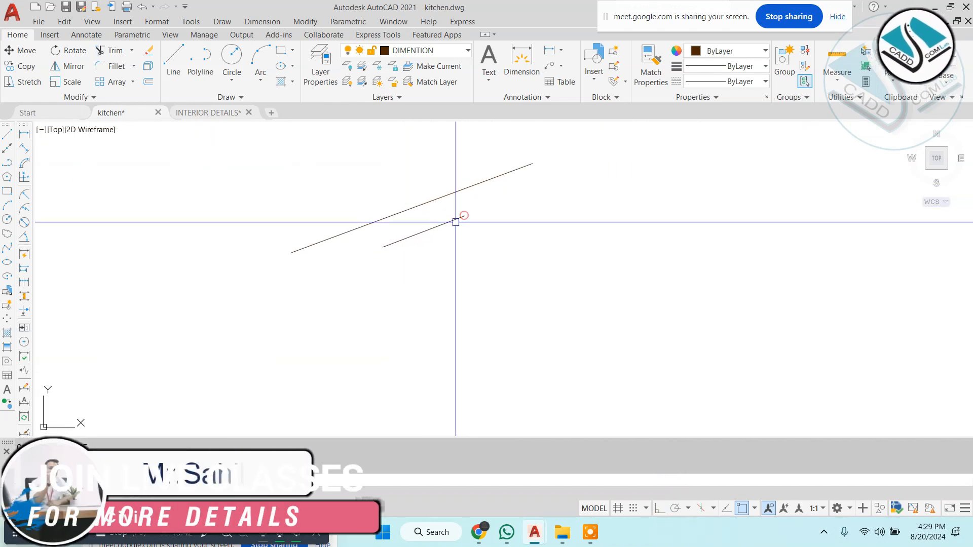
text(l)
key(Return)
click(308, 290)
key(Escape)
Group the three slanted glass lines and set their colour to dark grey 99,100,102
click(527, 195)
click(312, 308)
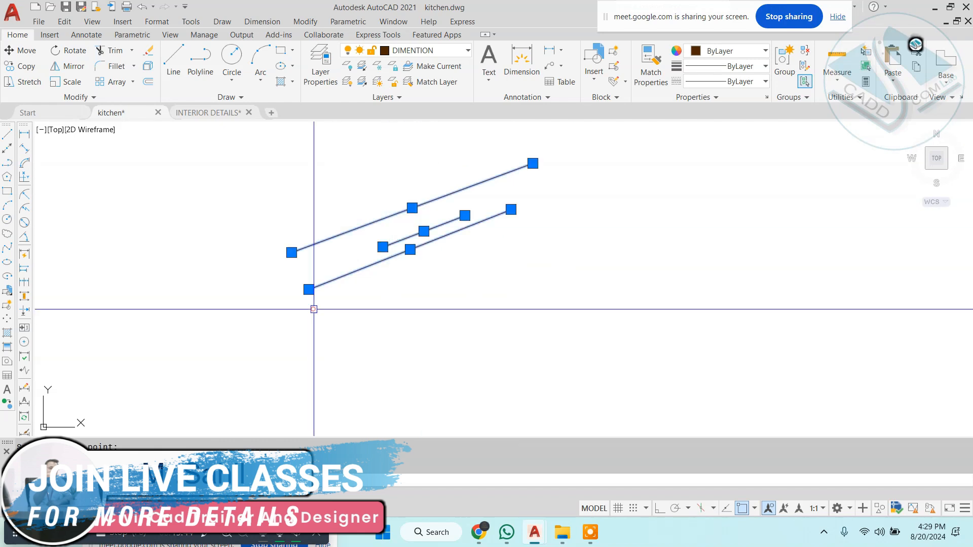
click(547, 235)
click(402, 173)
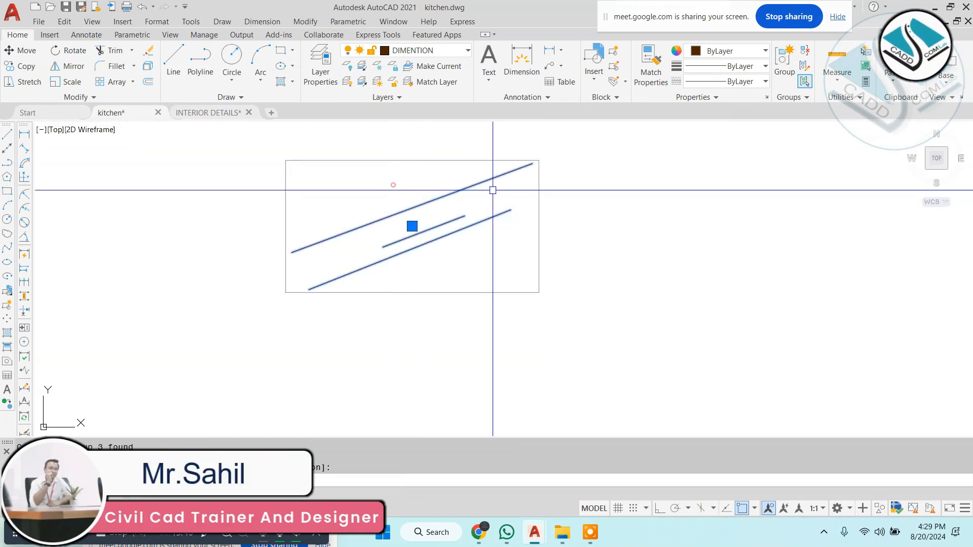
click(744, 52)
click(692, 113)
key(Escape)
Copy the glass line group to the lower right area of the window pane
click(560, 255)
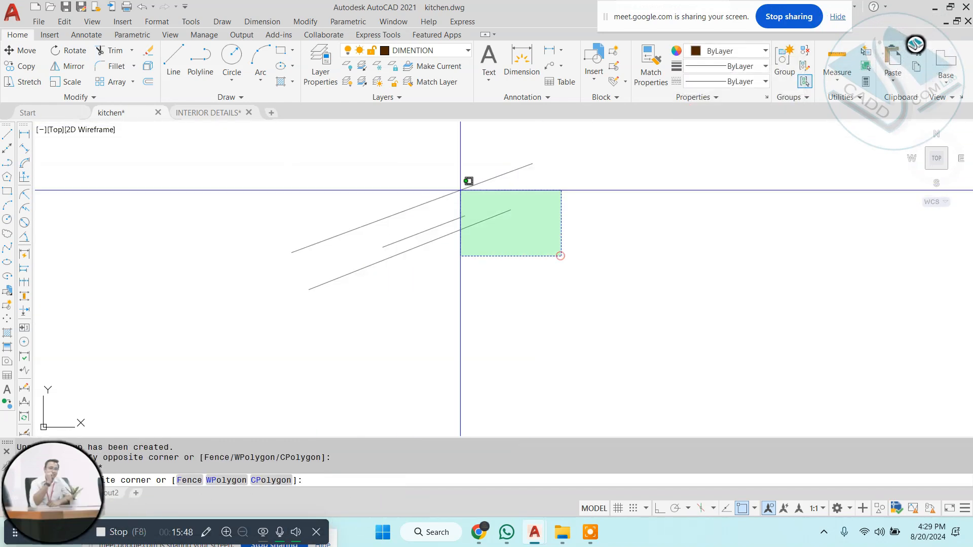
click(419, 185)
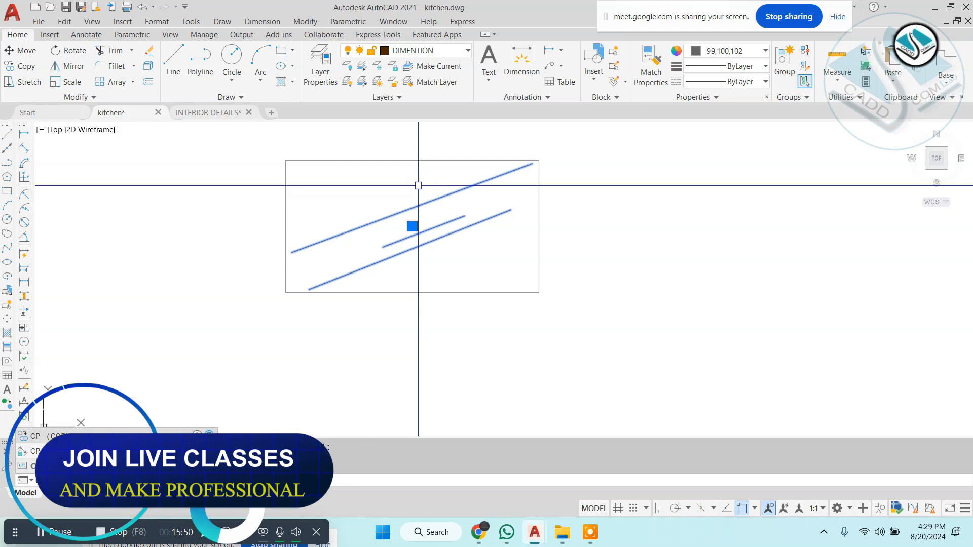
text(co)
key(Return)
click(430, 242)
scroll(420, 212, down, 4)
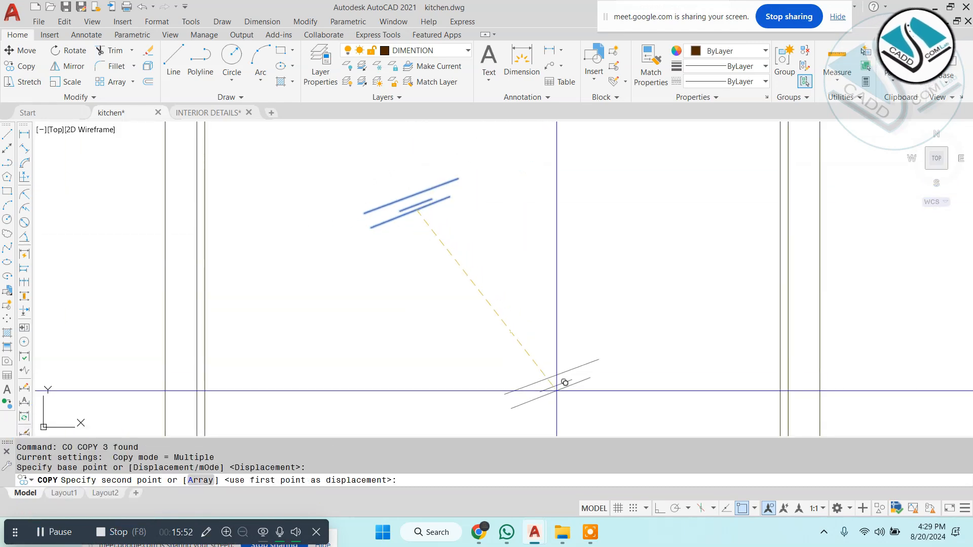
click(569, 398)
key(Escape)
scroll(545, 297, down, 9)
key(Escape)
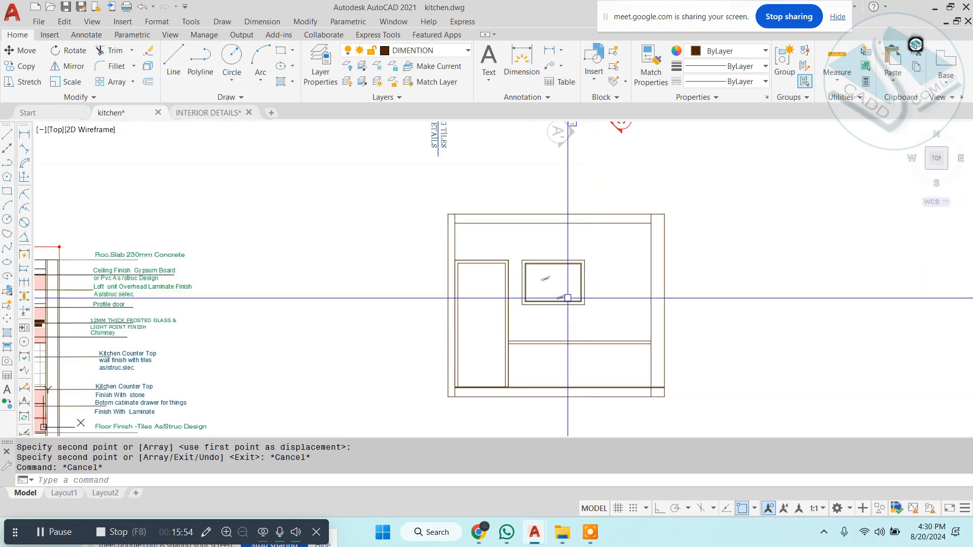
Draw a vertical construction line through the inner corner of the counter beside the sink in the plan
scroll(569, 304, down, 5)
middle_drag(586, 143, 539, 272)
scroll(514, 258, up, 10)
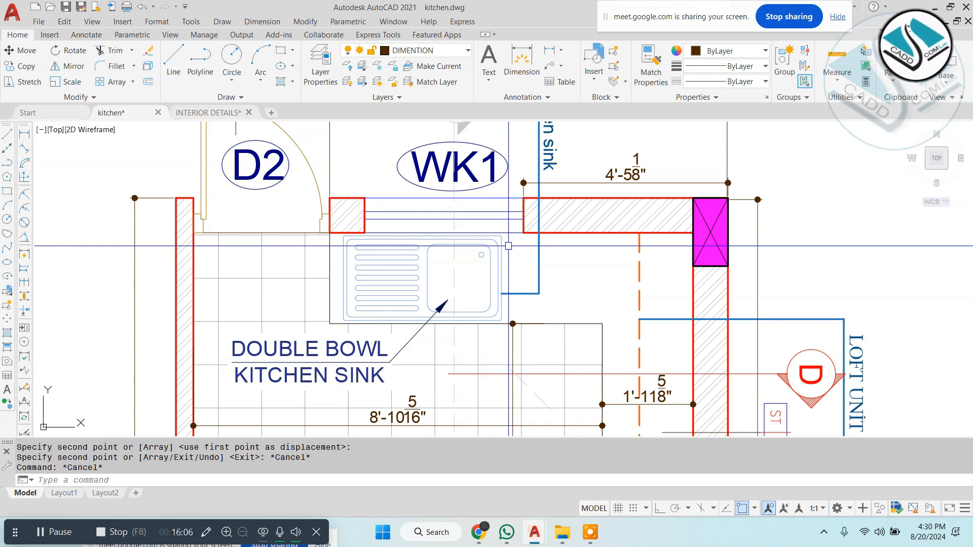
scroll(508, 246, down, 10)
key(Escape)
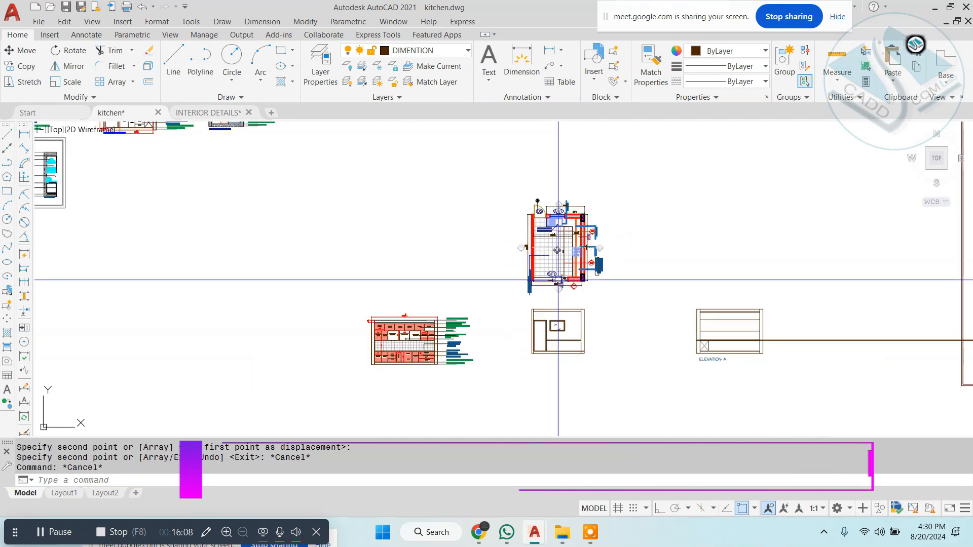
scroll(573, 326, up, 6)
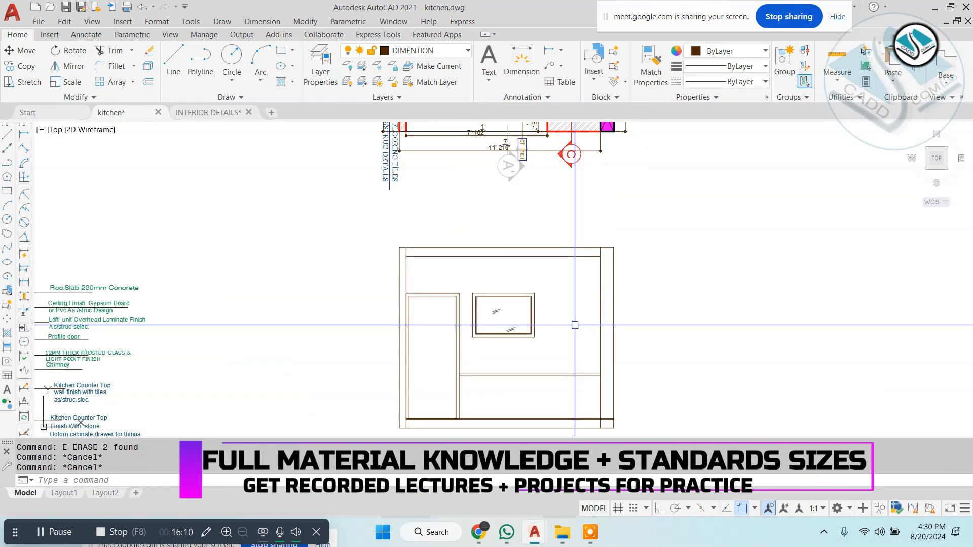
scroll(570, 311, down, 5)
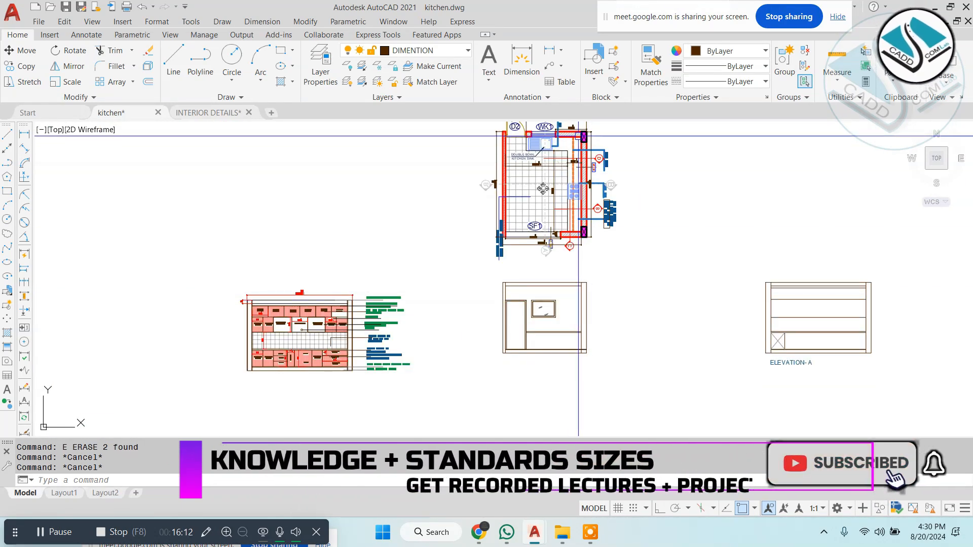
scroll(580, 139, up, 4)
scroll(587, 147, up, 3)
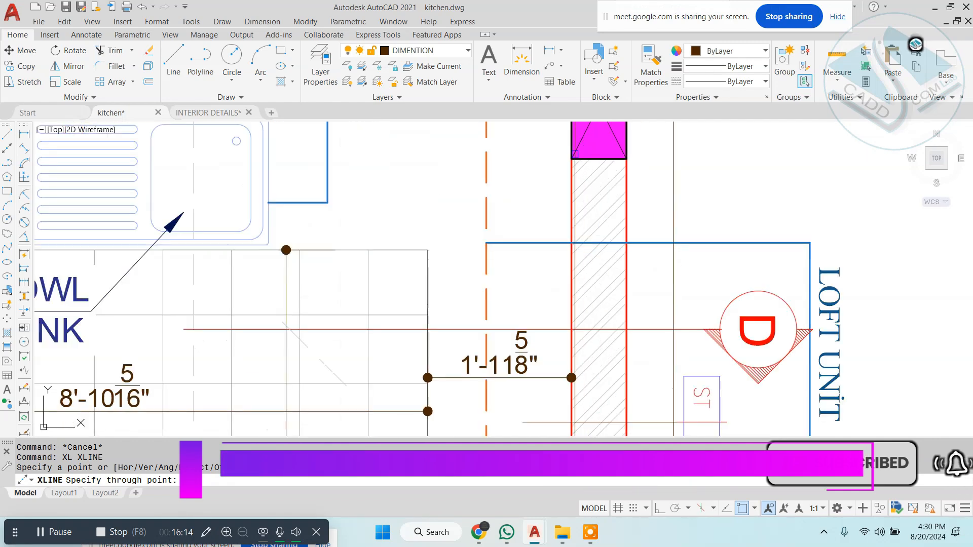
click(425, 246)
key(Escape)
scroll(517, 185, down, 4)
middle_drag(552, 348, 506, 311)
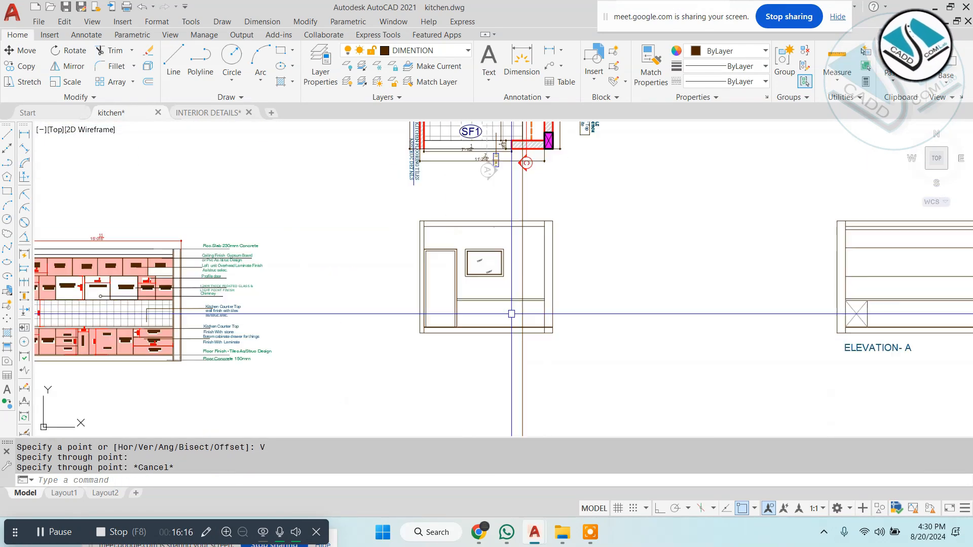
Trim the counter-edge construction line at the countertop and the floor line of the new elevation
key(Escape)
key(Escape)
scroll(525, 313, up, 3)
key(space)
scroll(536, 275, up, 3)
click(547, 248)
click(493, 252)
click(486, 305)
middle_drag(547, 285, 547, 128)
scroll(541, 293, up, 7)
scroll(553, 213, down, 7)
key(Escape)
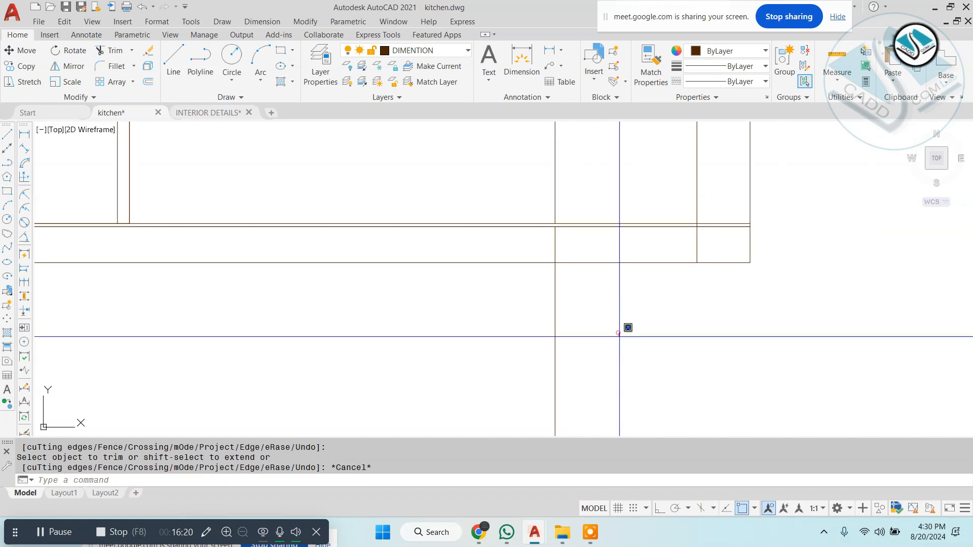
Erase the leftover piece of the counter-edge construction line below the floor
click(619, 335)
click(505, 360)
text(e)
key(space)
scroll(534, 336, down, 5)
key(Escape)
Draw a diagonal from the counter edge's top corner under the countertop down to the right wall's floor corner
text(l)
key(space)
scroll(544, 279, up, 8)
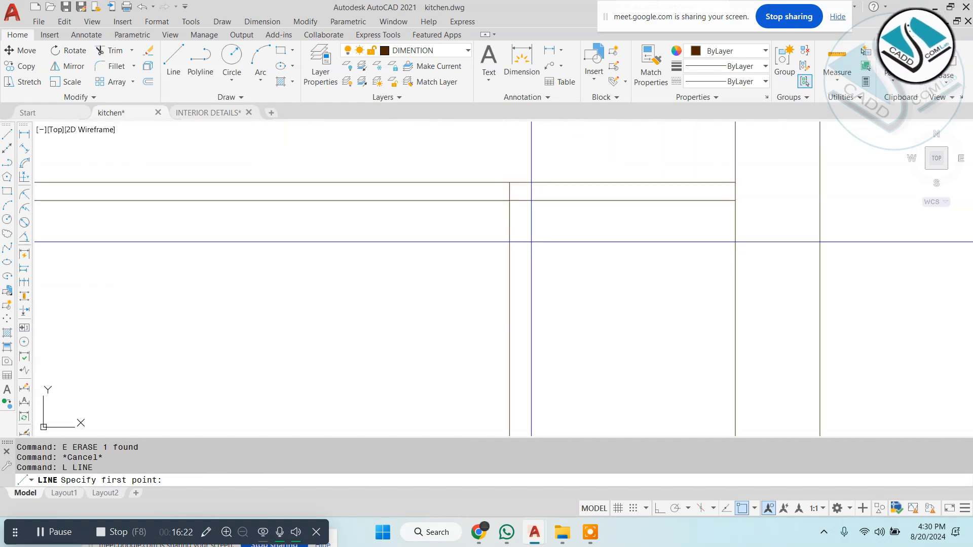
click(511, 203)
middle_drag(593, 339, 543, 207)
click(684, 339)
key(Escape)
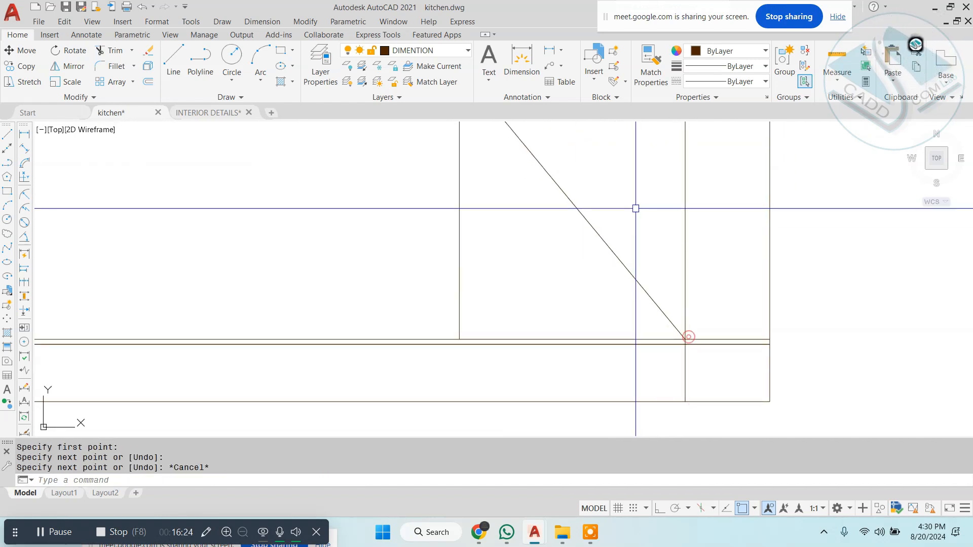
Draw the opposite diagonal from the countertop's underside at the right wall to the counter edge's floor corner
key(Escape)
middle_drag(636, 183, 611, 306)
key(space)
click(660, 189)
scroll(608, 243, down, 4)
middle_drag(562, 340, 561, 283)
scroll(498, 330, up, 2)
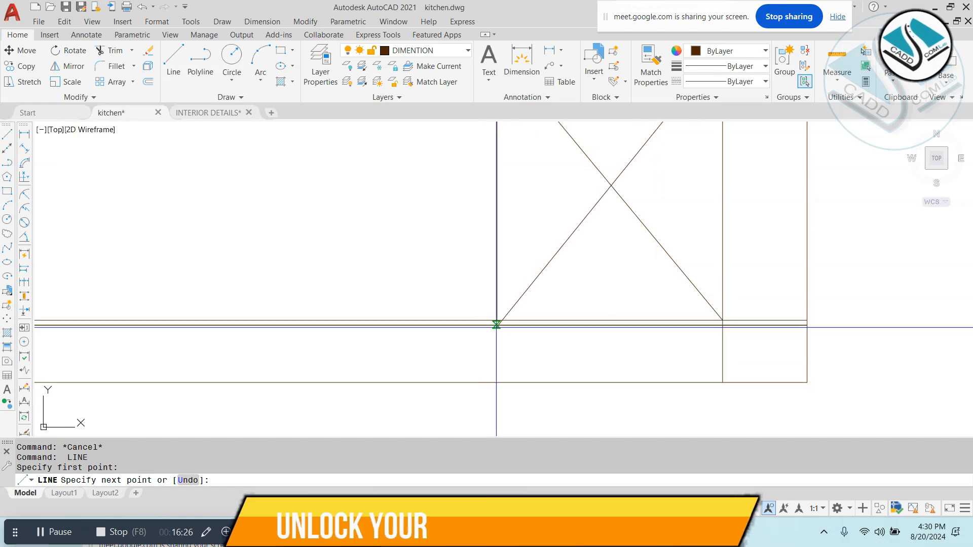
click(498, 324)
key(Escape)
Set the colour of the two crossing diagonals under the countertop to grey
click(546, 260)
click(599, 218)
click(730, 51)
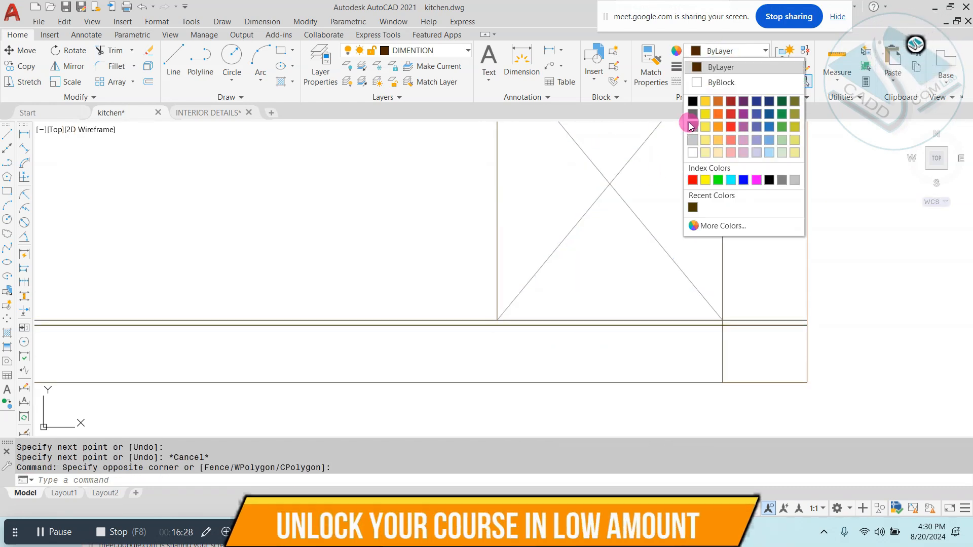
key(Escape)
key(Escape)
key(Escape)
scroll(563, 226, down, 8)
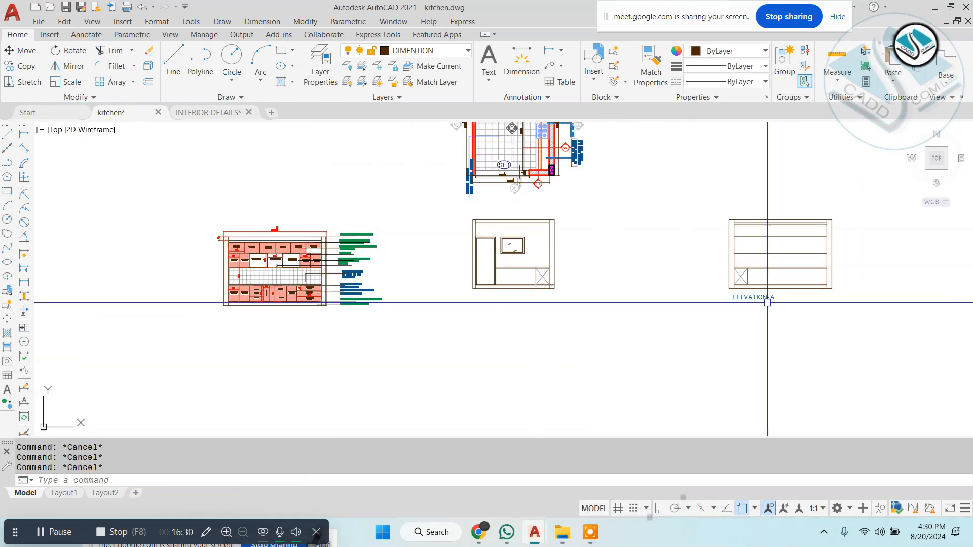
Copy the ELEVATION- A title from under Elevation A to the space below the new elevation with the door and window
scroll(765, 297, up, 4)
click(765, 297)
text(co)
click(786, 295)
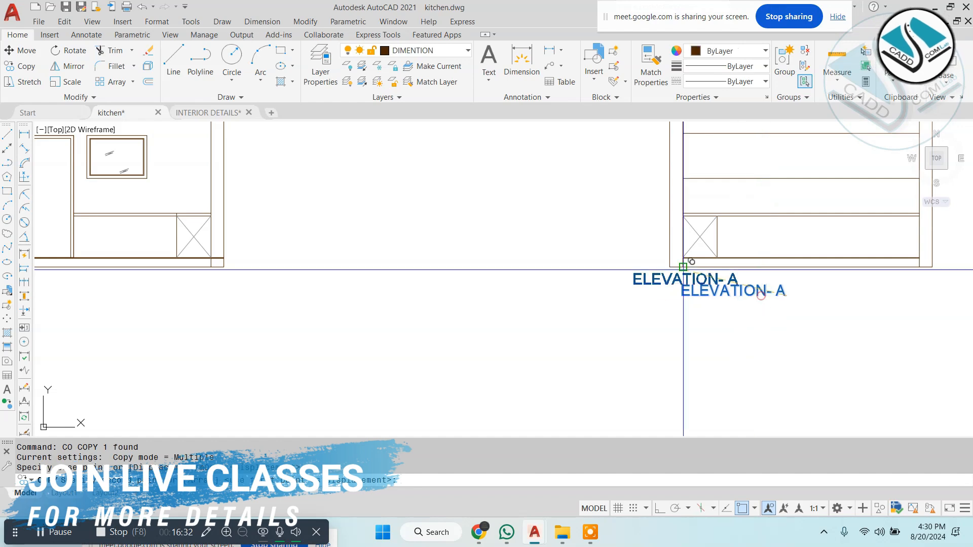
scroll(659, 266, down, 4)
scroll(405, 241, up, 4)
click(618, 347)
key(Escape)
scroll(616, 347, down, 2)
scroll(619, 347, down, 2)
middle_drag(596, 202, 552, 263)
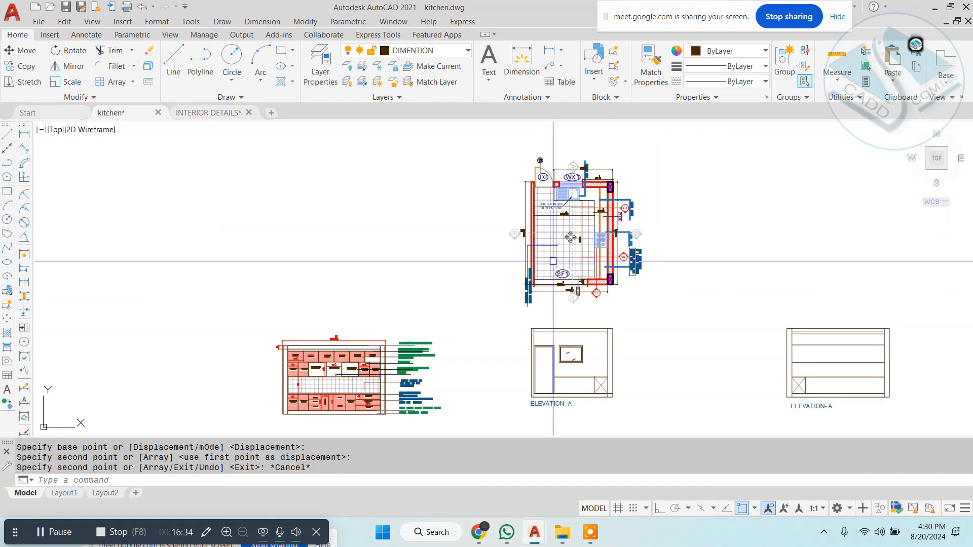
Edit the copied title under the door-and-window elevation to read ELEVATION- D
scroll(581, 190, up, 6)
scroll(548, 190, down, 6)
key(Escape)
middle_drag(525, 394, 511, 302)
scroll(522, 313, up, 5)
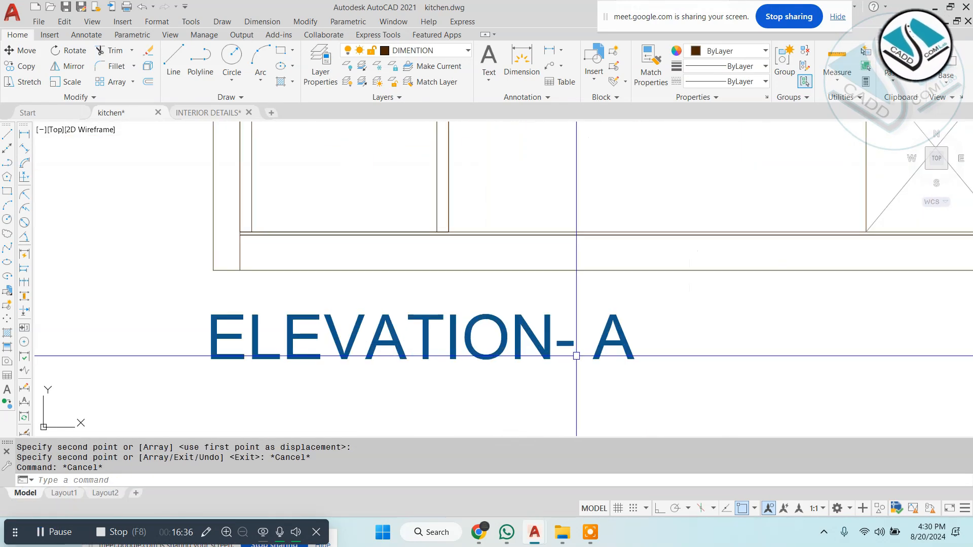
key(Escape)
double_click(624, 334)
scroll(595, 334, up, 1)
drag(594, 334, 628, 344)
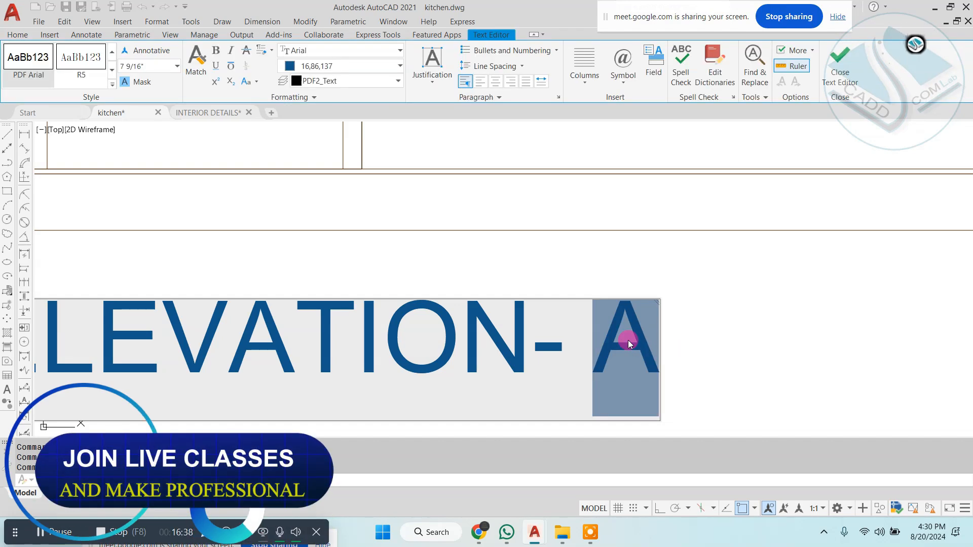
text(D)
click(732, 313)
key(Escape)
key(Escape)
scroll(569, 319, down, 11)
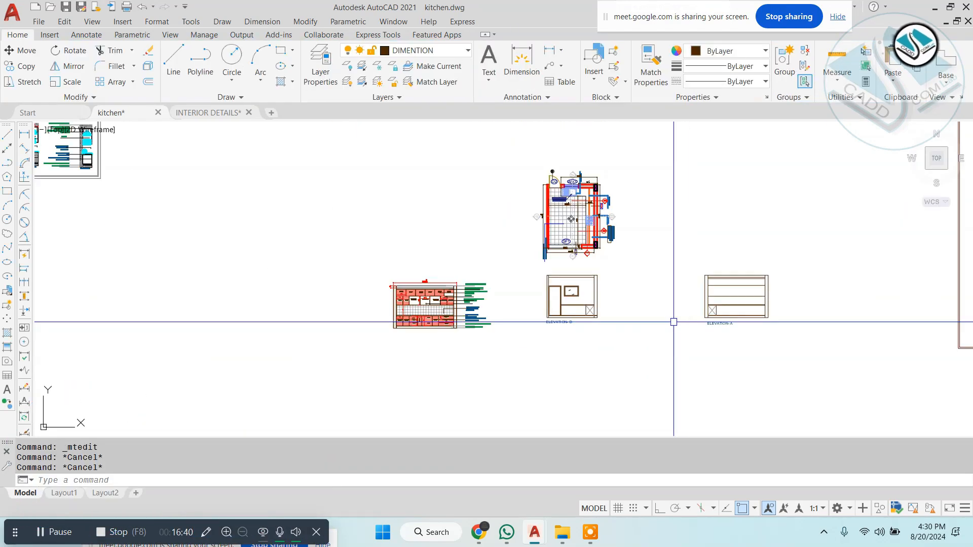
key(Escape)
Move the whole of Elevation D with its title closer to Elevation A, clear of the plan
scroll(745, 300, up, 4)
middle_drag(745, 300, 627, 300)
click(293, 211)
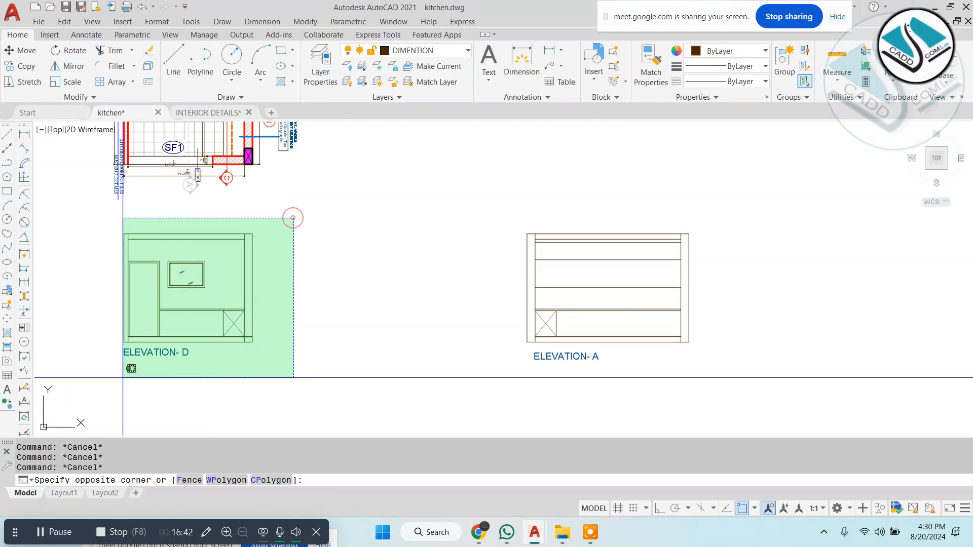
click(106, 382)
text(m)
key(Return)
click(202, 310)
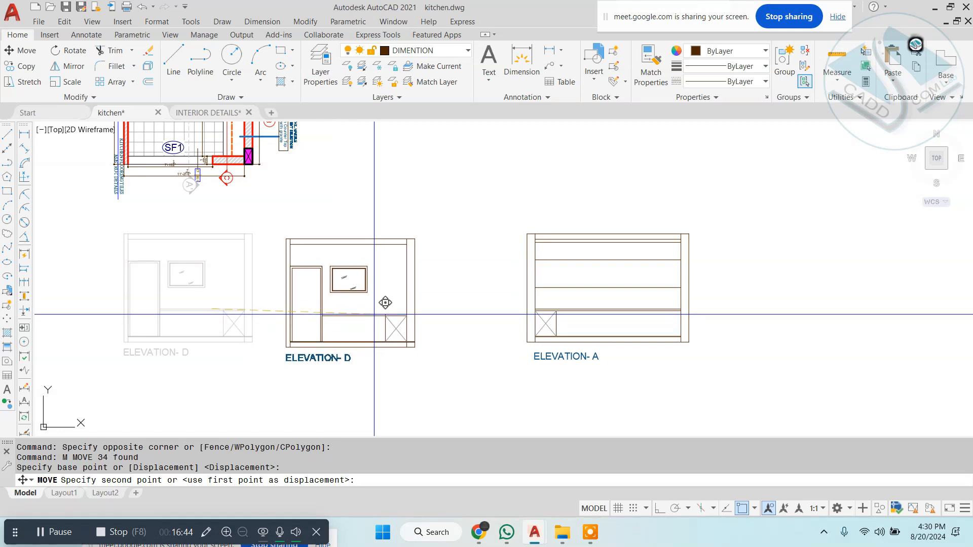
click(366, 315)
Start a hatch in Elevation D's left wall using the ANSI32 pattern
text(H)
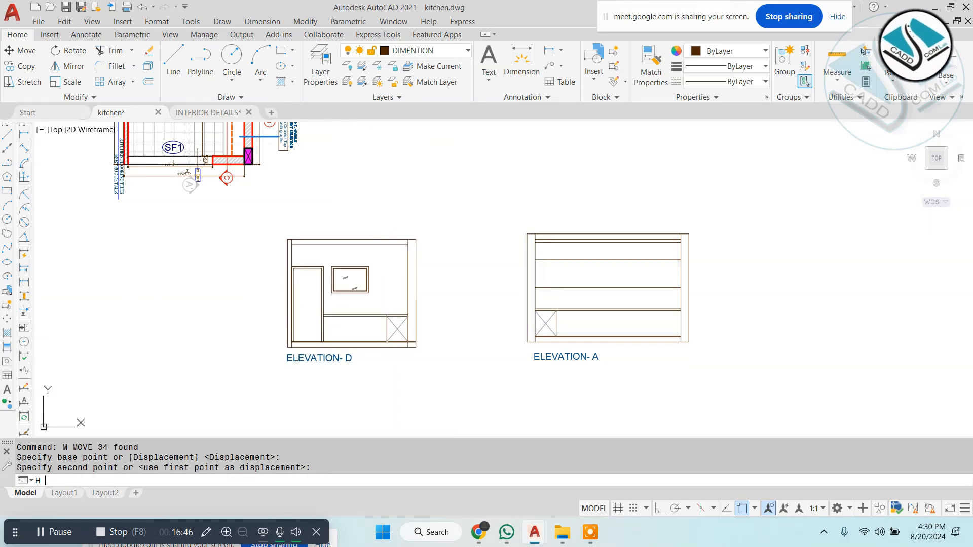
key(Return)
click(292, 83)
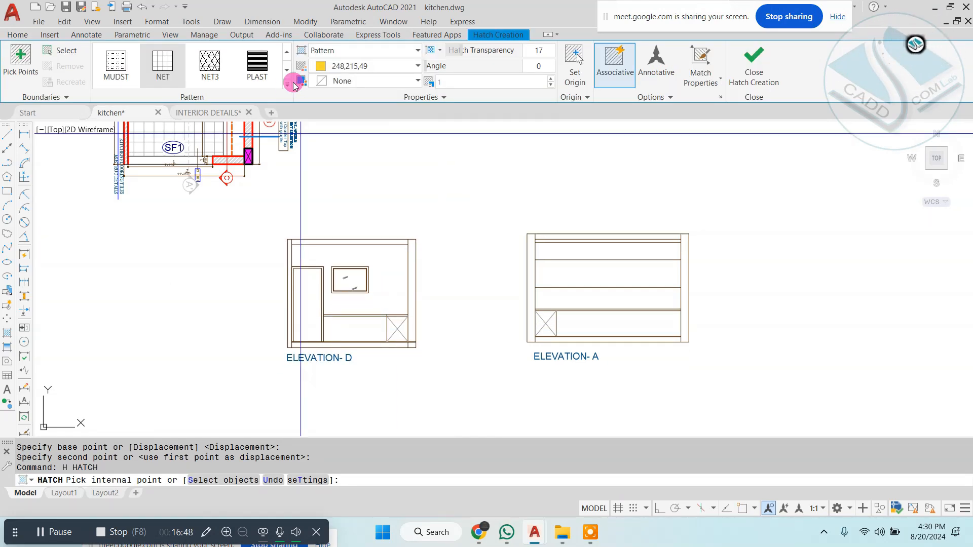
scroll(256, 94, up, 10)
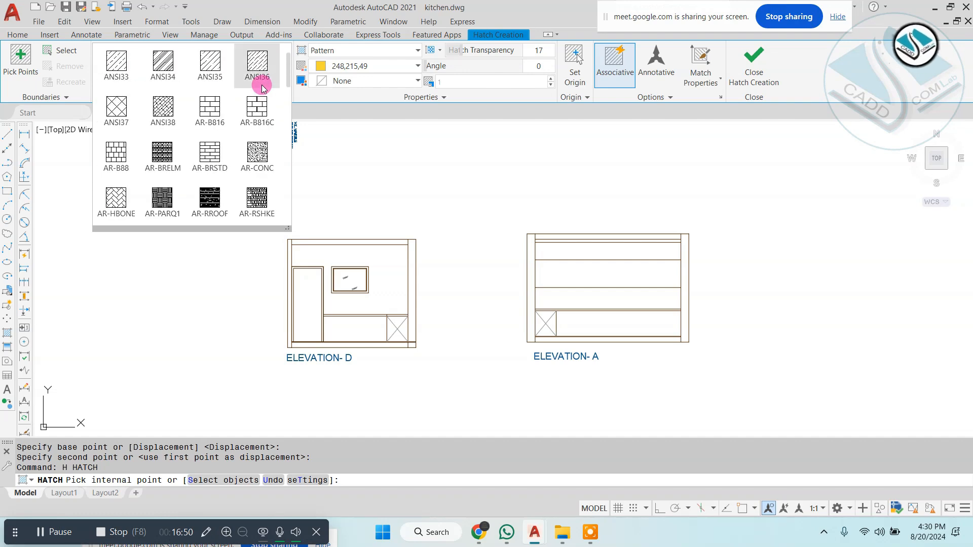
click(256, 69)
scroll(277, 267, up, 4)
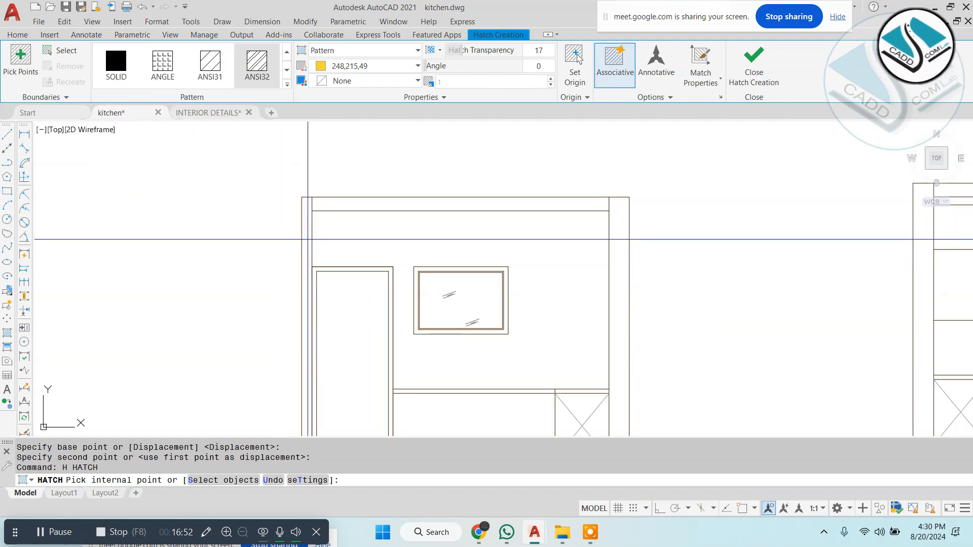
click(308, 239)
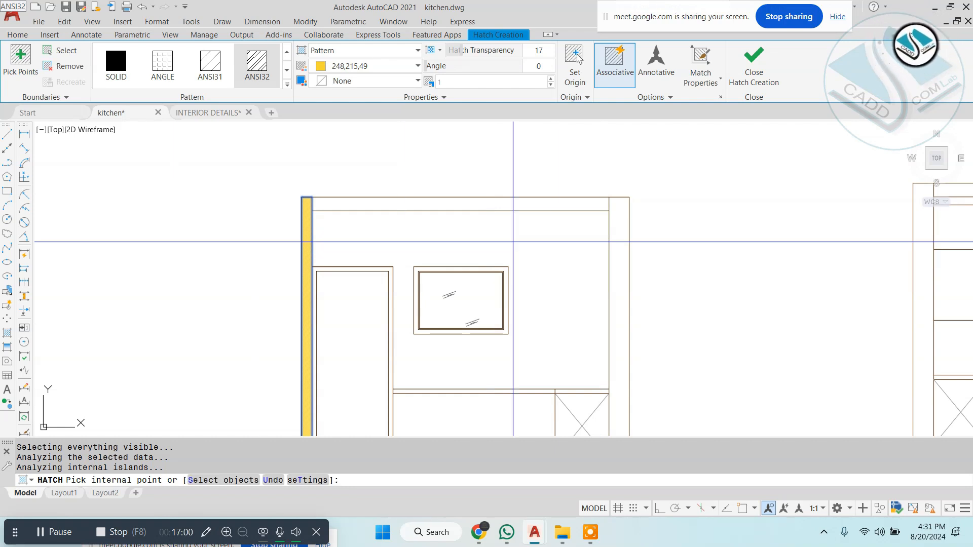
Set the wall hatch to grey 147,149,152 at scale 5 and add Elevation D's right wall to it
click(393, 69)
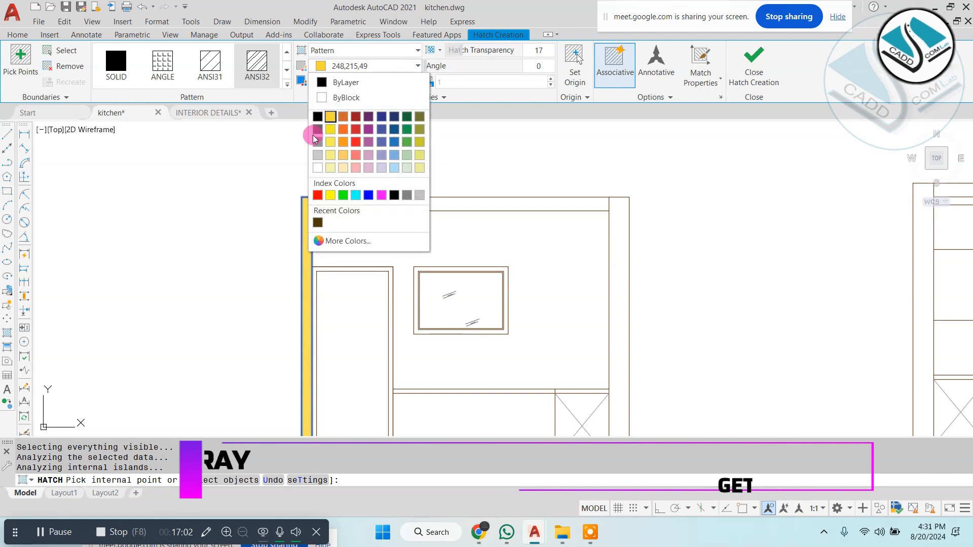
click(317, 144)
drag(461, 80, 419, 92)
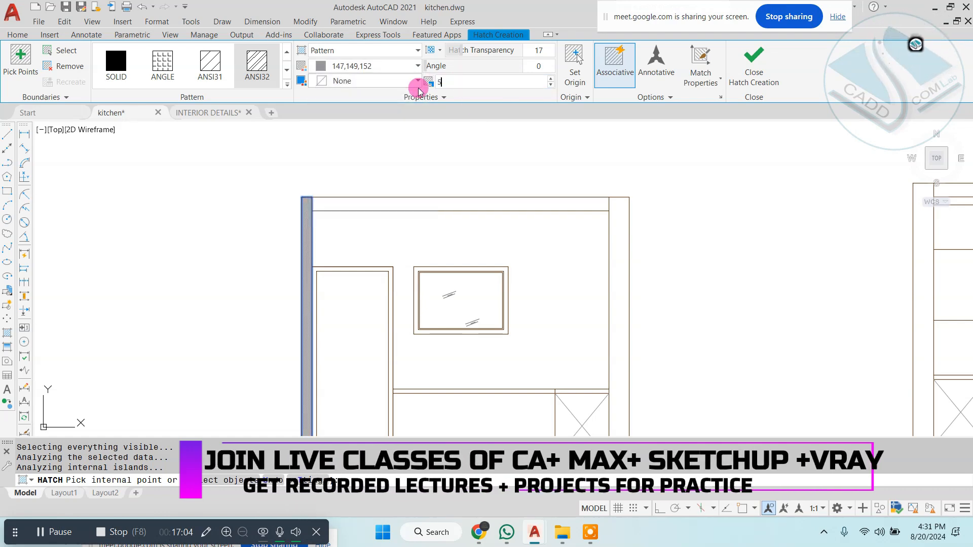
click(625, 201)
scroll(626, 200, down, 4)
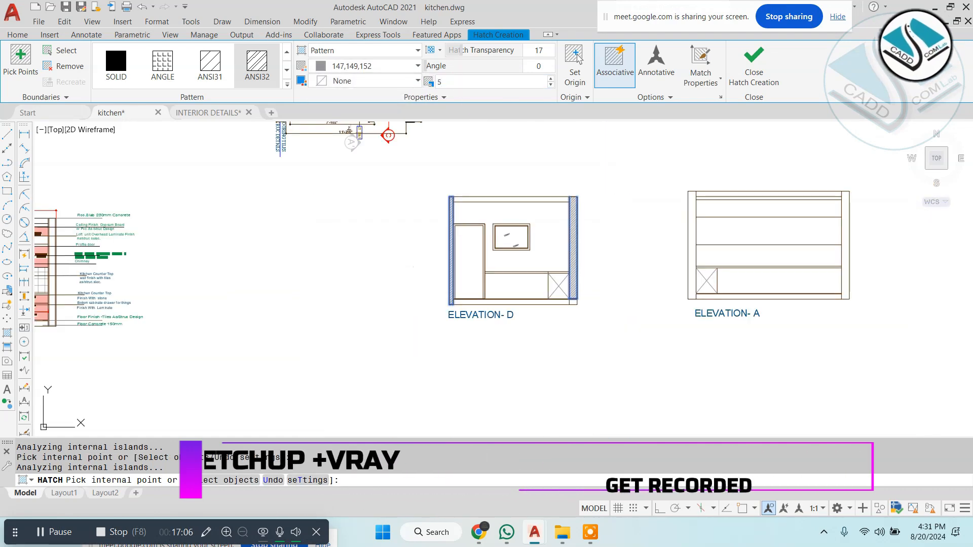
key(Return)
Hatch Elevation D's ceiling slab and floor slab with the AR-CONC pattern at scale 1
scroll(512, 204, up, 4)
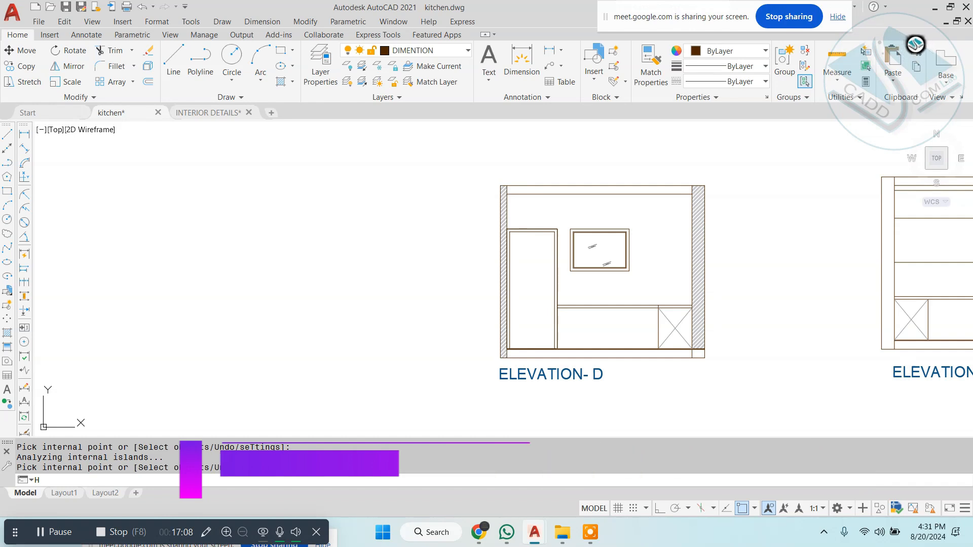
text(h)
key(Return)
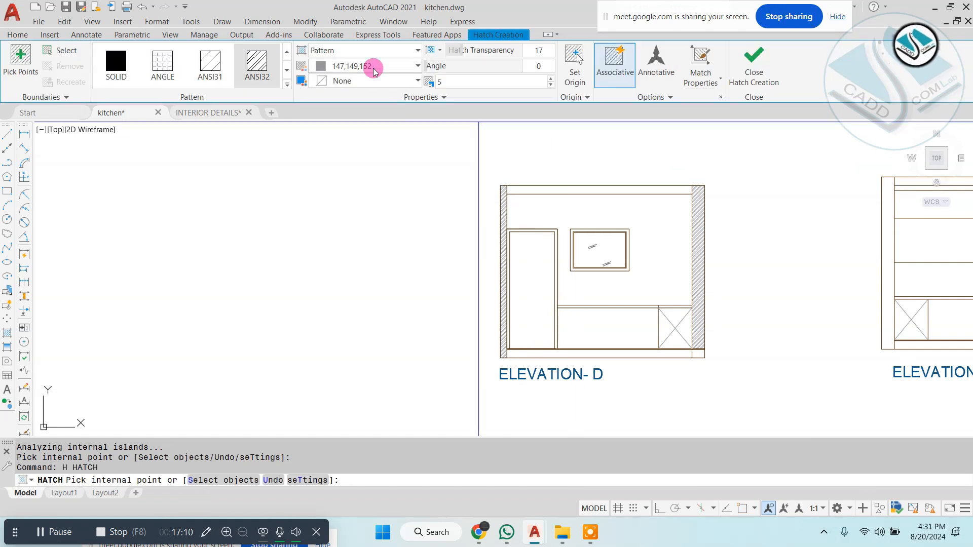
click(290, 91)
click(256, 200)
scroll(534, 190, up, 3)
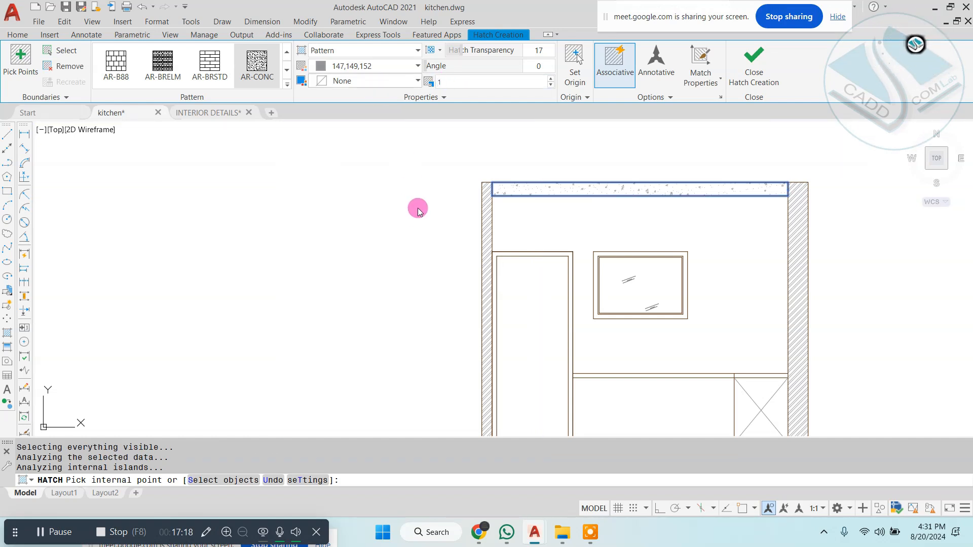
scroll(419, 212, down, 4)
scroll(500, 315, up, 5)
click(532, 313)
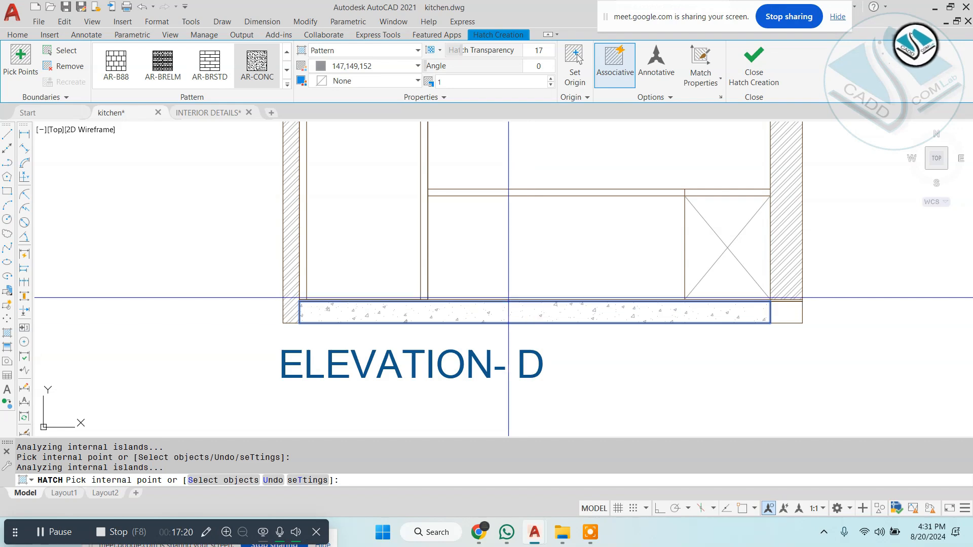
scroll(445, 258, down, 2)
key(Return)
scroll(527, 264, down, 3)
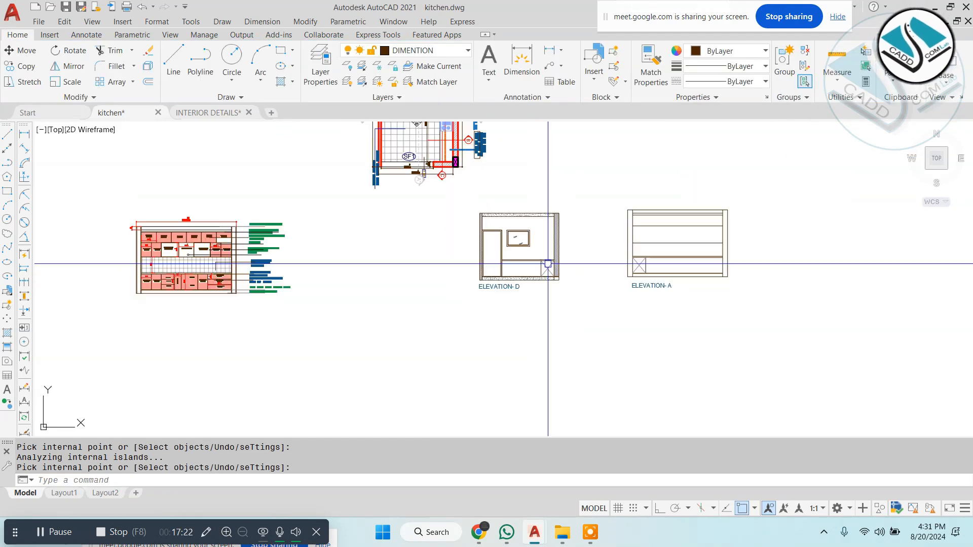
Hatch Elevation A's ceiling slab and floor slab with the same grey AR-CONC pattern
middle_drag(411, 263, 247, 264)
scroll(495, 258, up, 4)
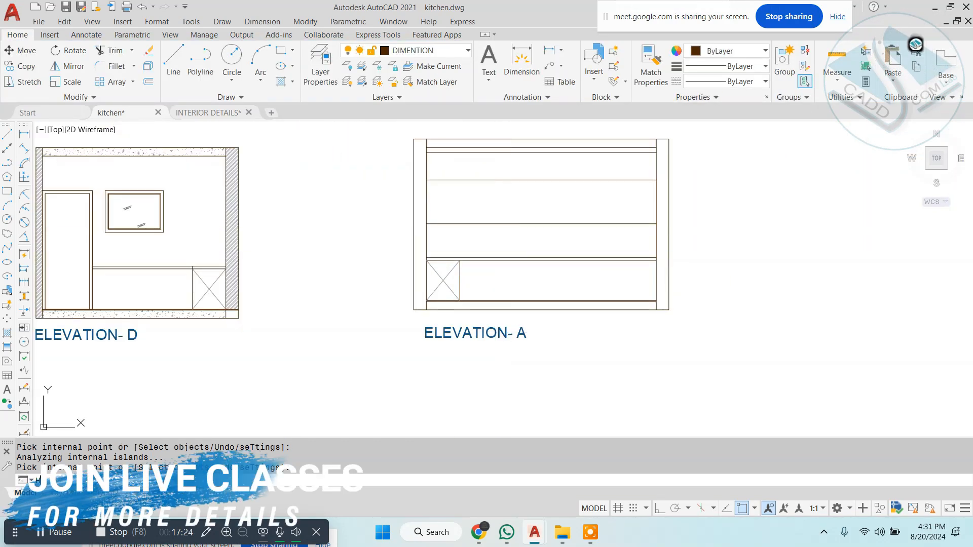
key(Return)
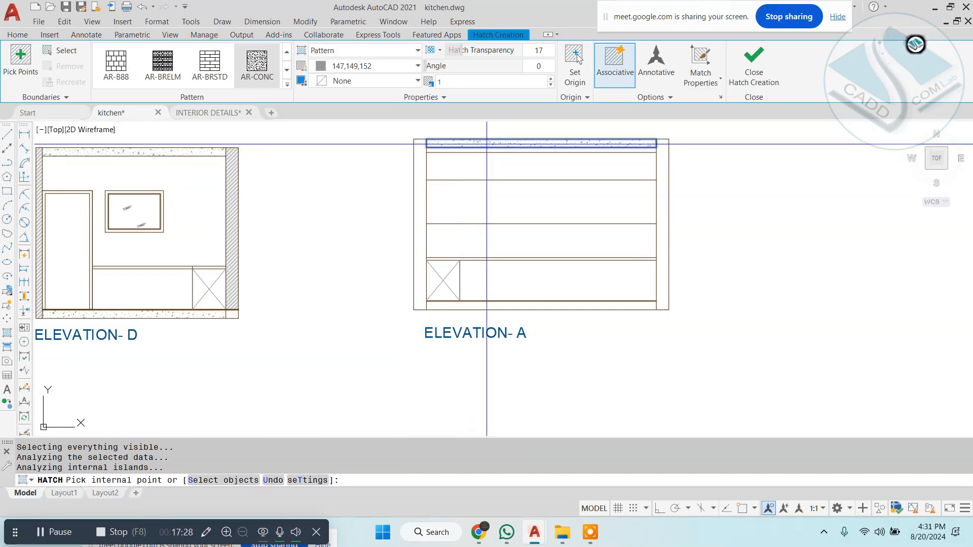
click(625, 305)
key(Return)
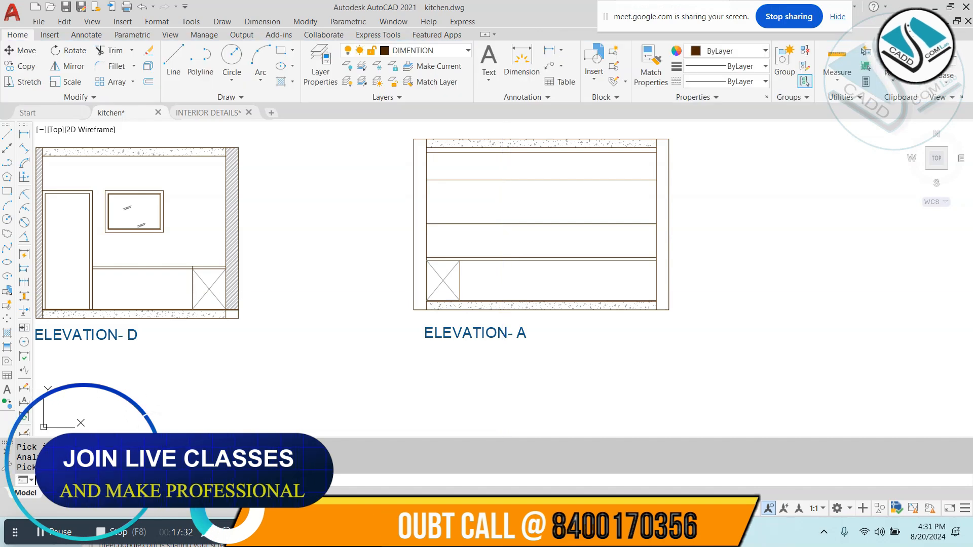
Hatch both side walls of Elevation A with the ANSI32 pattern in grey
text(h)
key(Return)
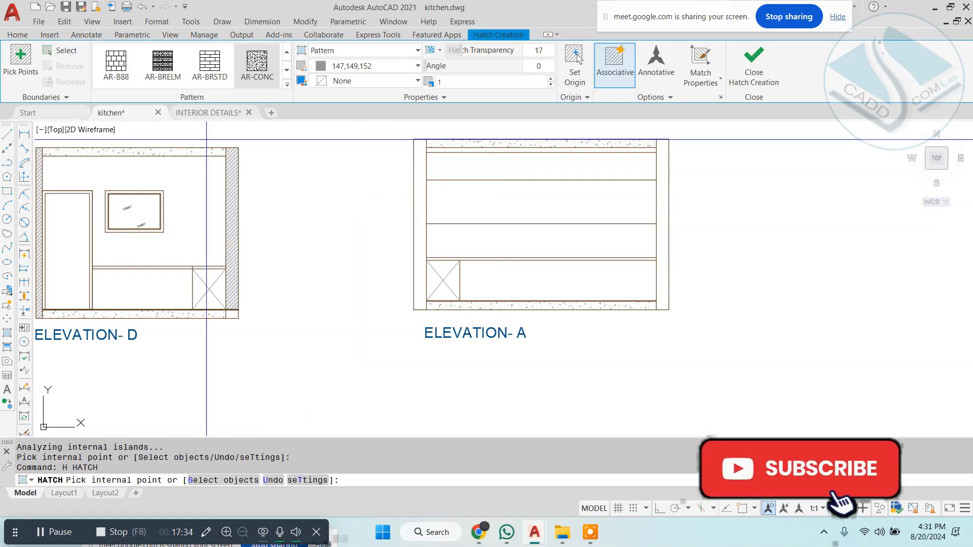
click(287, 85)
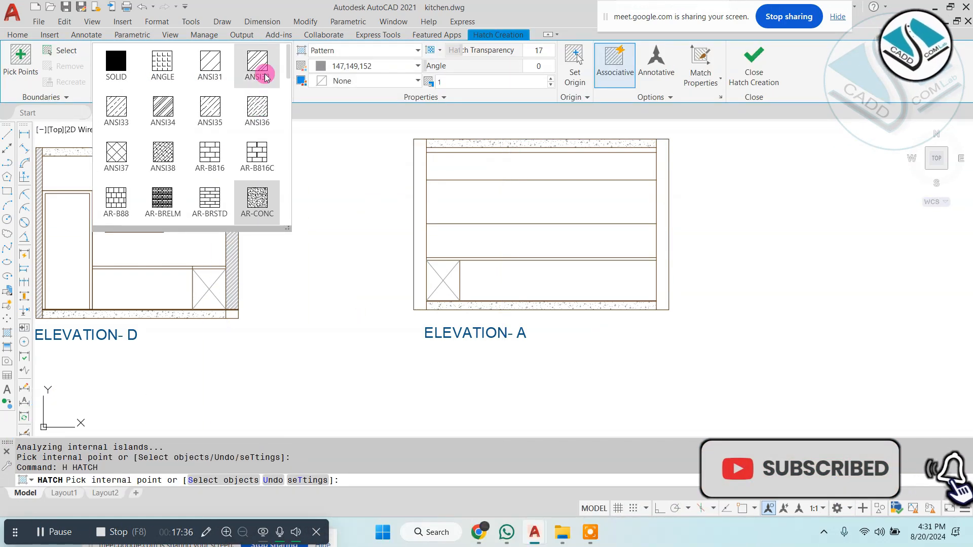
click(265, 76)
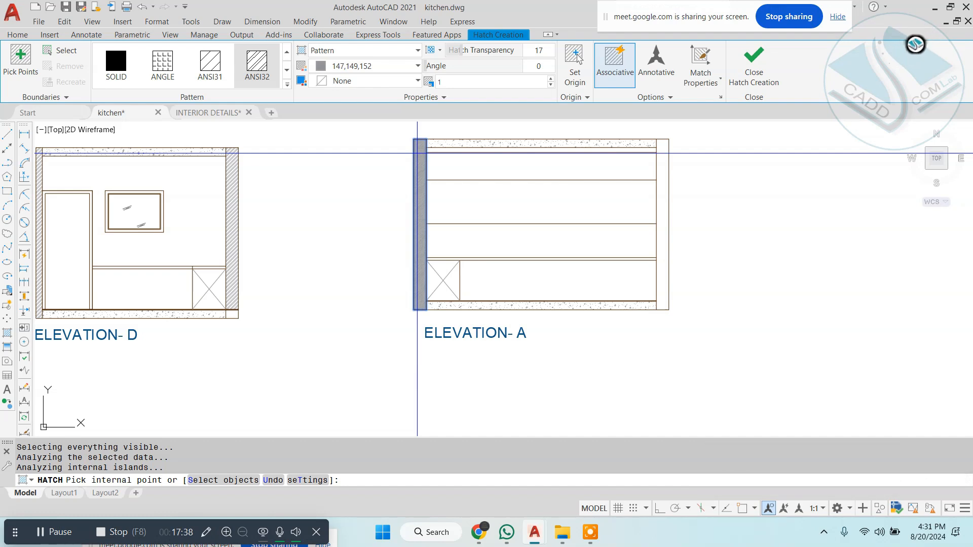
click(417, 153)
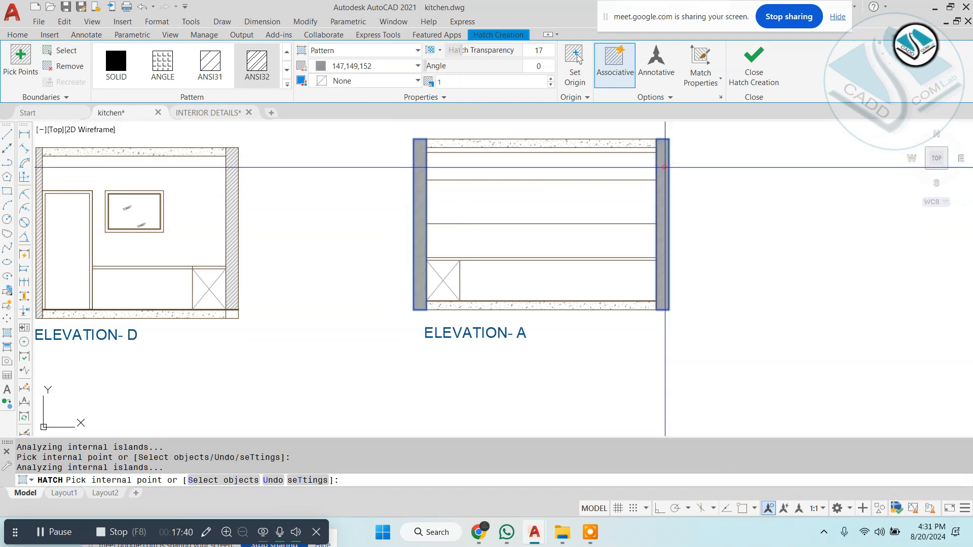
key(space)
Match the properties of Elevation A's wall hatch to Elevation D's right wall hatch
text(ma)
key(space)
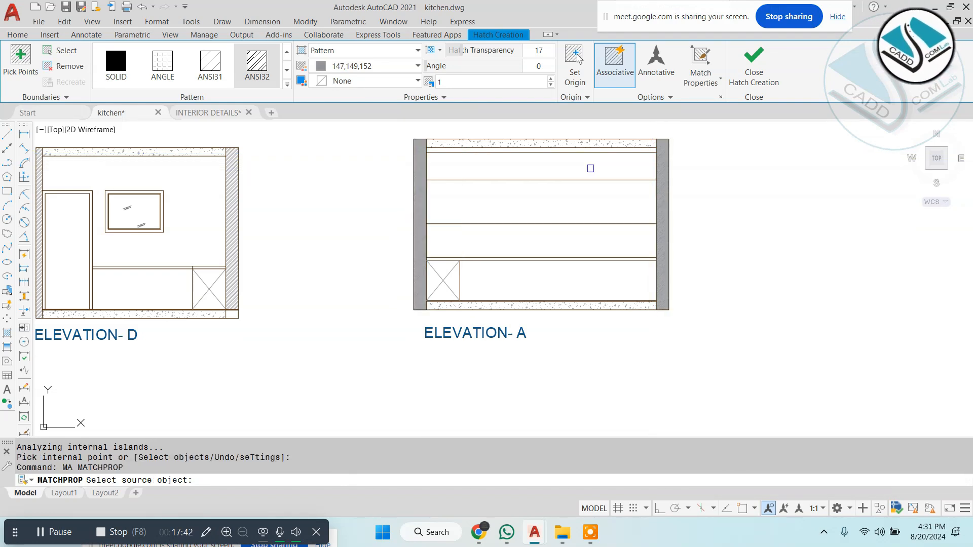
scroll(215, 166, up, 2)
click(253, 176)
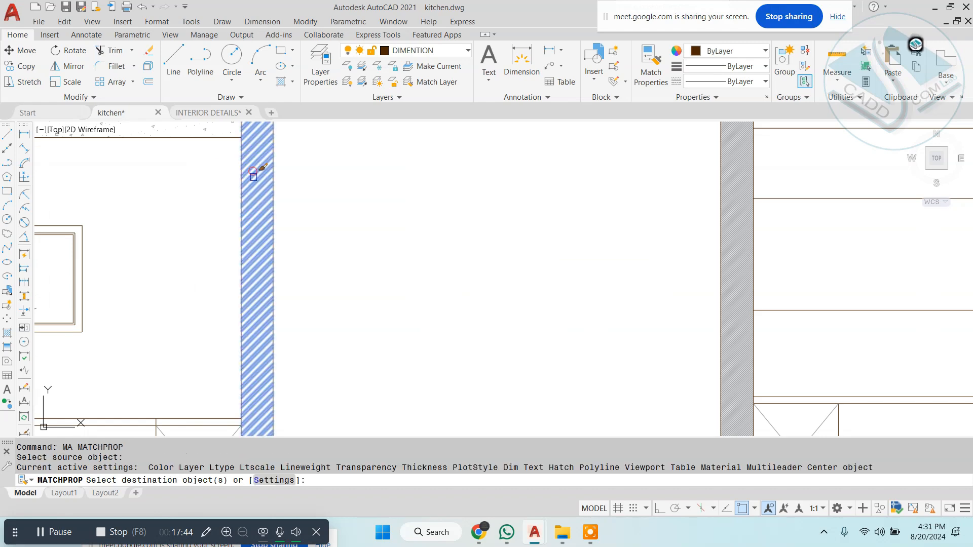
middle_drag(715, 192, 475, 208)
click(501, 189)
scroll(467, 208, down, 1)
key(Escape)
key(Escape)
scroll(532, 219, down, 3)
key(Escape)
scroll(453, 239, down, 2)
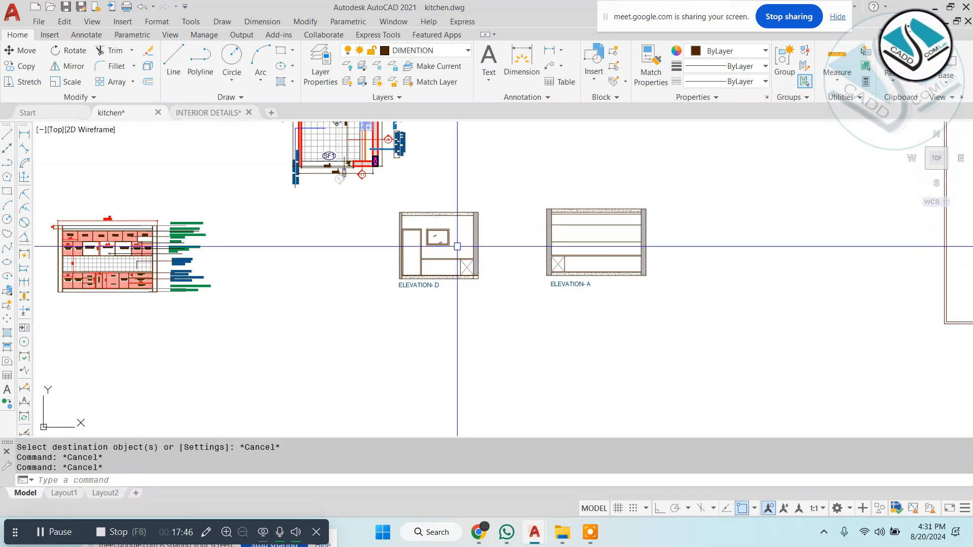
Examine the kitchen plan and the cabinet units and dimensions in the detailed reference elevation
middle_drag(454, 238, 453, 292)
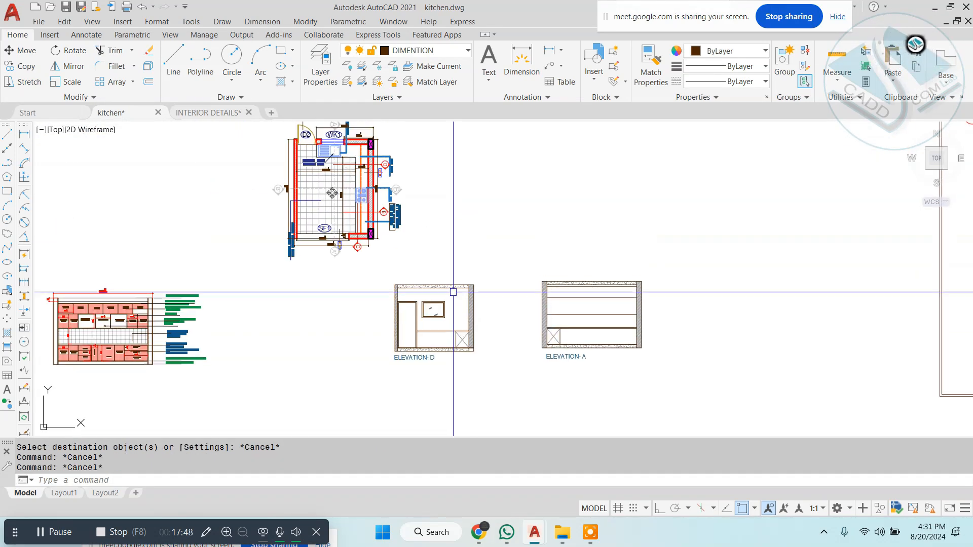
scroll(353, 176, up, 2)
scroll(354, 176, down, 2)
middle_drag(354, 175, 389, 256)
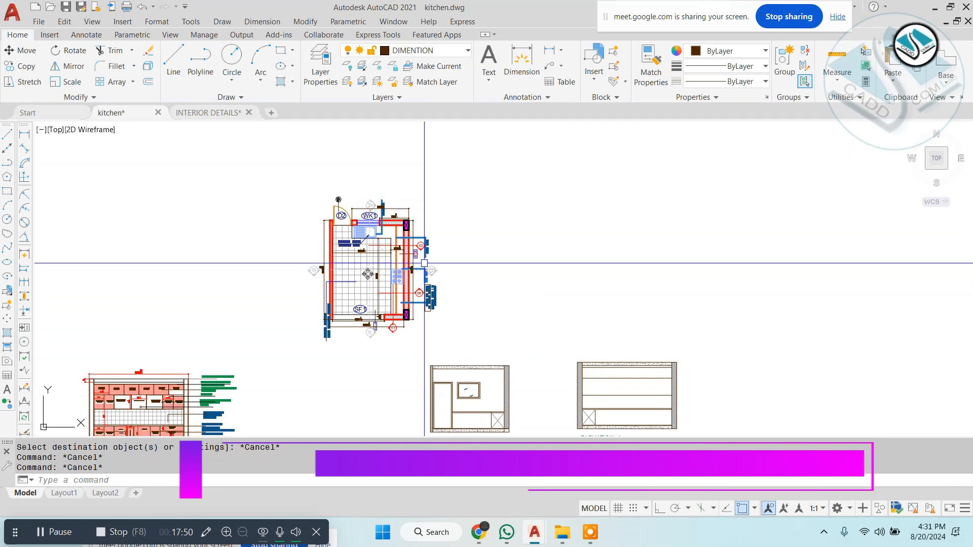
middle_drag(126, 412, 349, 297)
key(Escape)
scroll(353, 299, up, 6)
middle_drag(415, 300, 403, 282)
scroll(336, 258, up, 2)
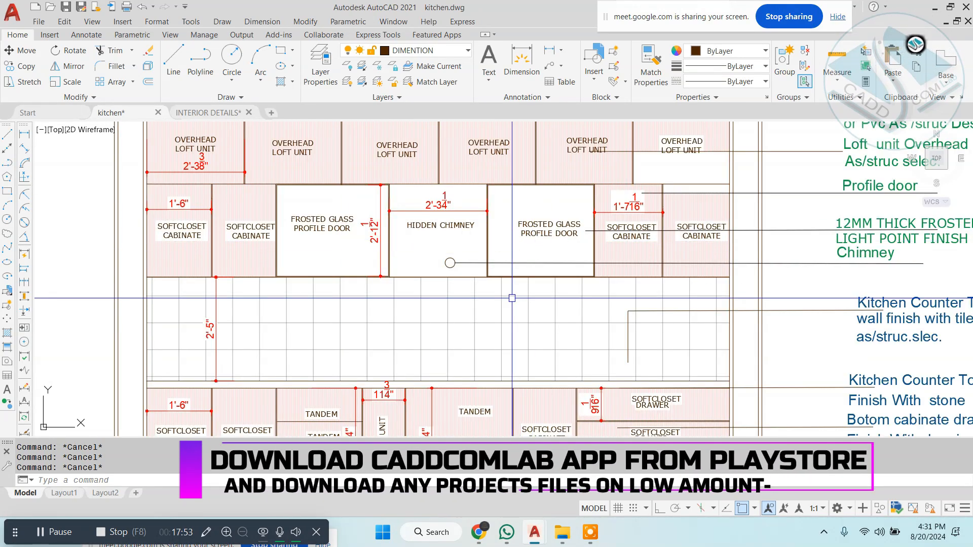
Switch to File Explorer and browse to the Standard folder under CaddCom -Lab, Interior Diploma Course, Interior Details
click(562, 532)
click(25, 47)
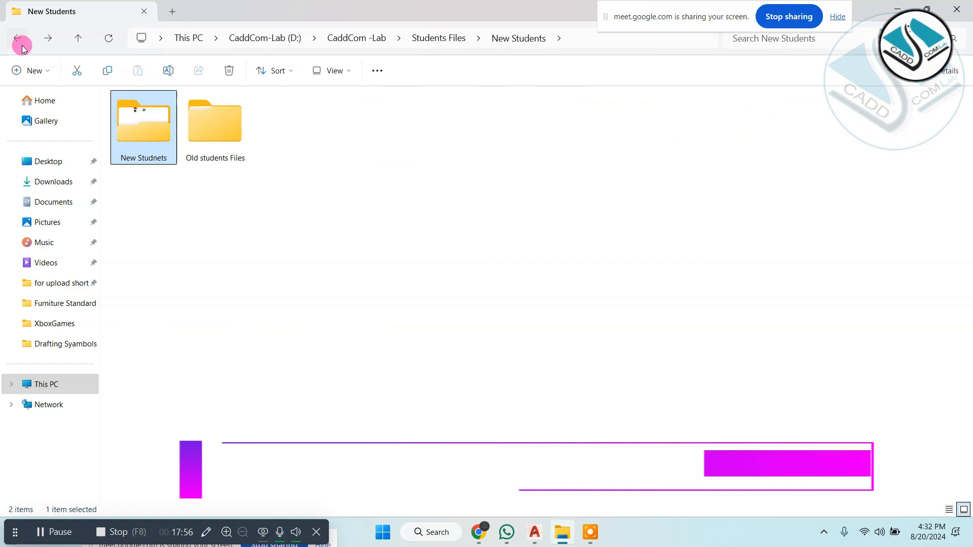
click(22, 48)
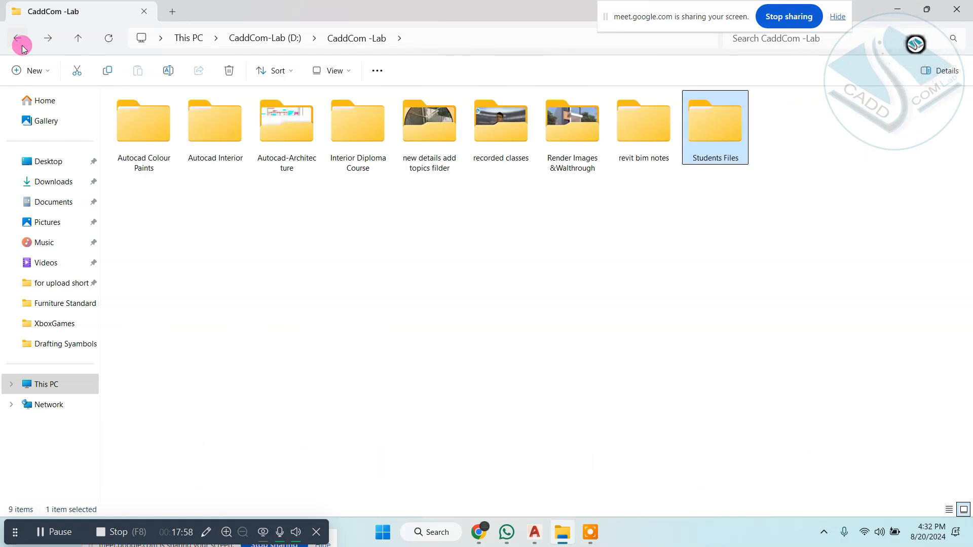
double_click(348, 136)
double_click(167, 122)
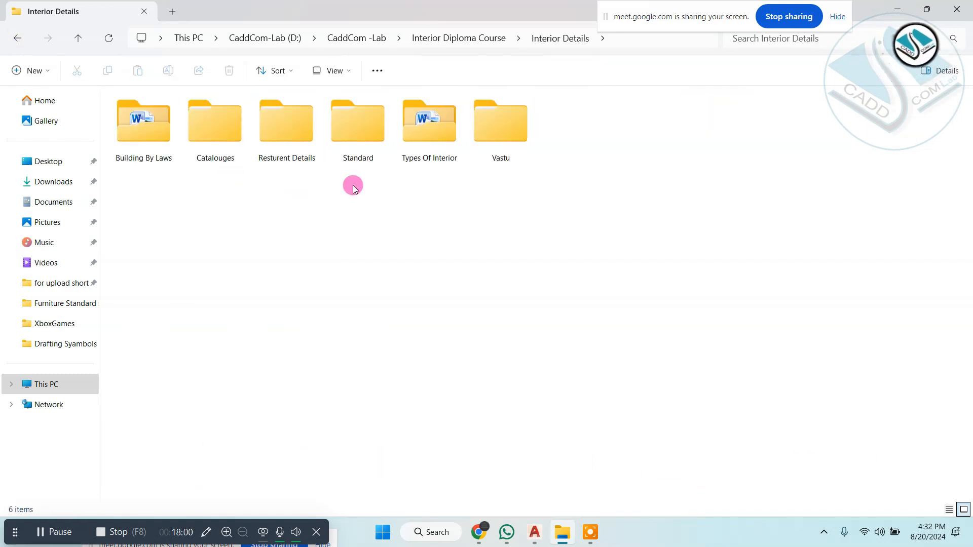
double_click(362, 135)
Open the KITCHEN ACCESSORIES & BASKETS & SHUTTERS document from the Details Electrial -Kitchen Ceiling -boards folder
click(215, 115)
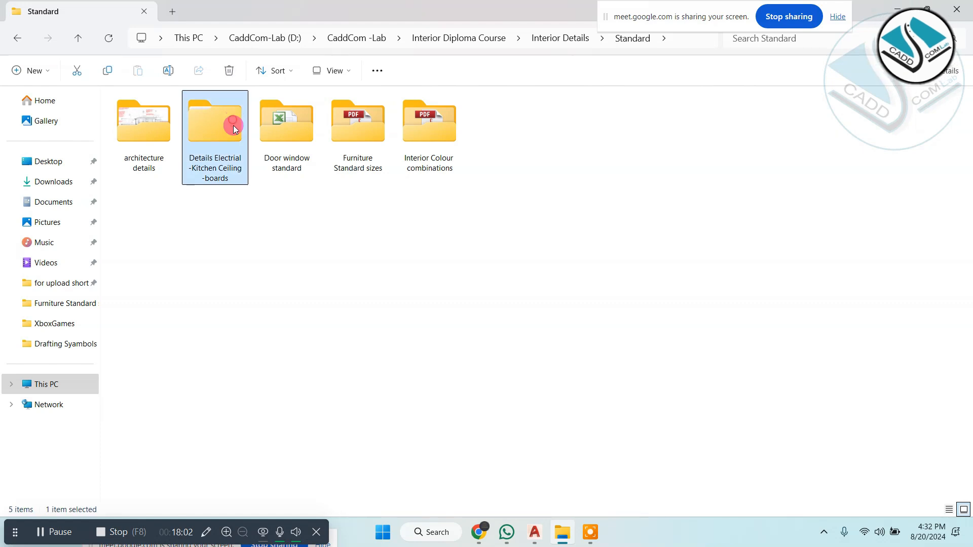
double_click(234, 120)
double_click(297, 132)
click(238, 129)
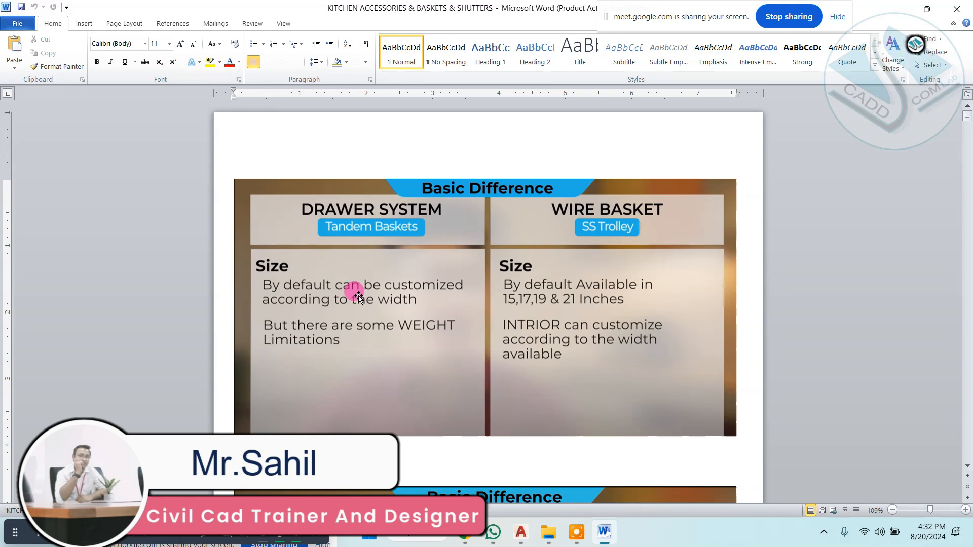
click(634, 131)
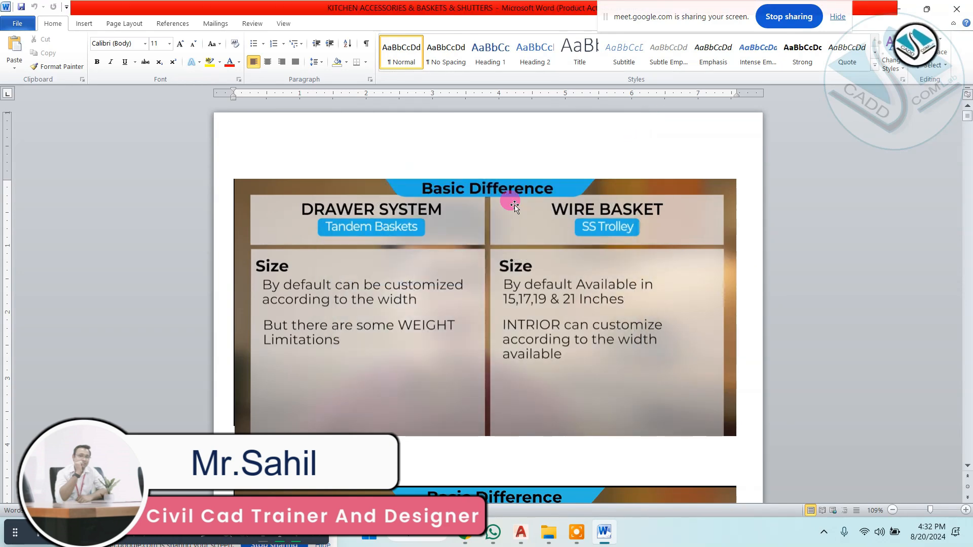